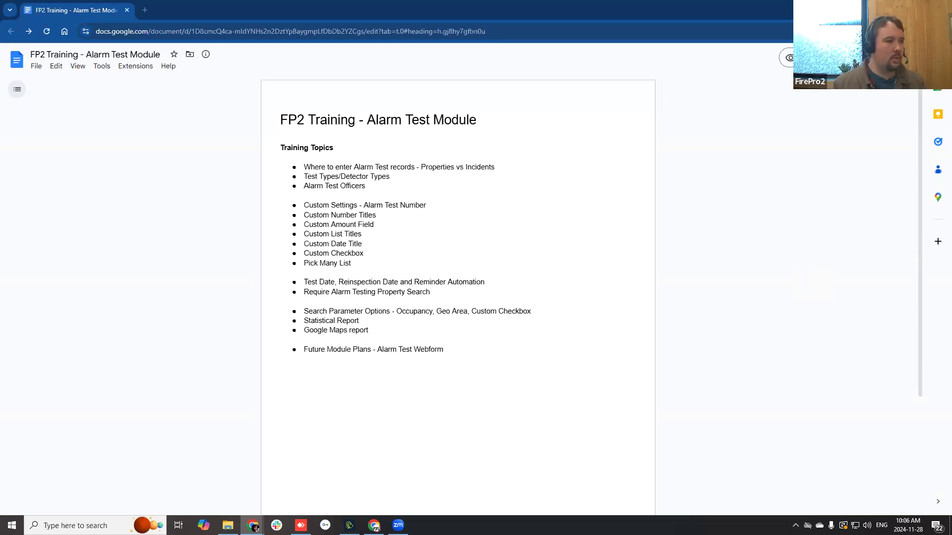
- Switch to the AnyDesk session, list all records in Properties and open the Farmhouse Local Foods property
click(300, 525)
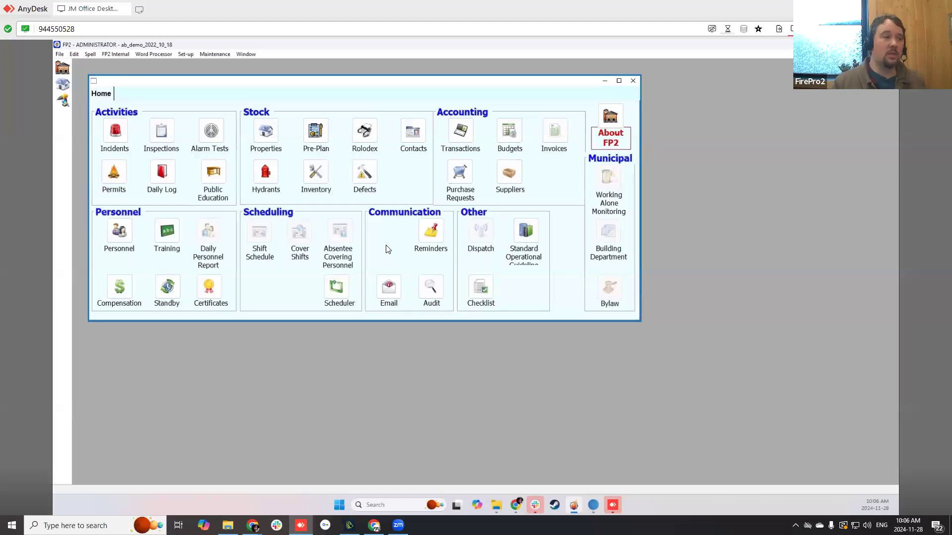
click(266, 133)
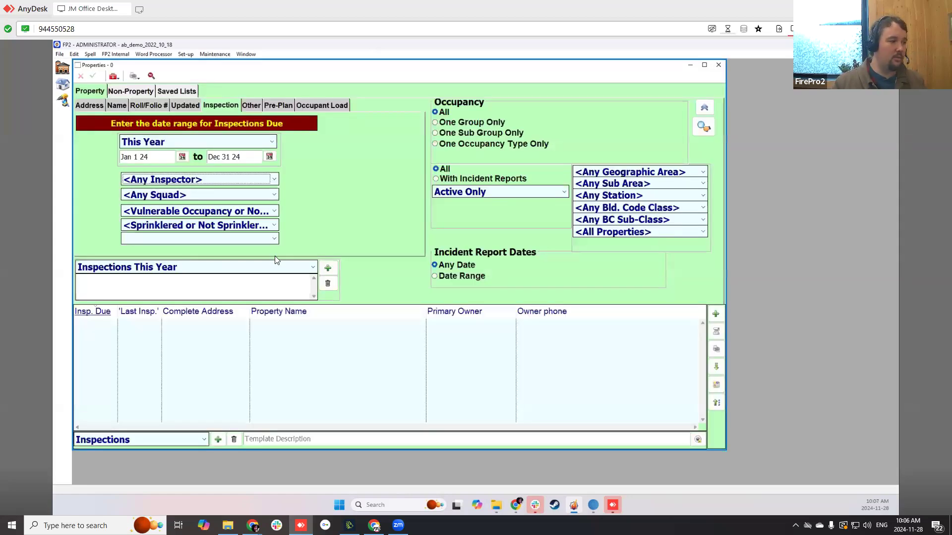
click(160, 268)
click(114, 280)
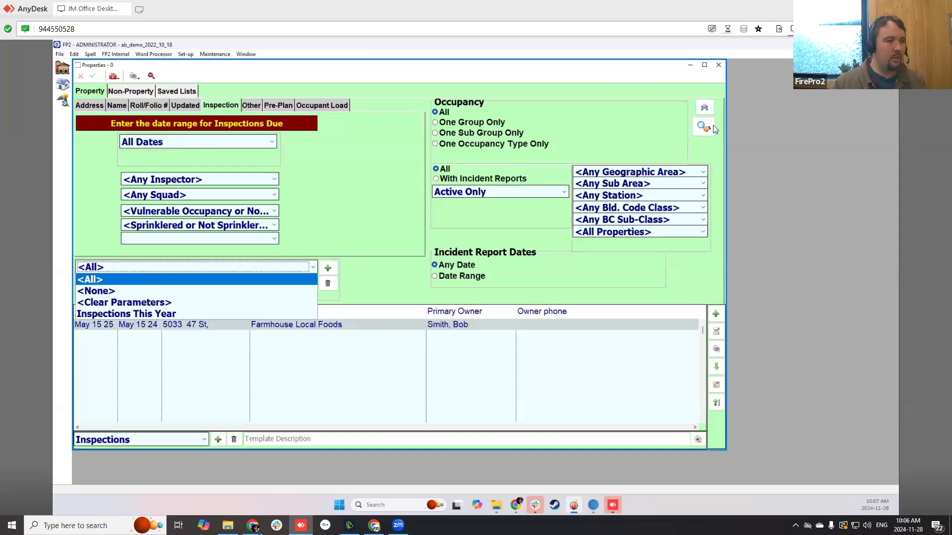
double_click(309, 325)
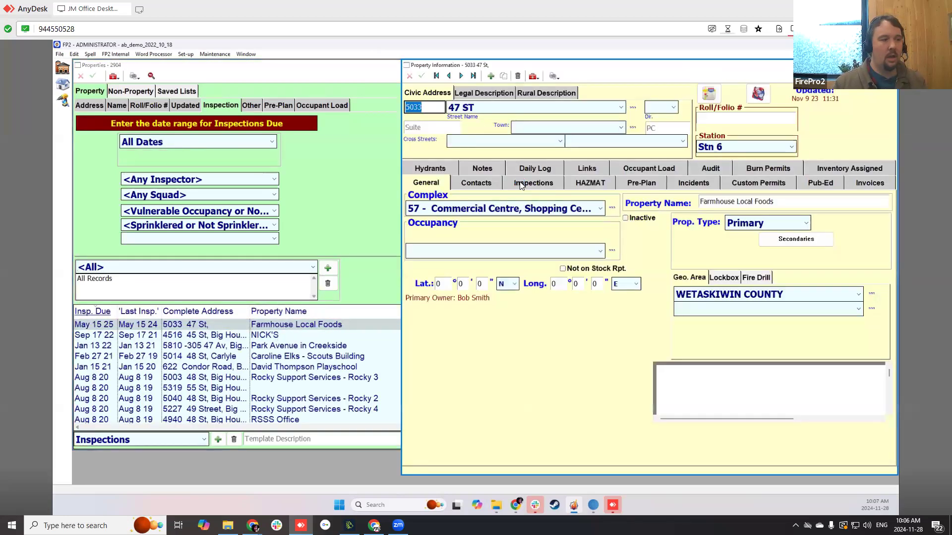
- View a blank alarm test form from the property's inspection records, and close it along with both property windows
click(521, 186)
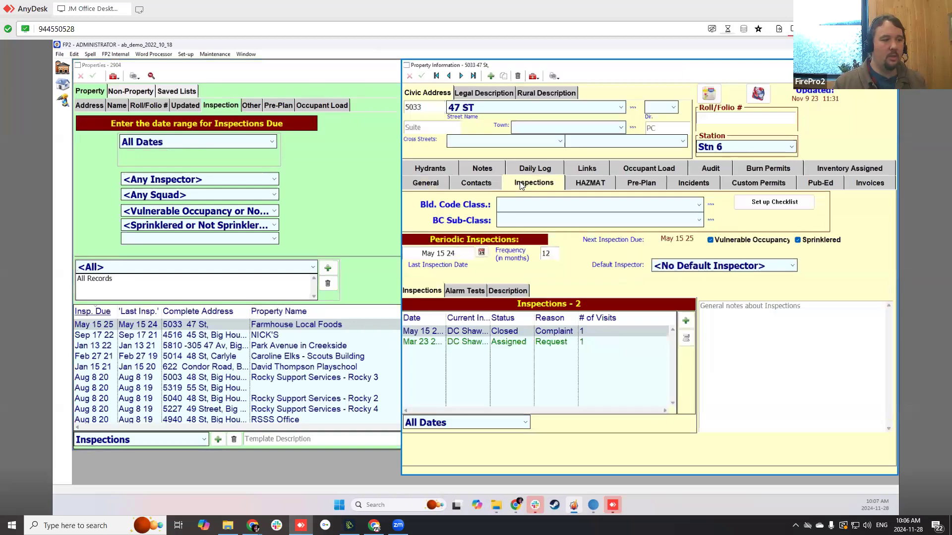
click(463, 290)
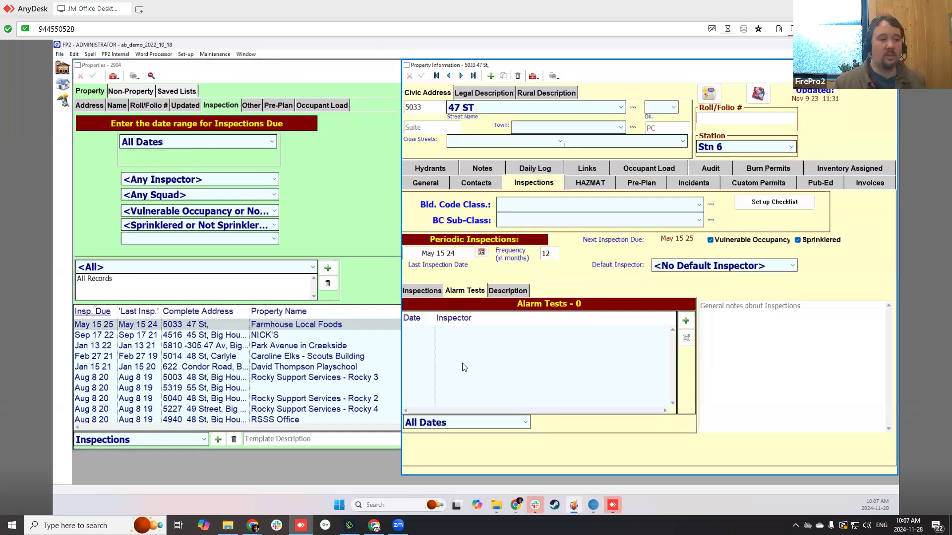
click(686, 321)
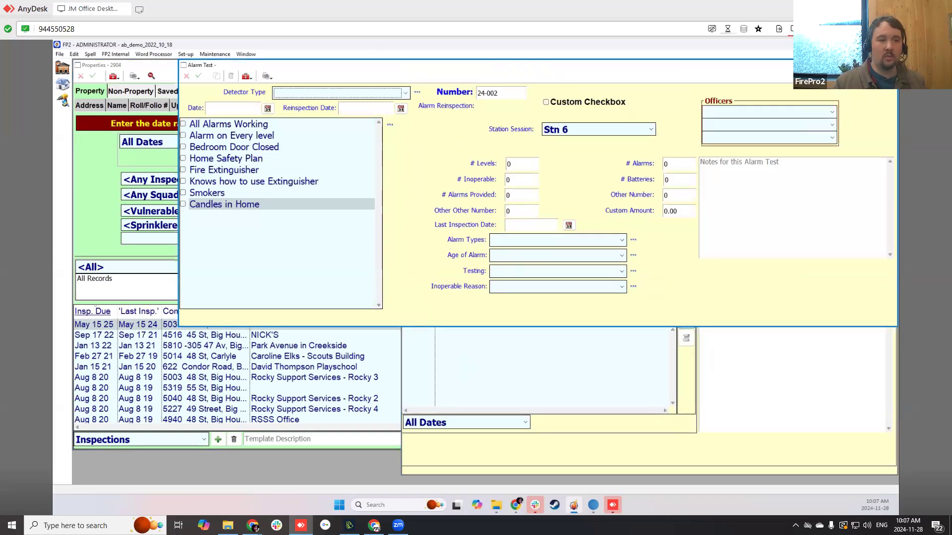
key(Escape)
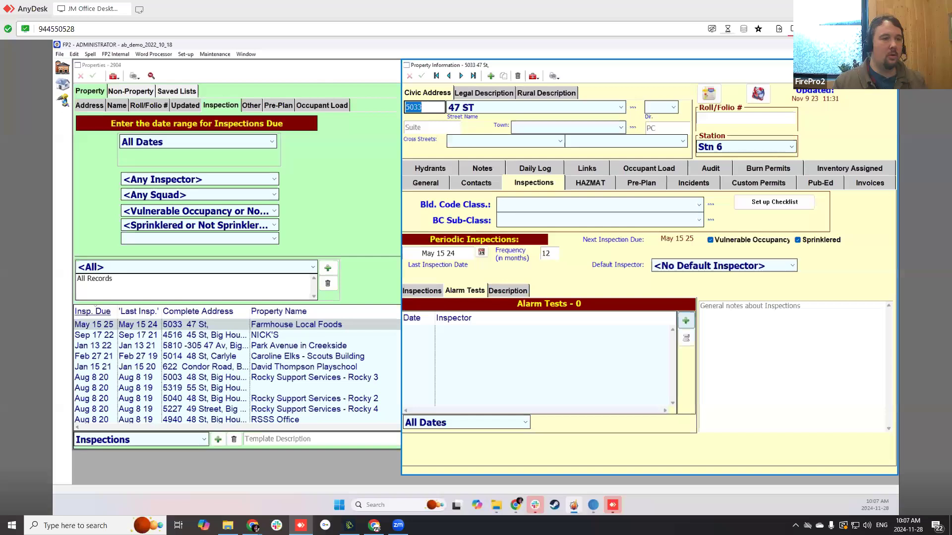
click(890, 65)
click(719, 66)
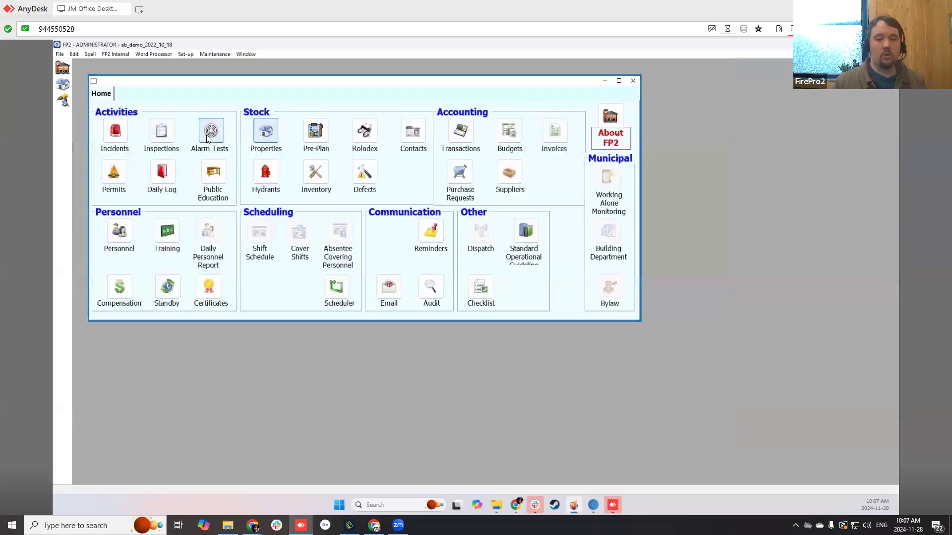
- In Alarm Tests, add a record by searching properties for 100 and choosing the first match, and close the blank form unsaved
click(208, 135)
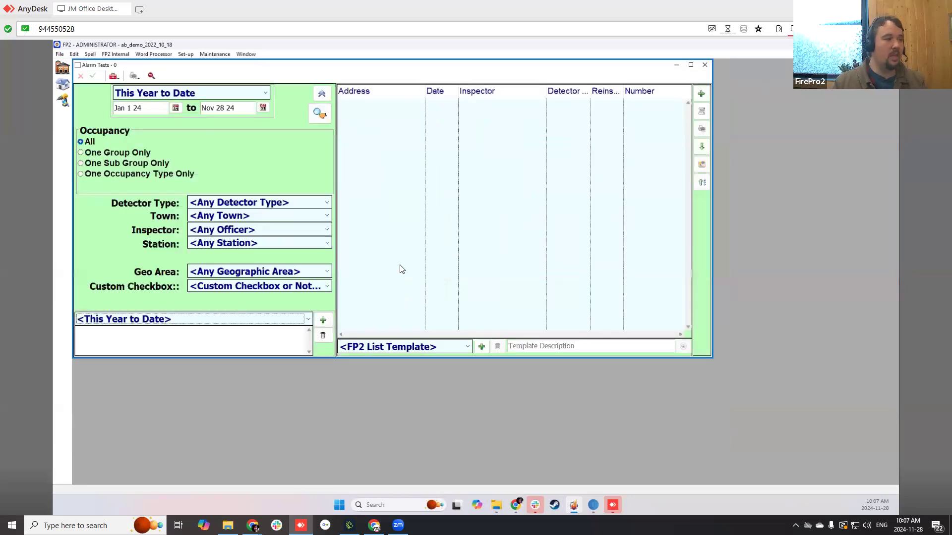
click(701, 93)
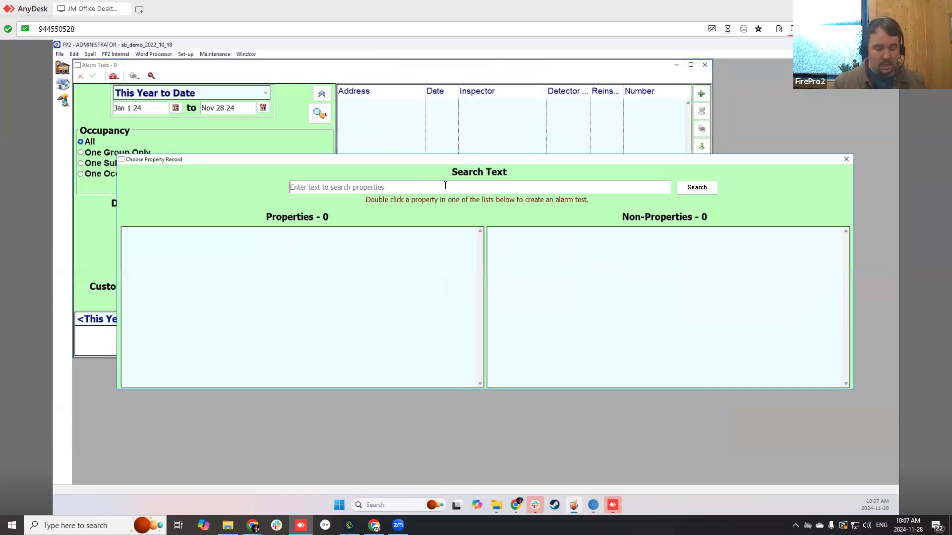
text(100)
key(Return)
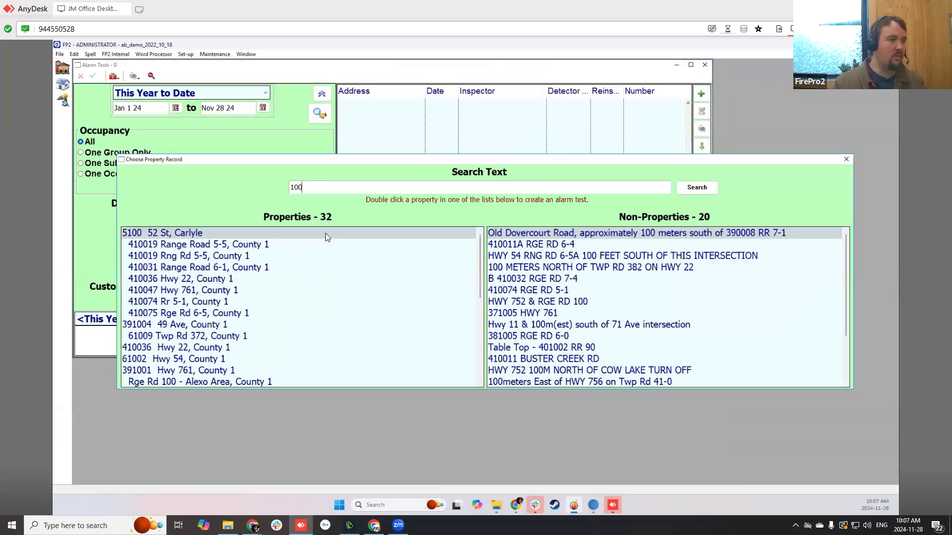
double_click(251, 233)
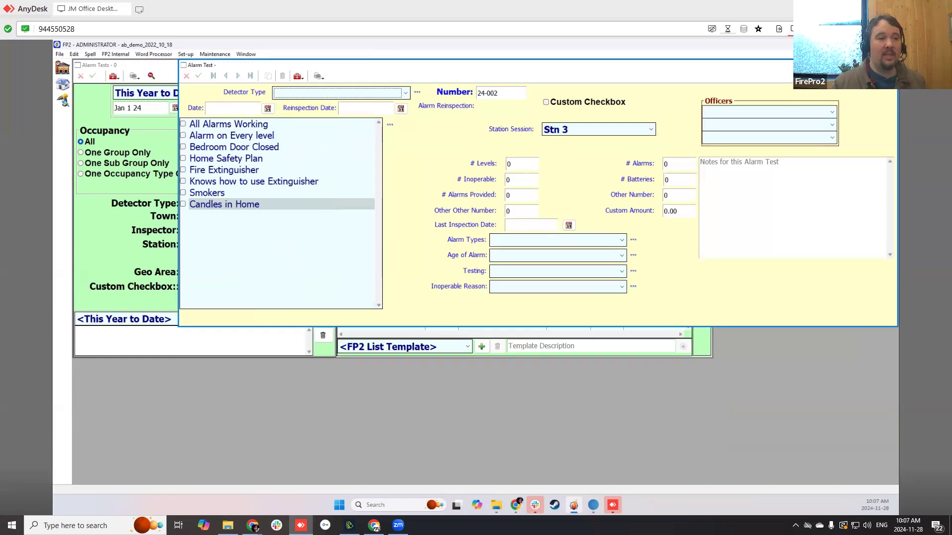
click(890, 64)
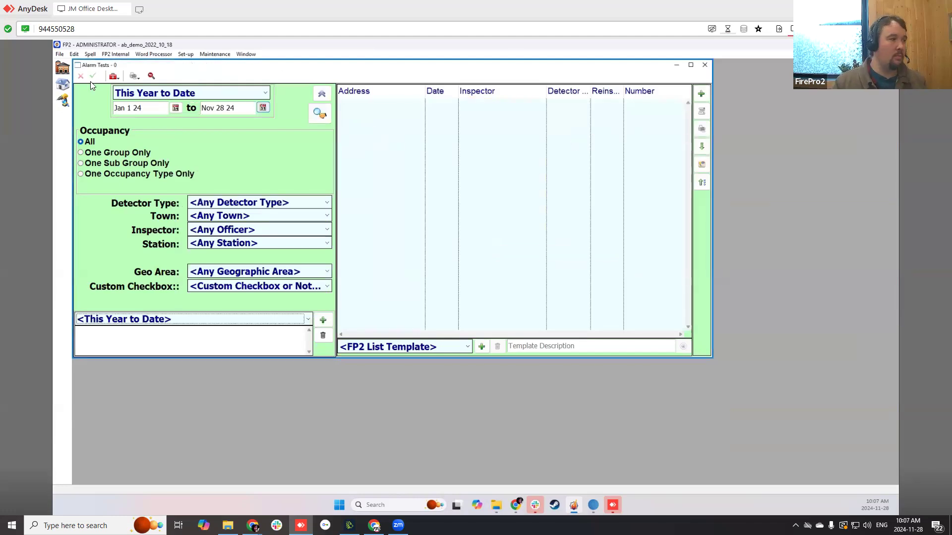
- Open the first FIRE OTHER report in Incidents and view its linked property record
click(62, 69)
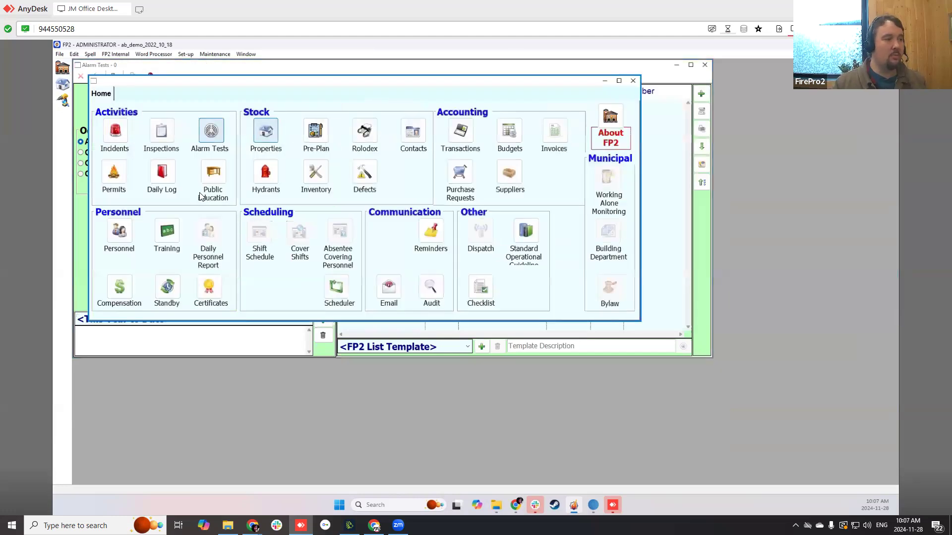
click(115, 142)
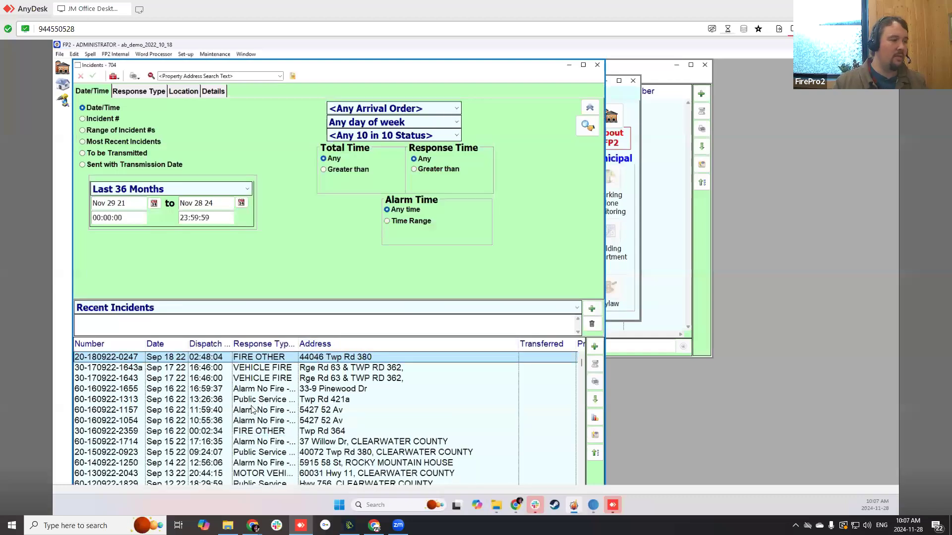
double_click(257, 359)
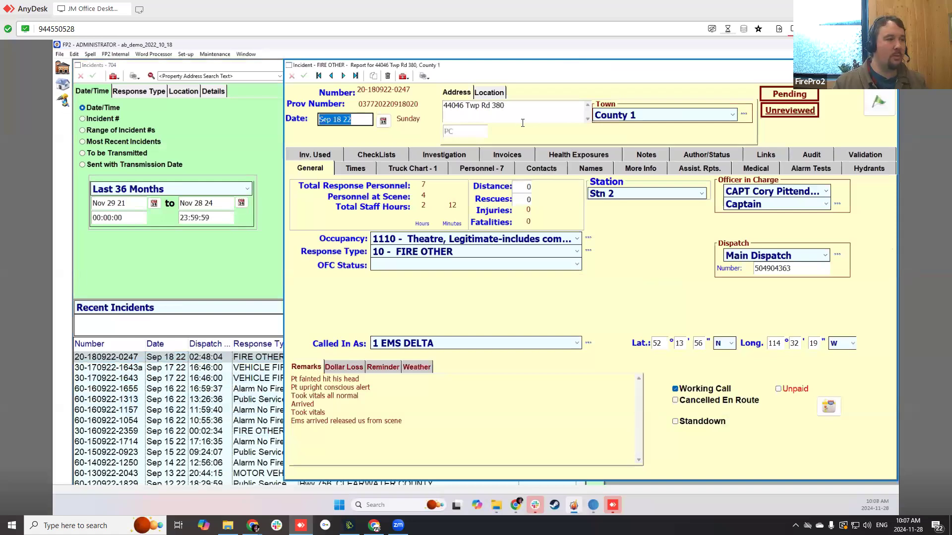
click(404, 77)
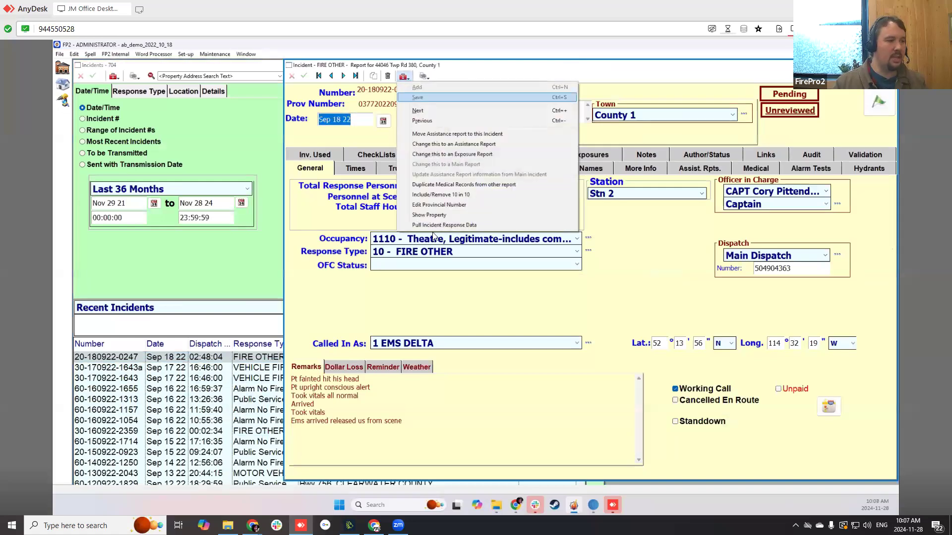
click(496, 215)
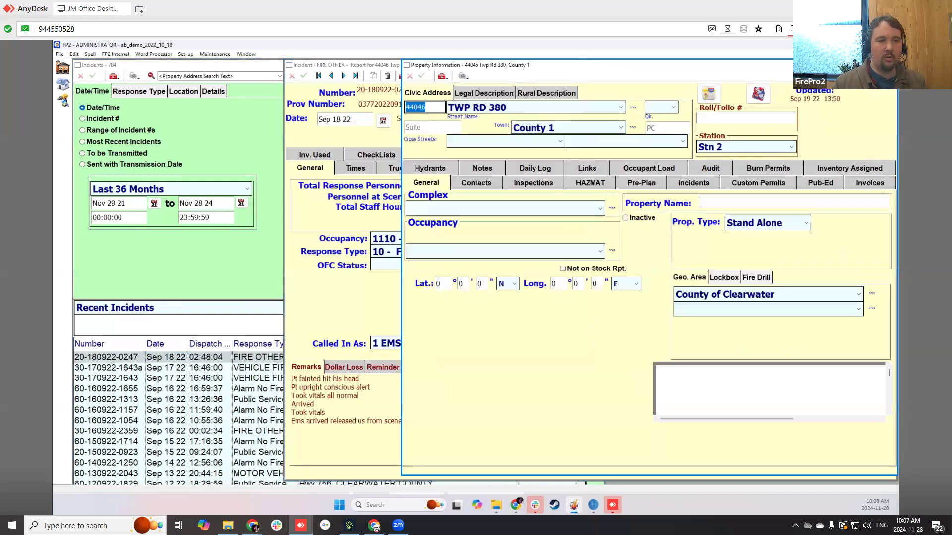
click(889, 65)
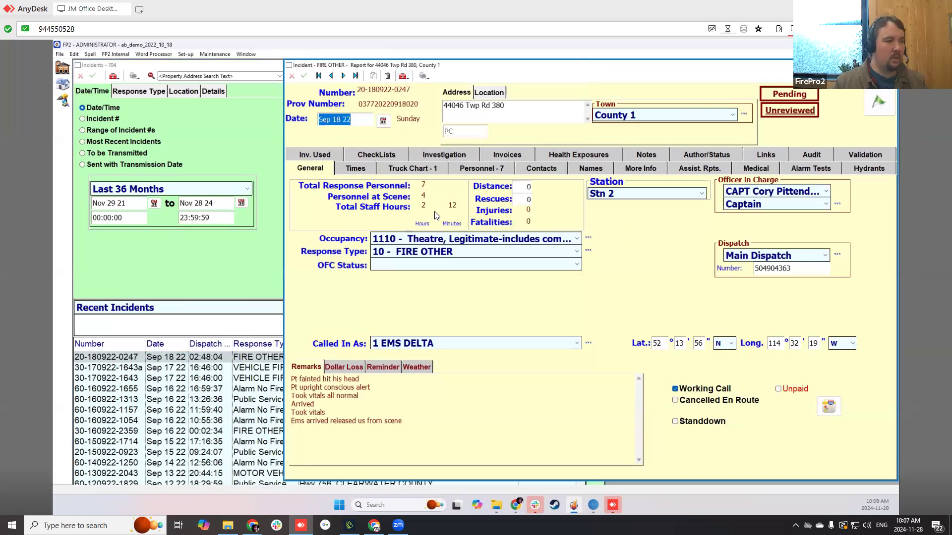
- View a blank alarm test form from the incident's alarm test list and close it unsaved
click(803, 170)
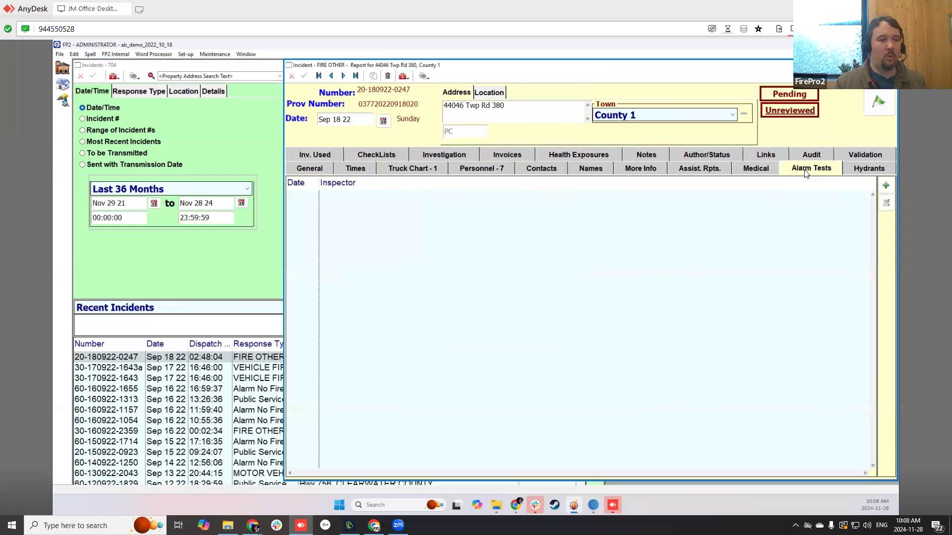
click(886, 186)
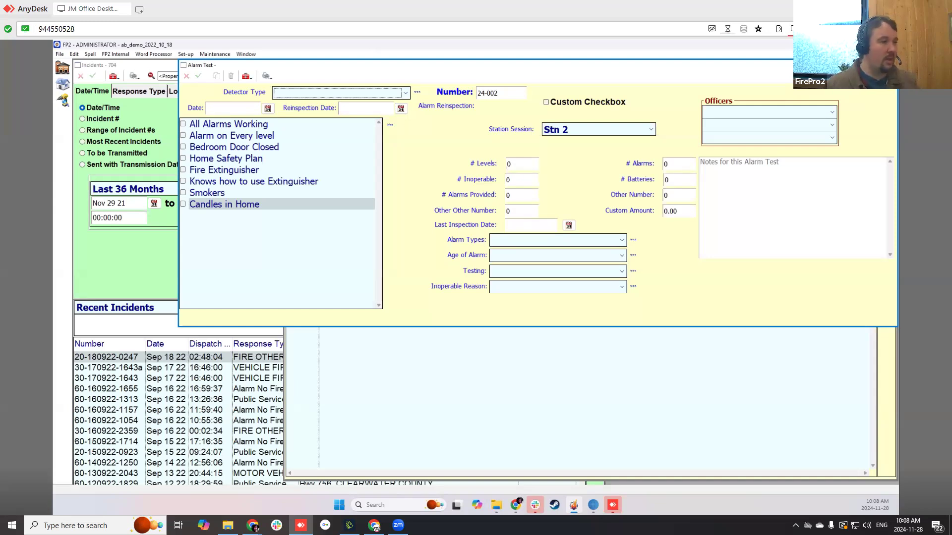
click(890, 65)
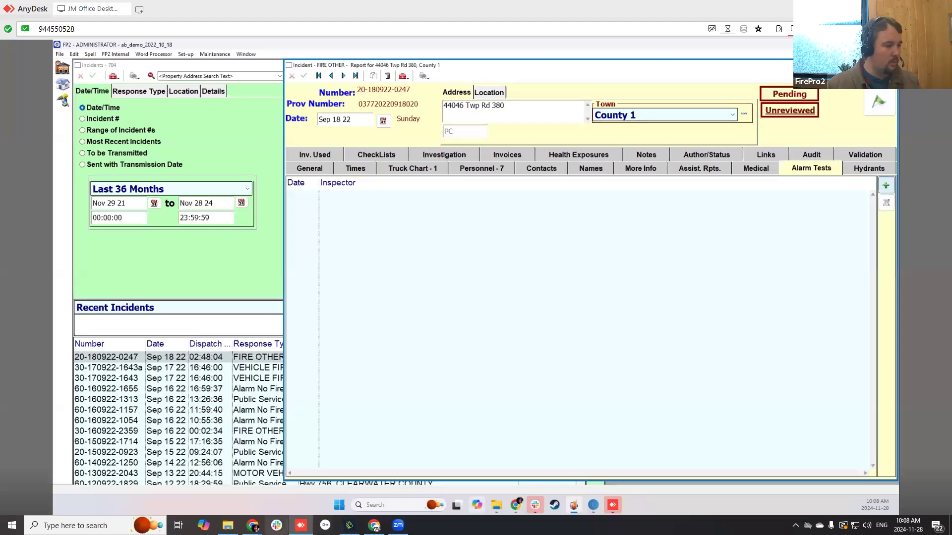
- Check the FP2 Training - Alarm Test Module topics document in Chrome and return to the AnyDesk session
mouse_move(272, 519)
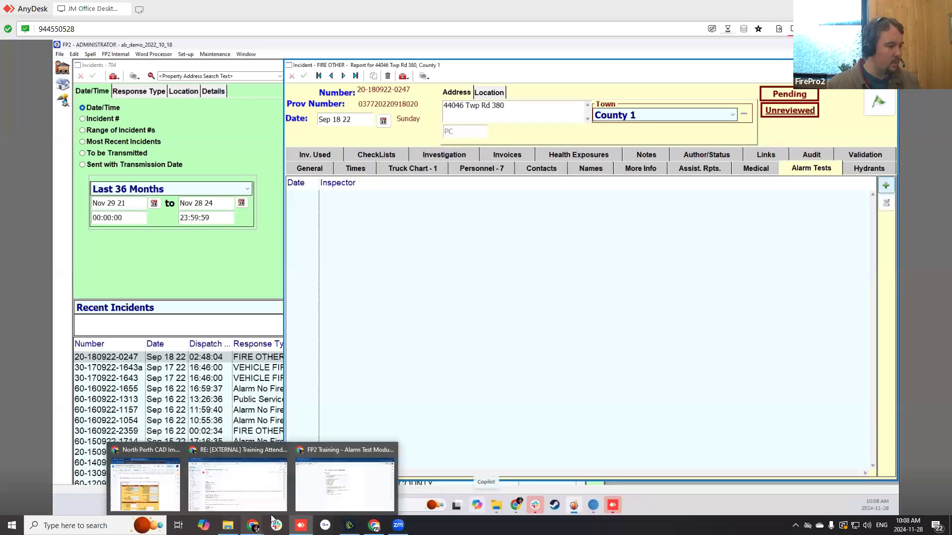
click(344, 483)
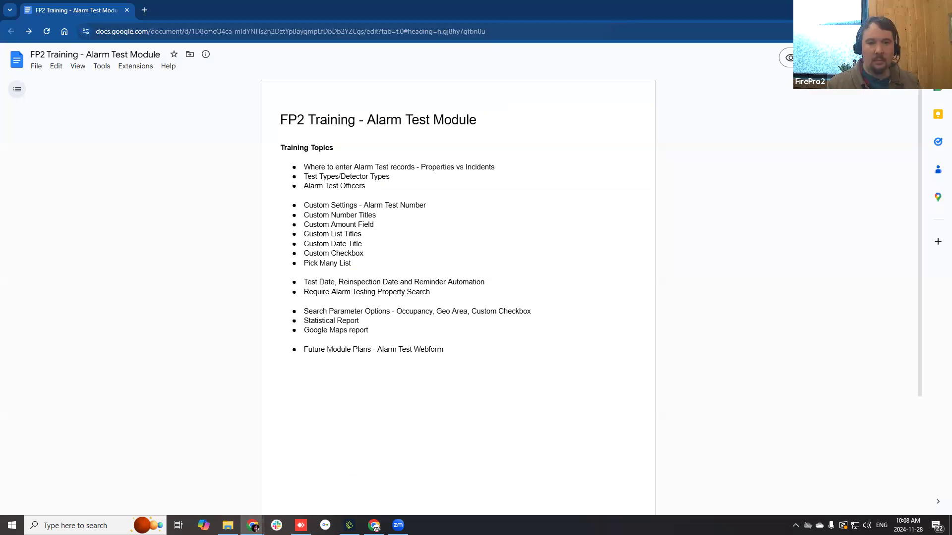
key(alt+Tab)
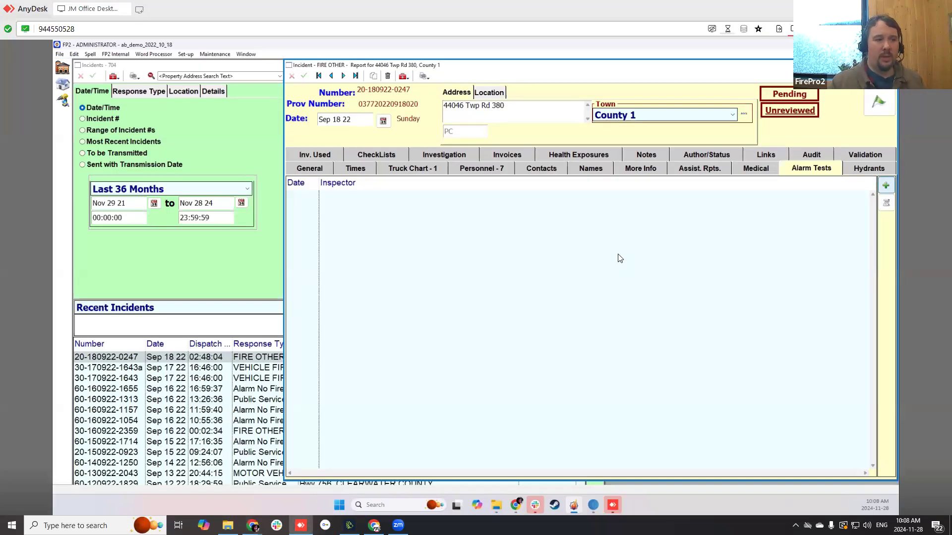
- Examine the selectable officers on a new alarm test for the incident, and discard the record
click(885, 186)
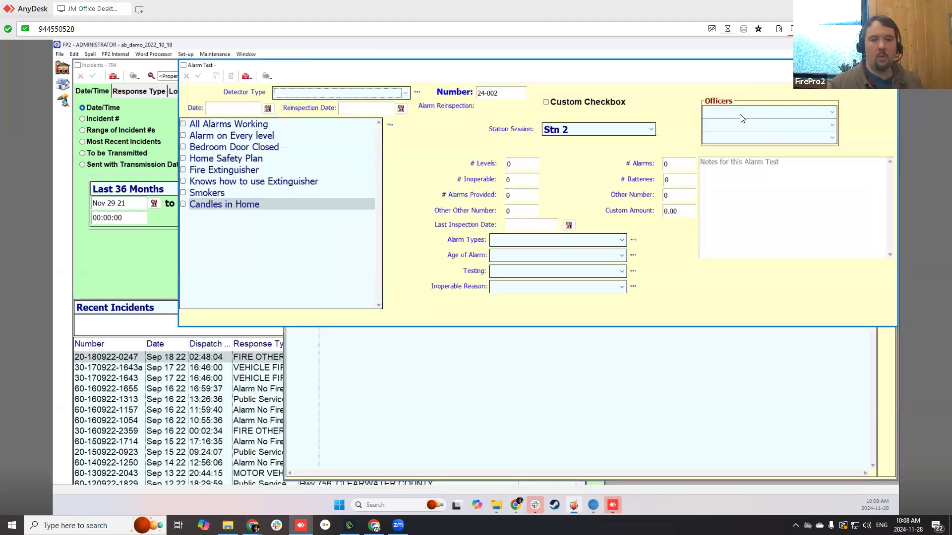
click(742, 112)
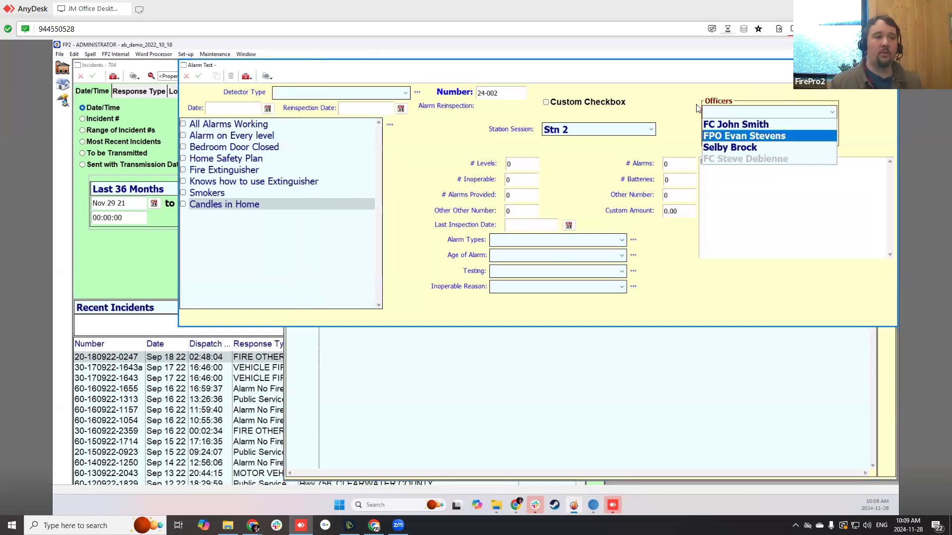
click(734, 109)
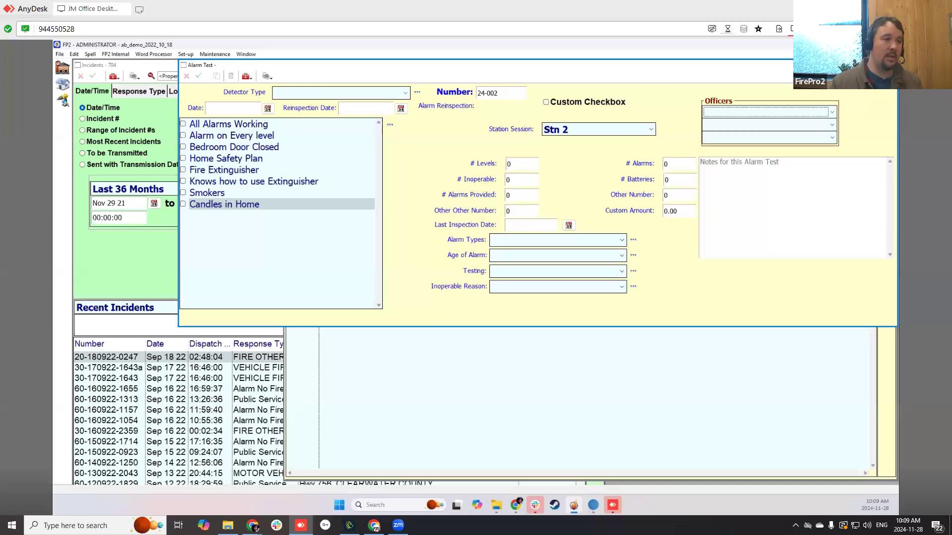
click(186, 76)
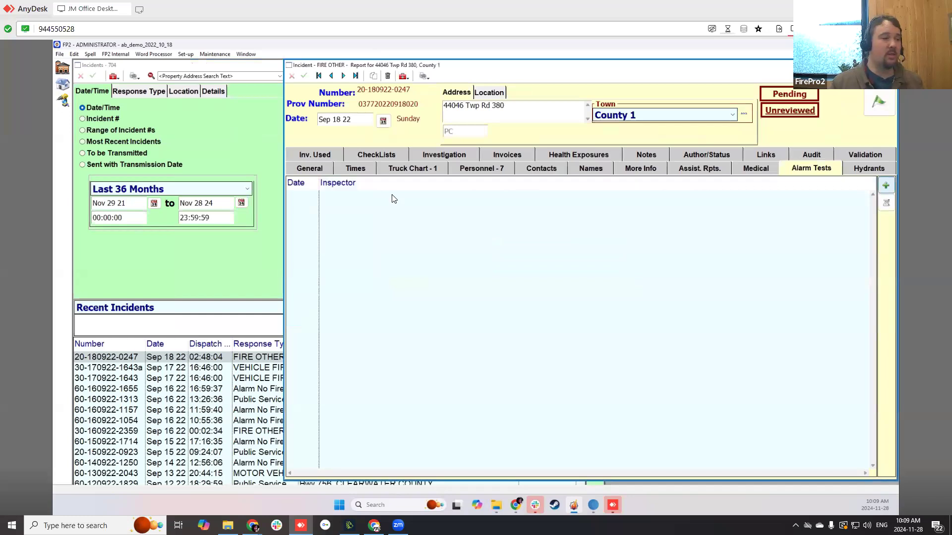
- Open the first member's record in the in-service Personnel list
click(62, 68)
click(119, 229)
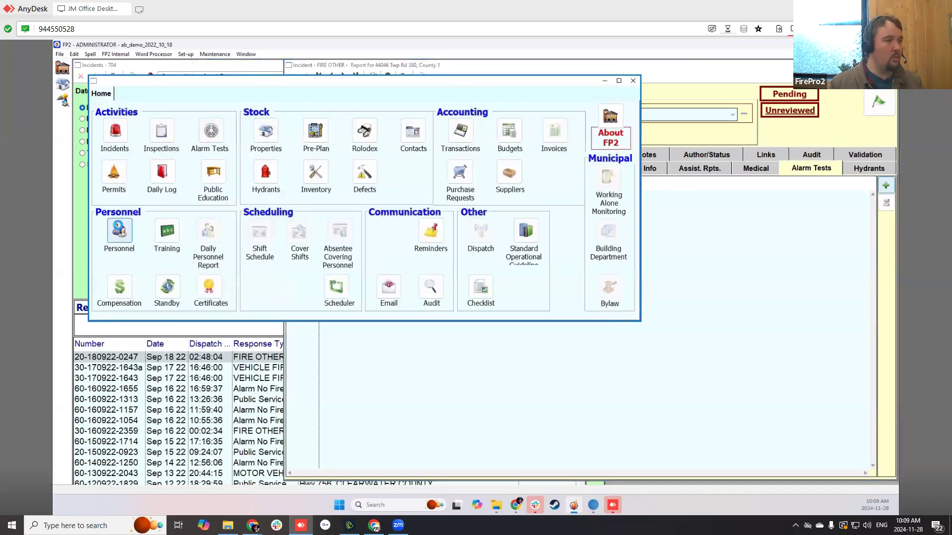
click(329, 104)
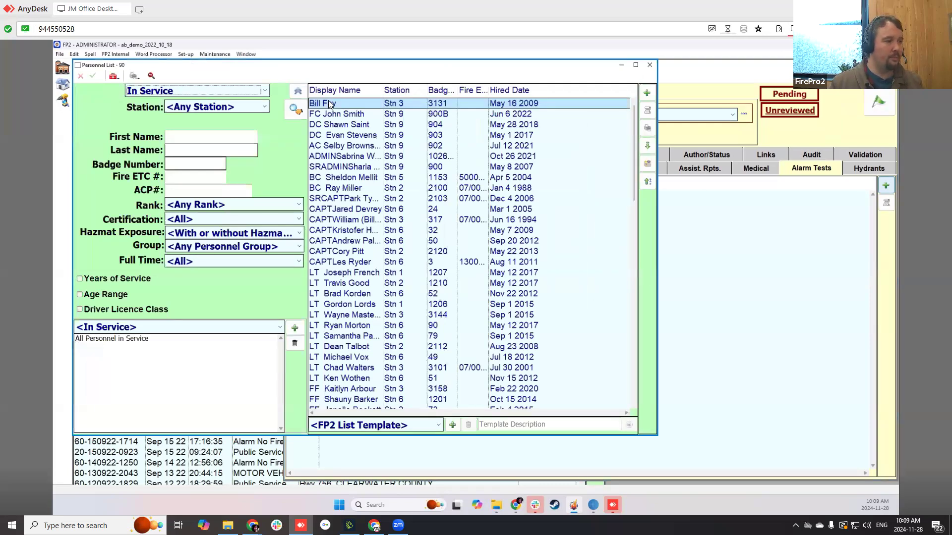
double_click(328, 102)
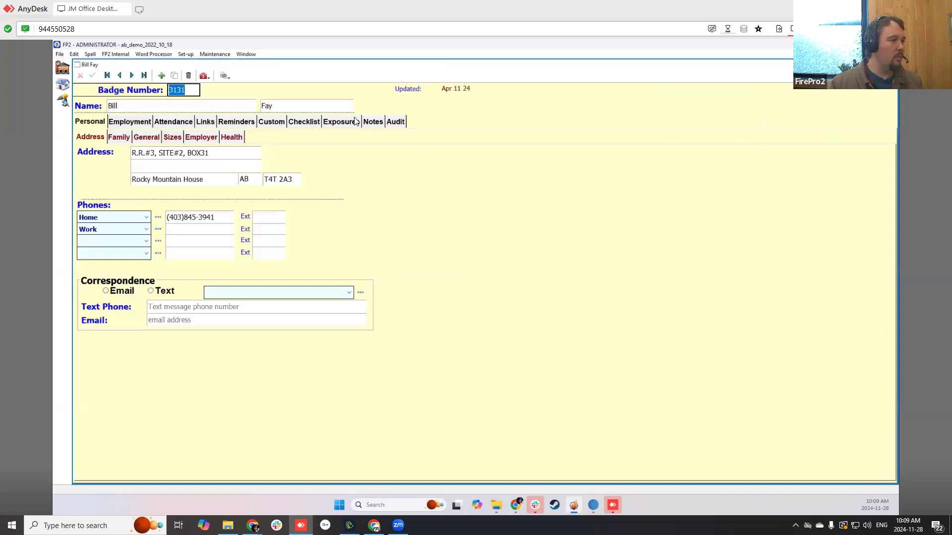
- Assign the Smoke Alarm Inspector role in the member's employment officer settings
click(125, 122)
click(514, 137)
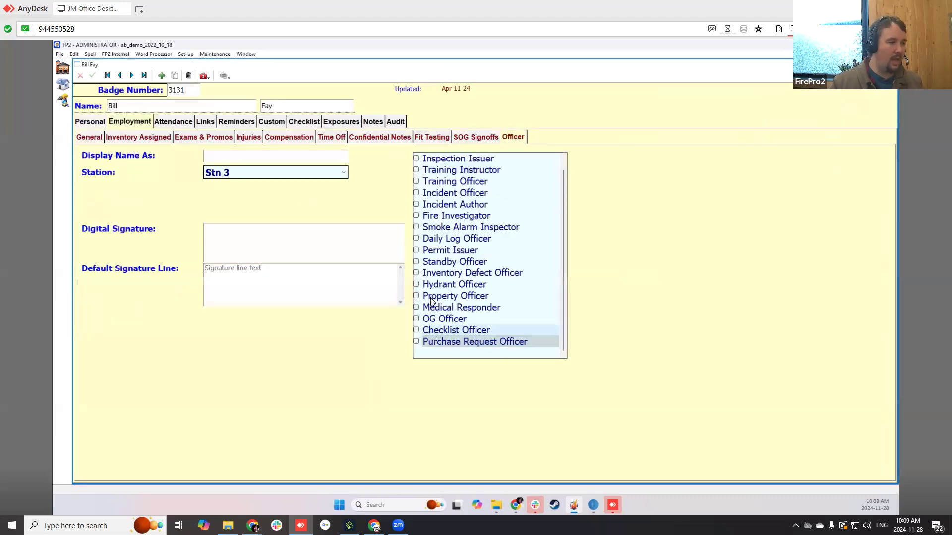
click(419, 229)
click(417, 228)
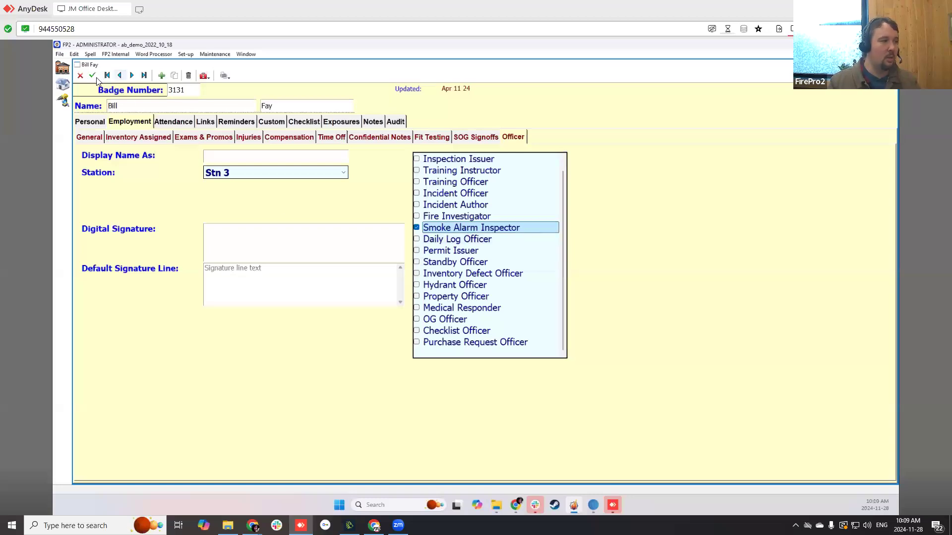
- Save the member's officer settings, and close the record, the Personnel list and the Home window
scroll(474, 235, up, 1)
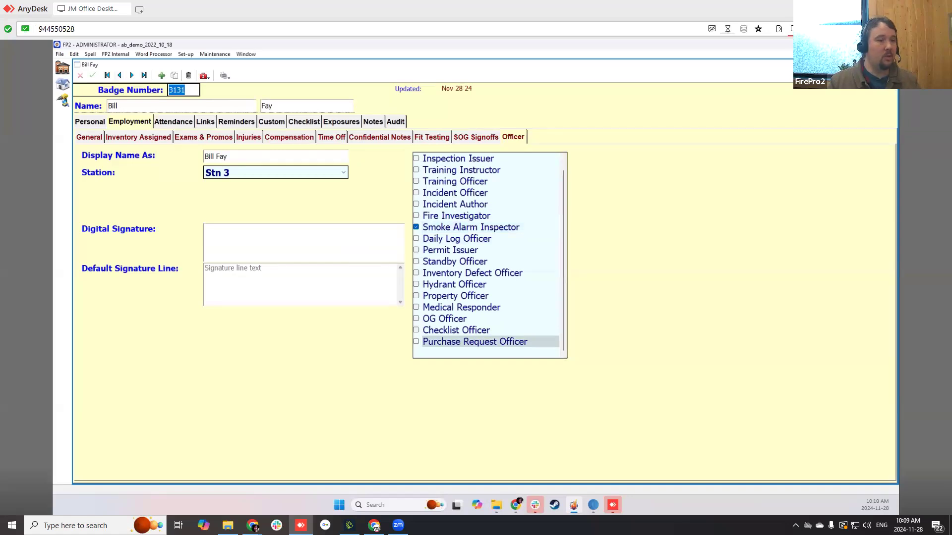
click(890, 65)
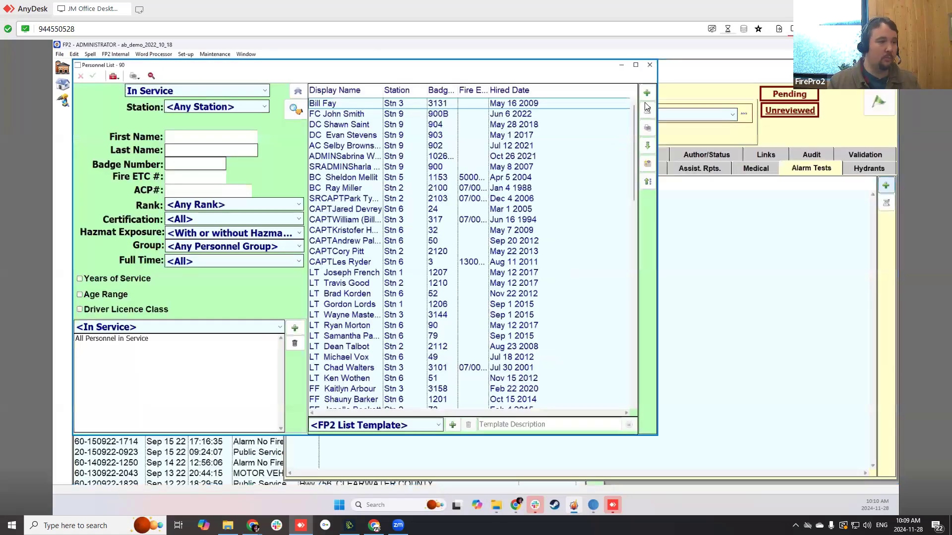
click(650, 64)
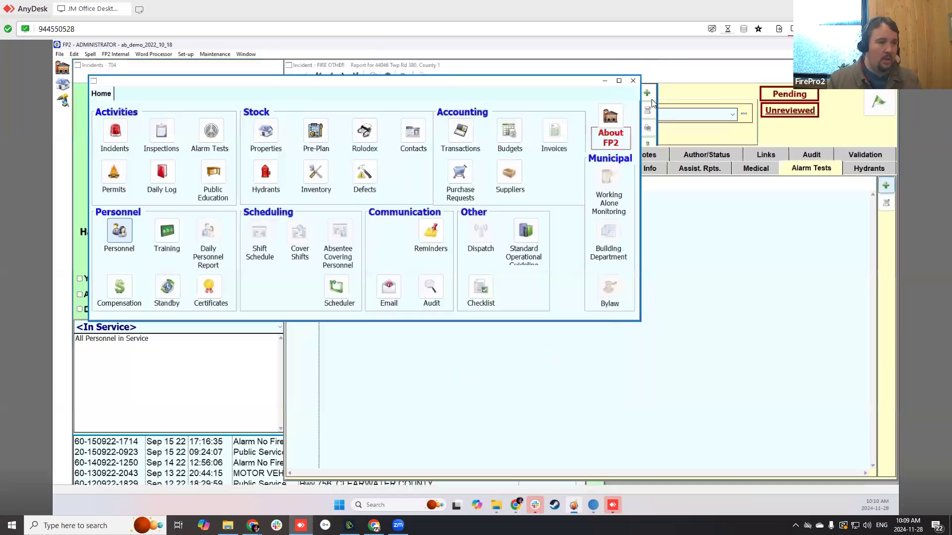
click(633, 81)
- Examine the Detector Type choices and their editable list on a new alarm test for the incident
click(886, 186)
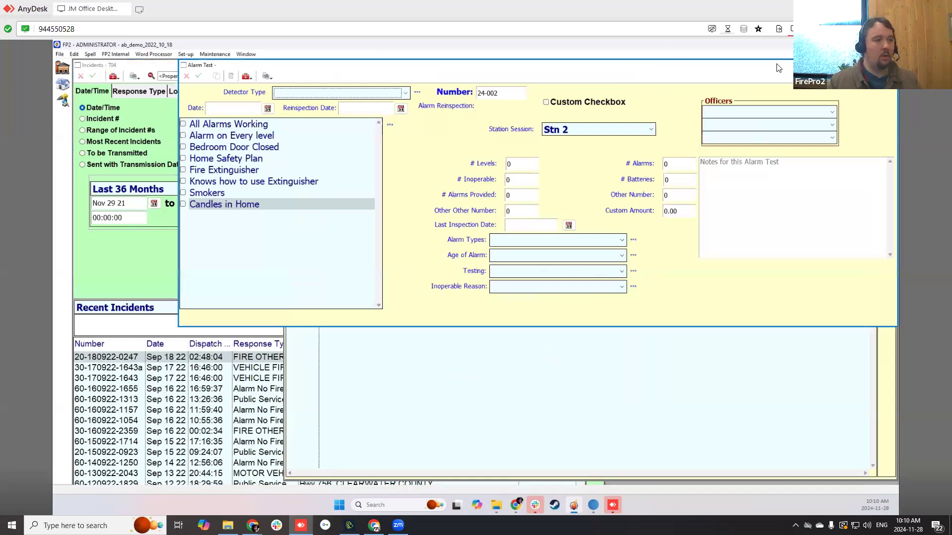
click(867, 65)
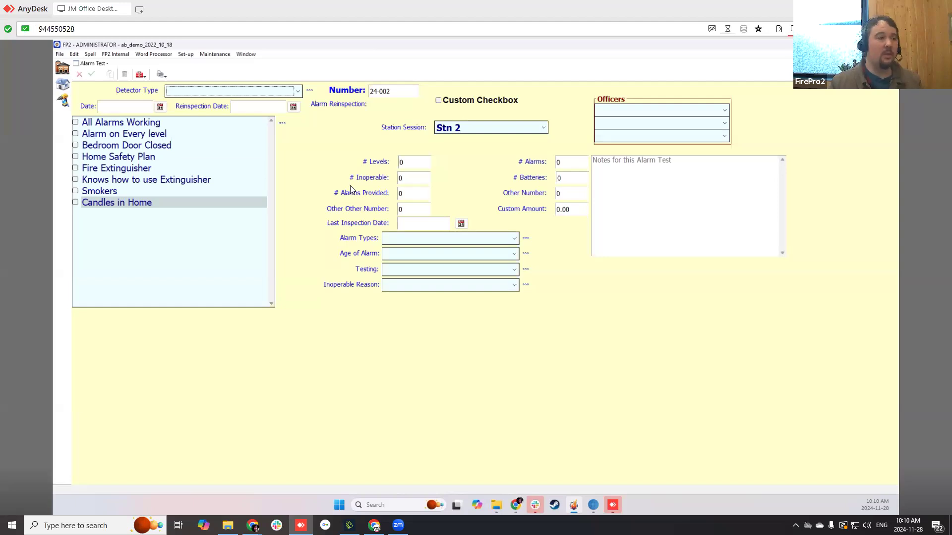
click(288, 92)
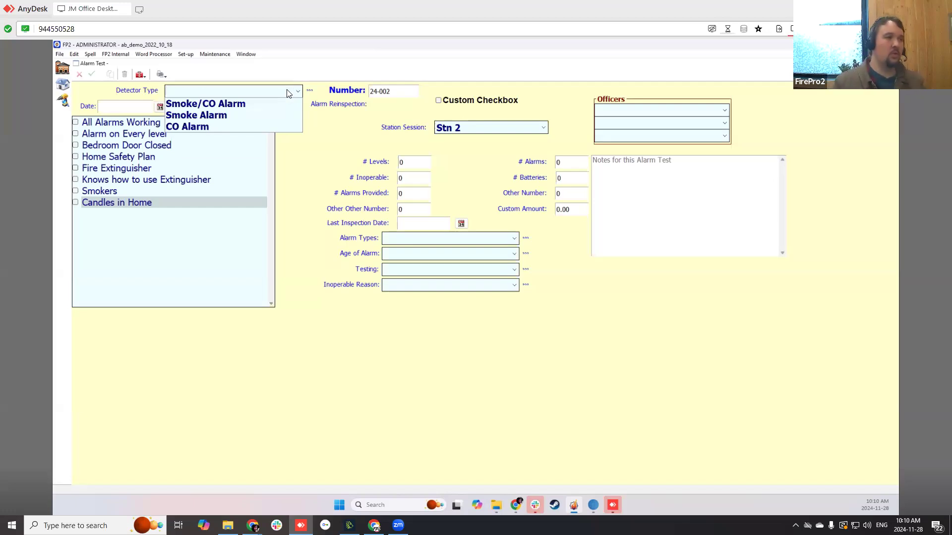
click(141, 95)
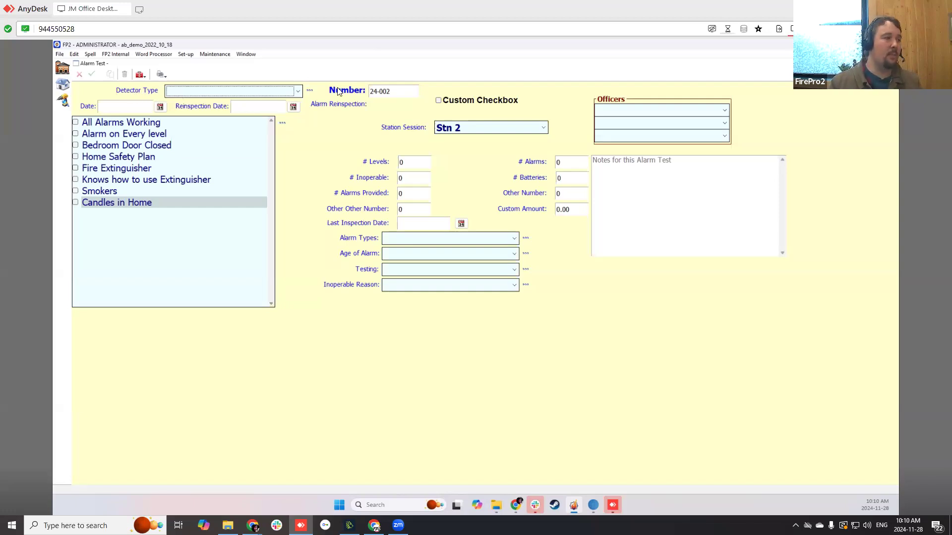
click(309, 91)
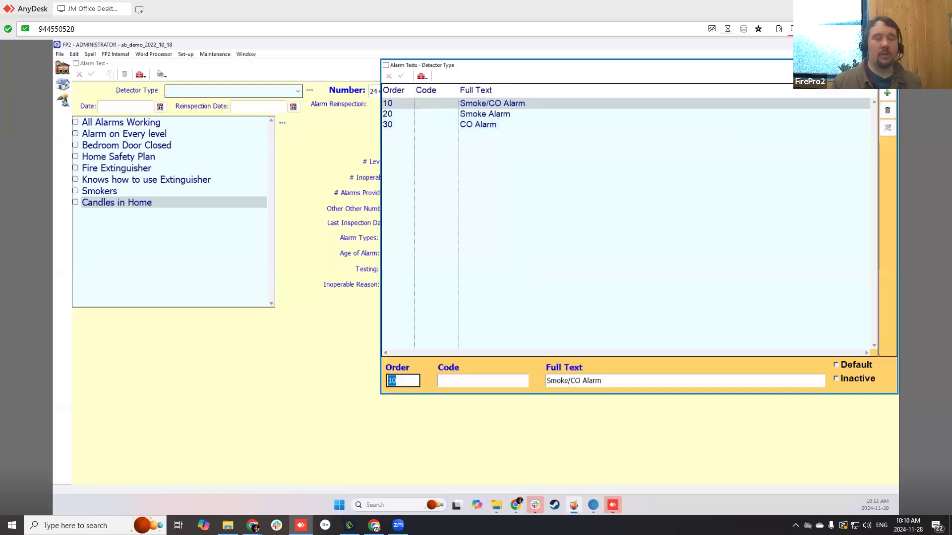
click(889, 64)
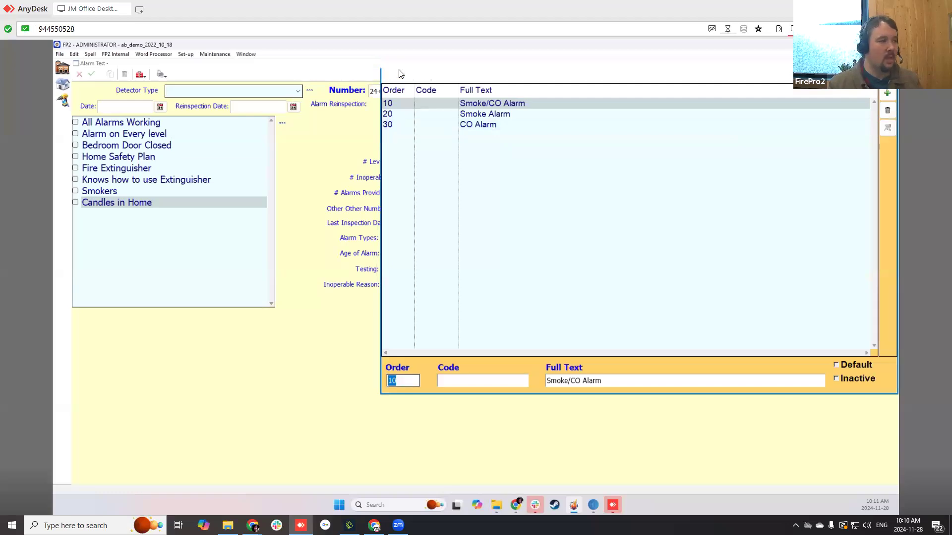
- Choose Smoke/CO Alarm as the new alarm test's detector type, and discard the record
click(266, 95)
click(238, 101)
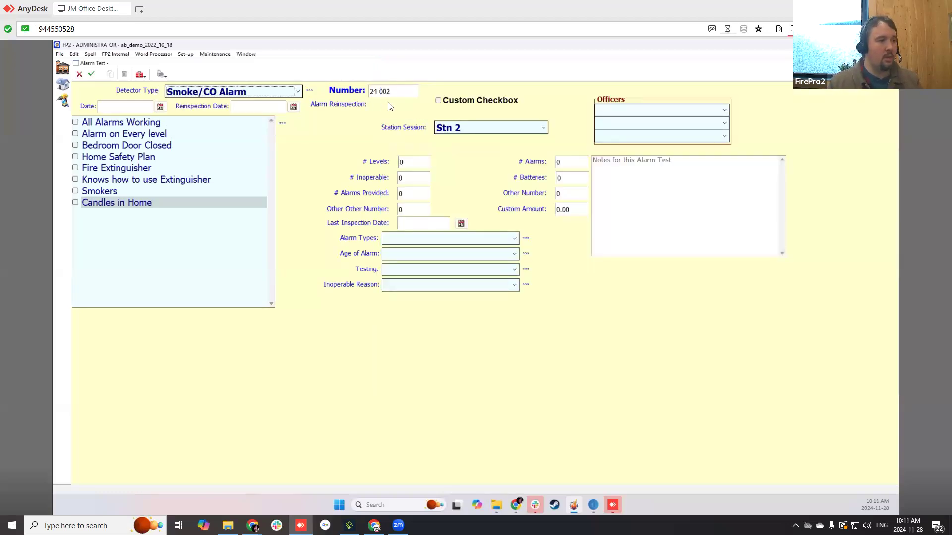
click(405, 90)
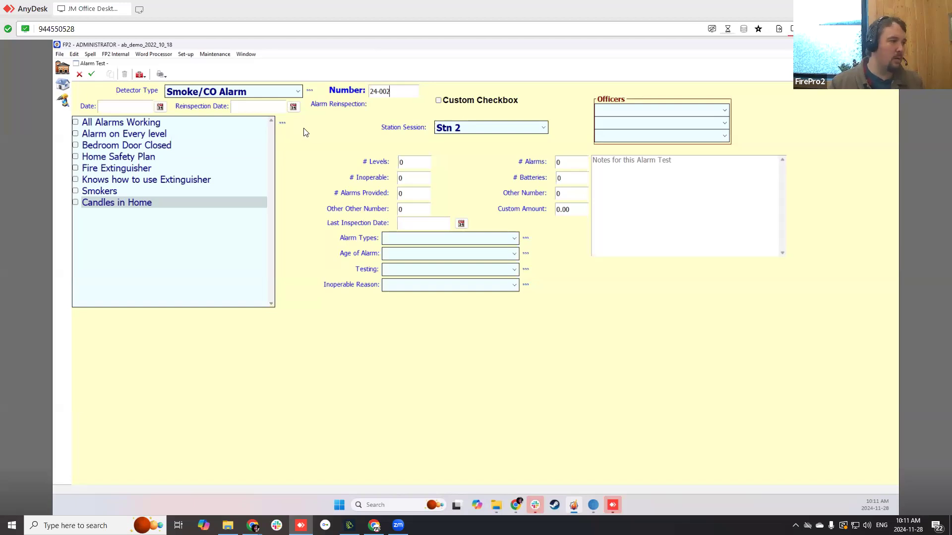
click(77, 76)
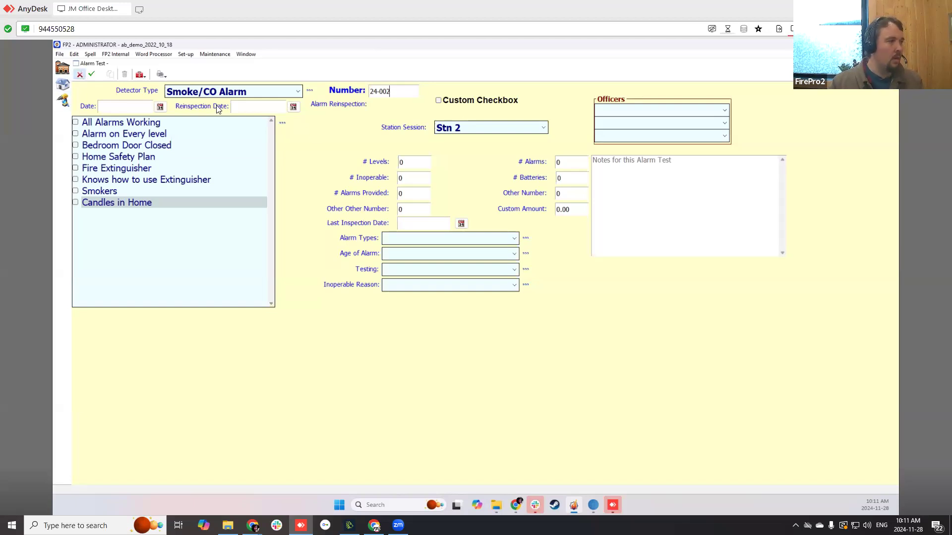
- Open the Alarm Tests section of the Custom Settings
click(185, 54)
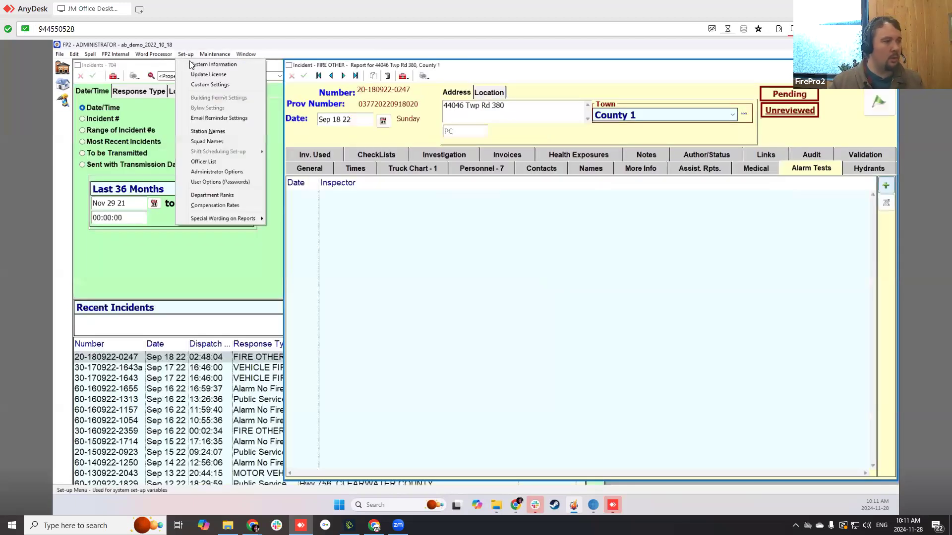
click(210, 85)
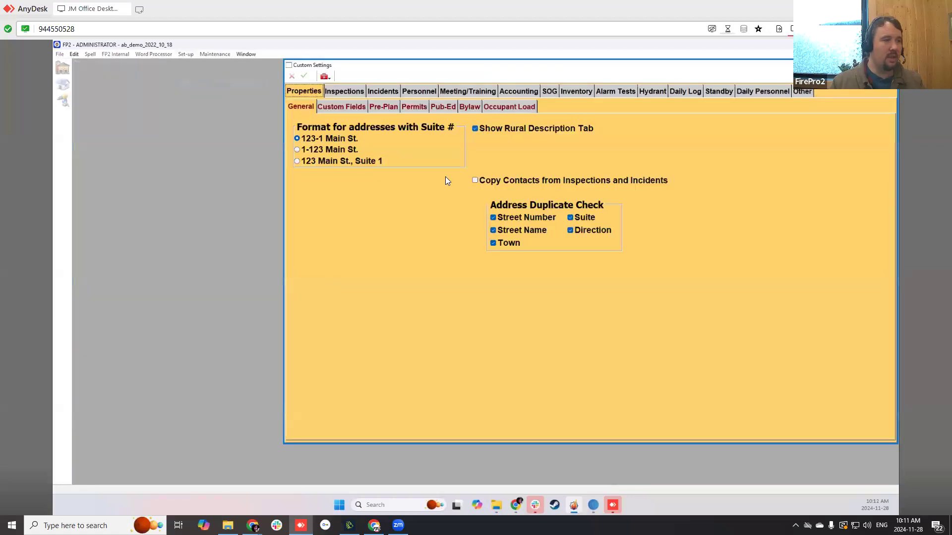
click(616, 91)
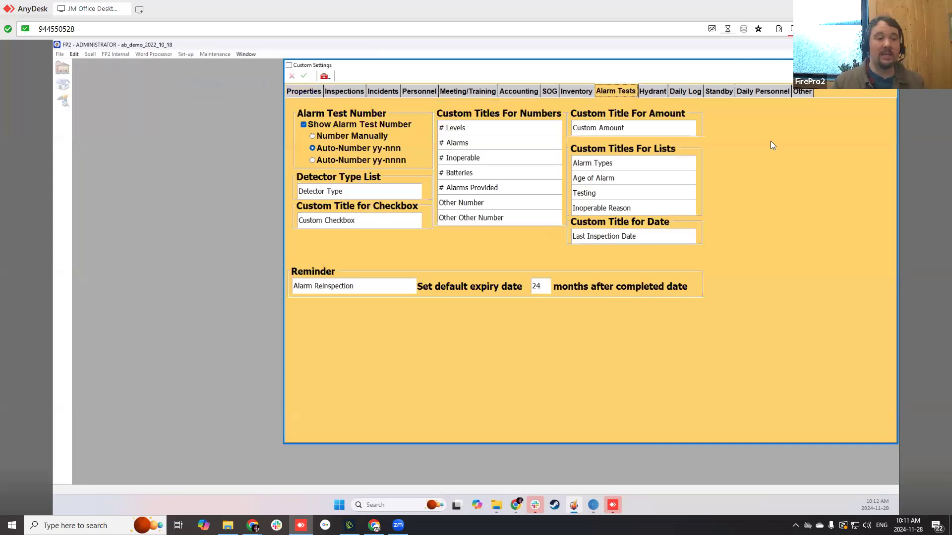
drag(743, 65, 733, 75)
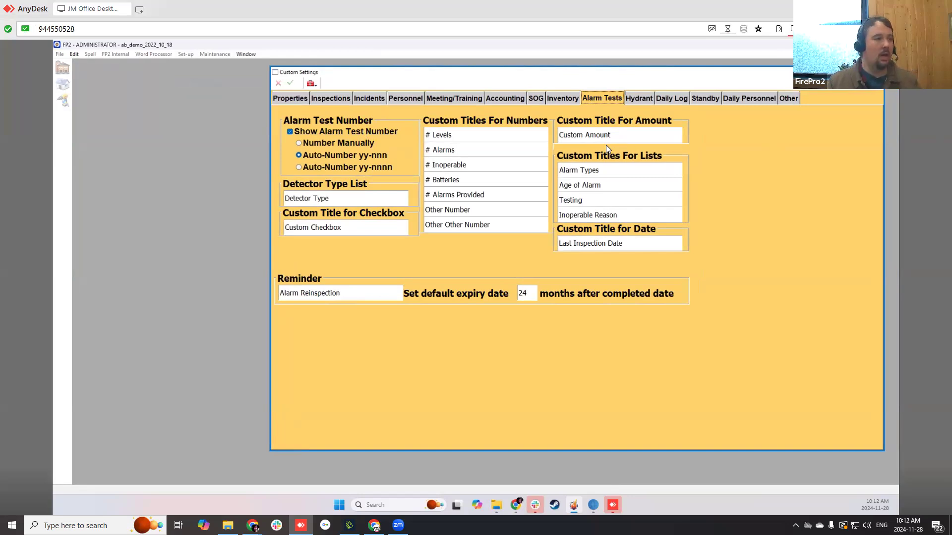
- Examine the detector type, amount, list and date titles in the Alarm Tests custom settings, and close the settings
click(336, 199)
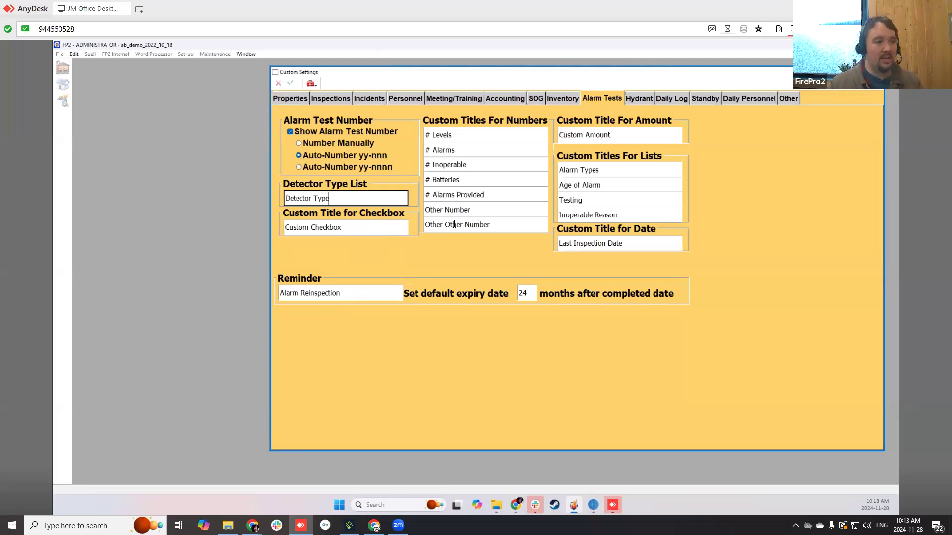
click(614, 133)
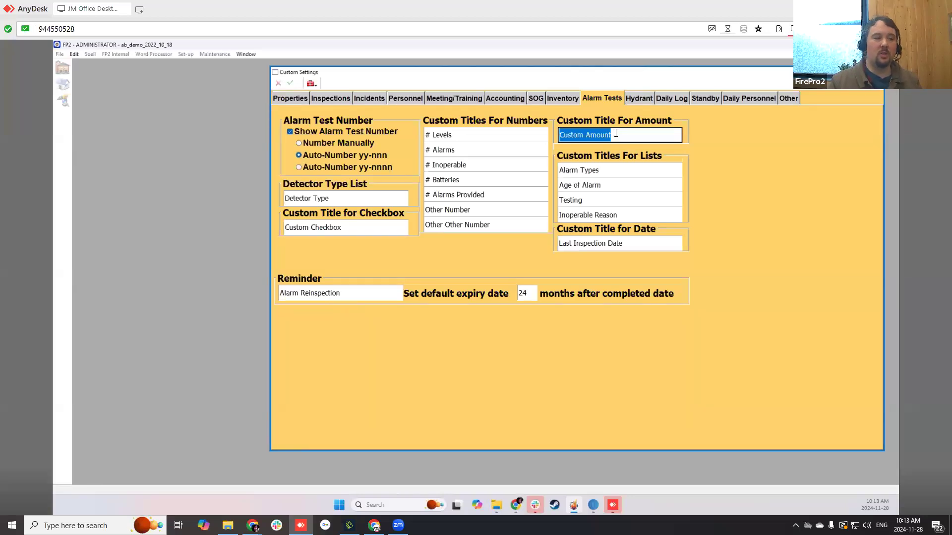
click(652, 133)
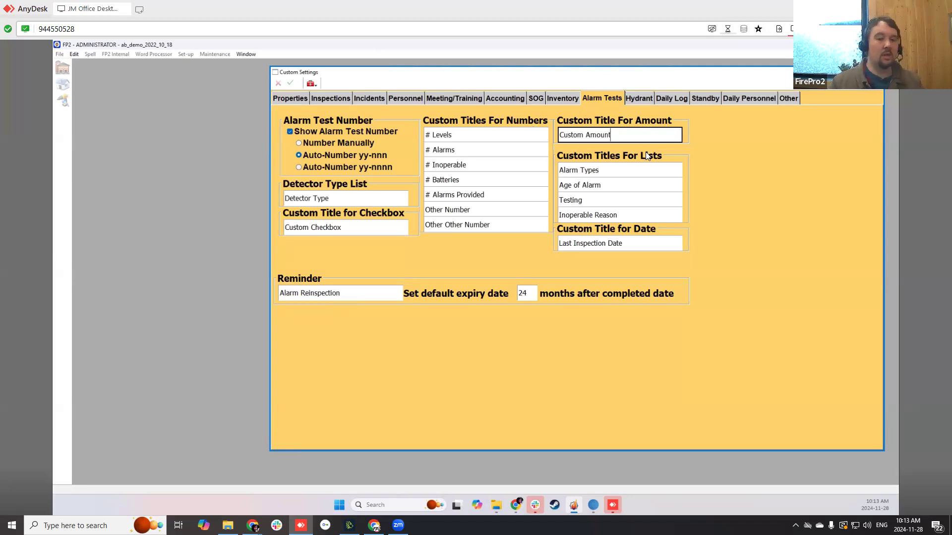
click(631, 172)
click(633, 186)
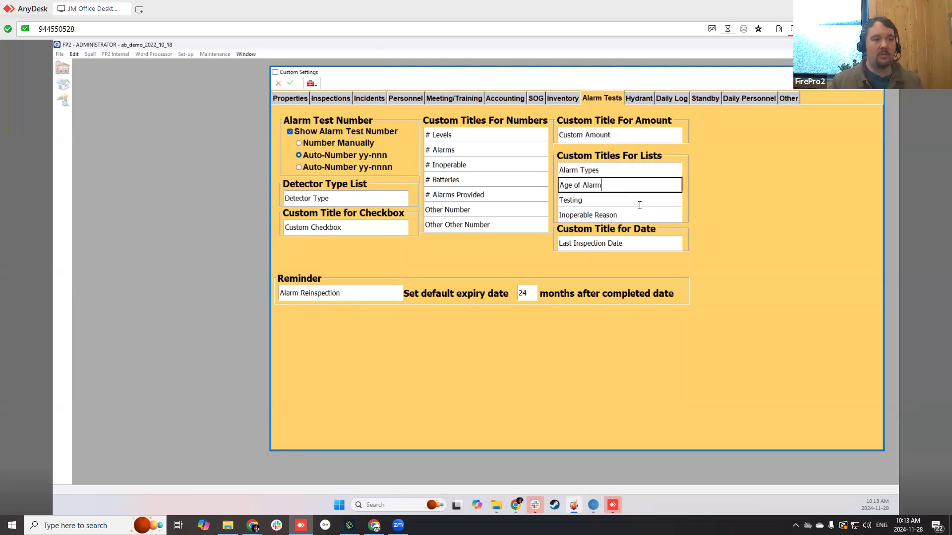
click(639, 201)
click(650, 218)
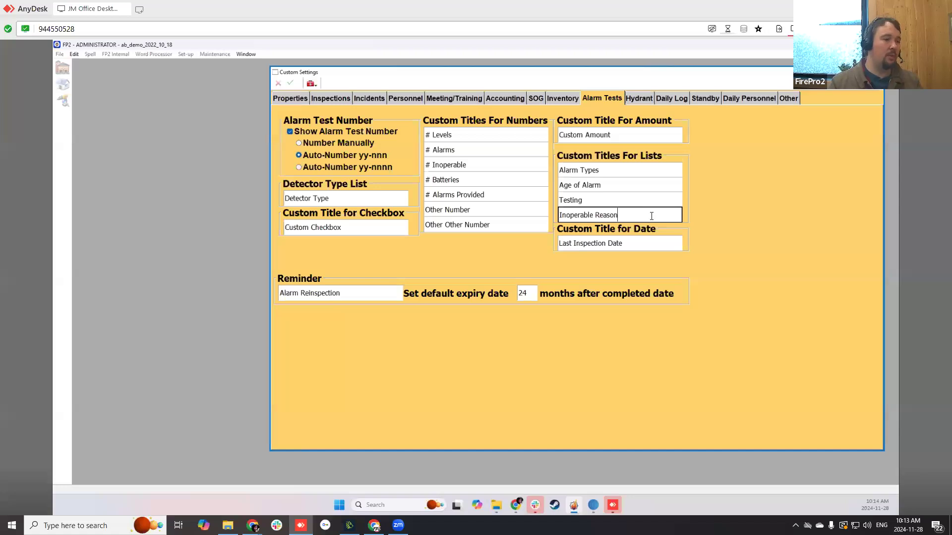
click(628, 246)
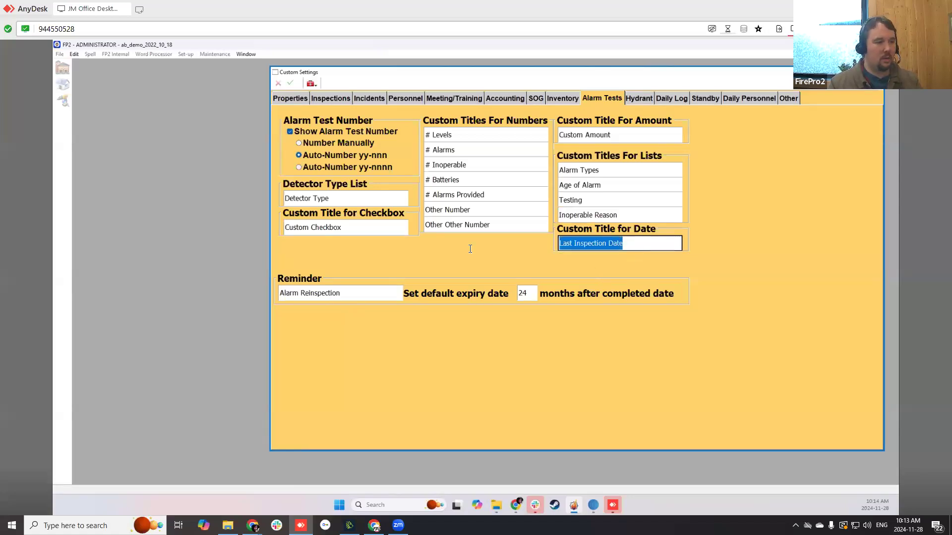
click(606, 245)
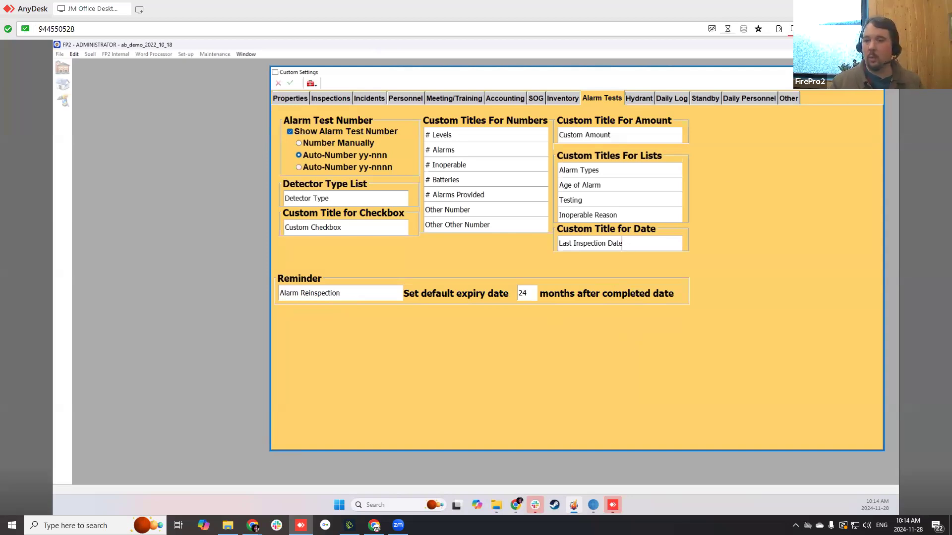
click(876, 72)
- Start a new alarm test from the Alarm Tests module for a property found by searching for 100
click(64, 67)
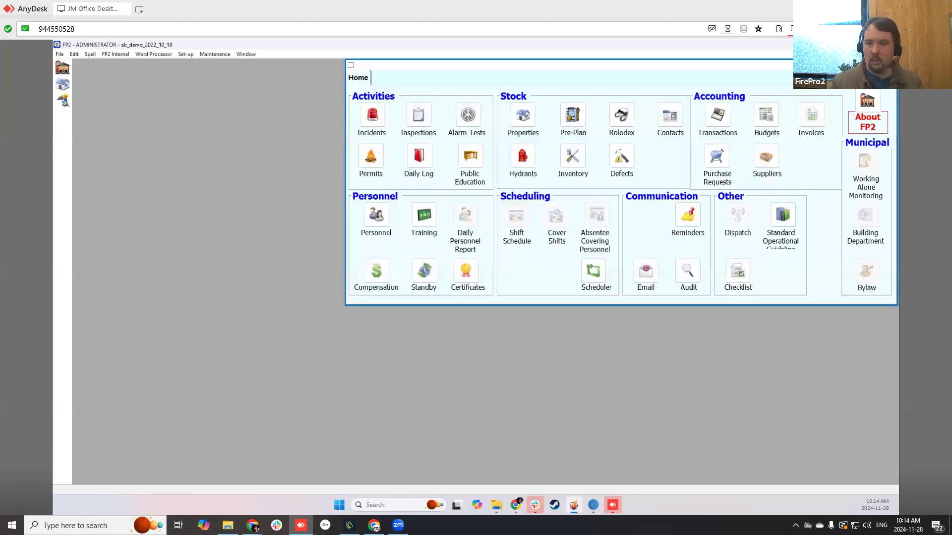
click(467, 119)
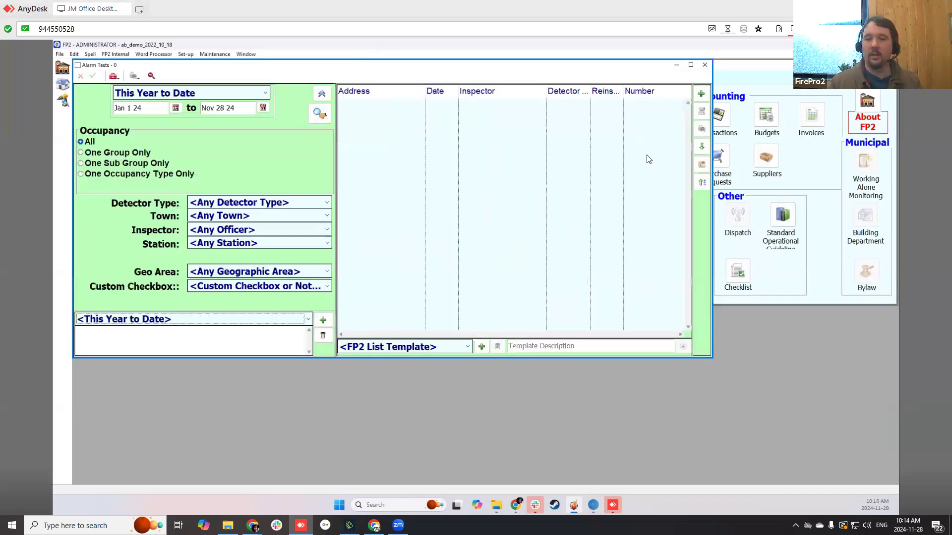
click(701, 93)
text(100)
key(Return)
click(270, 232)
double_click(270, 232)
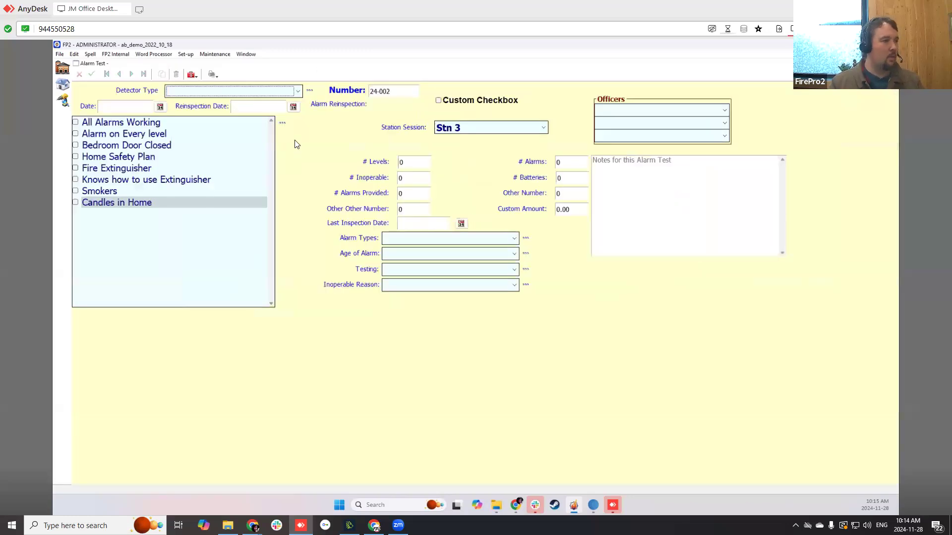
- Set the alarm test's detector type to Smoke/CO Alarm and its date to Nov 12 2024
click(206, 92)
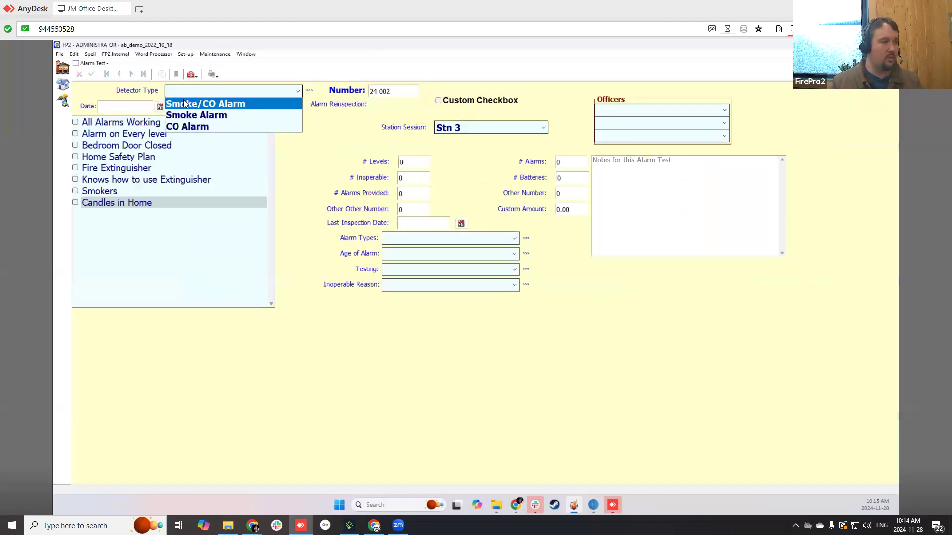
click(185, 103)
click(116, 107)
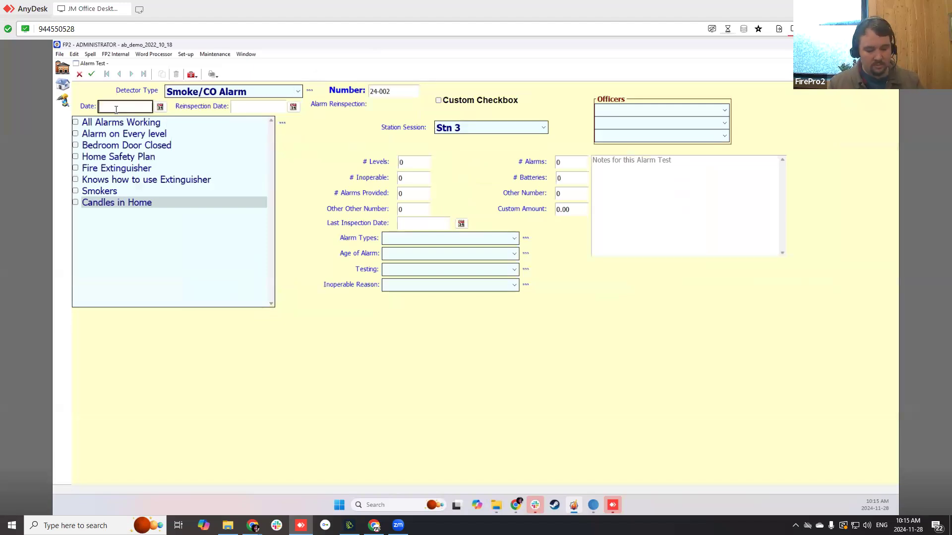
text(12)
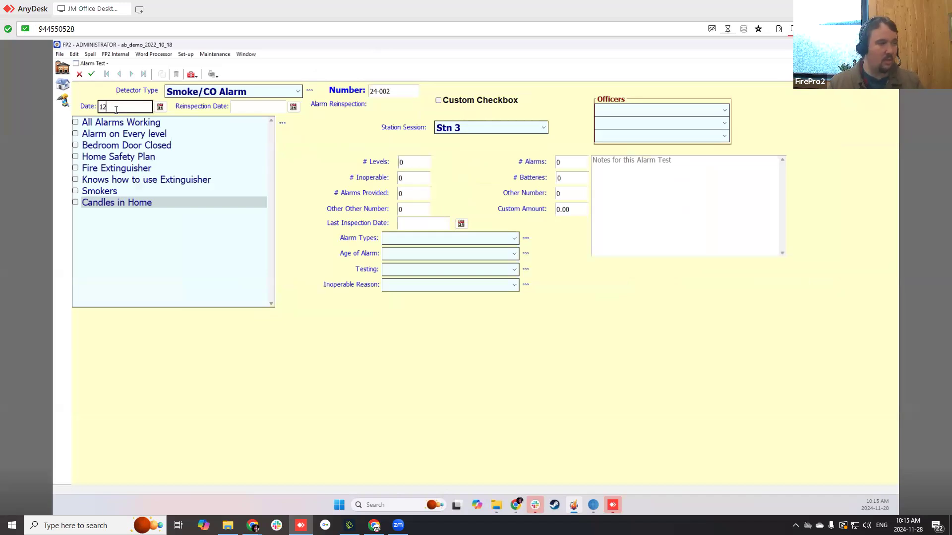
click(349, 145)
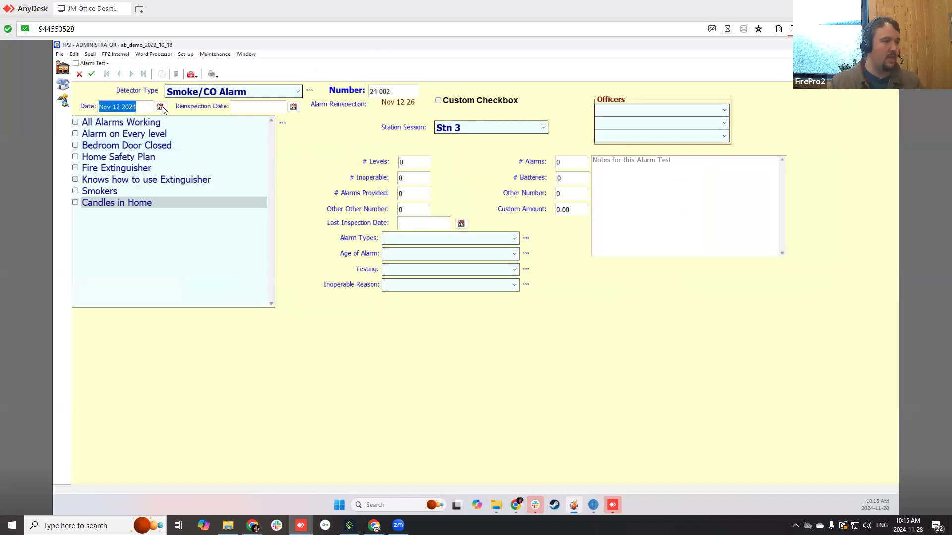
- Change the alarm test's date to Nov 11 2022 and save the record
click(136, 106)
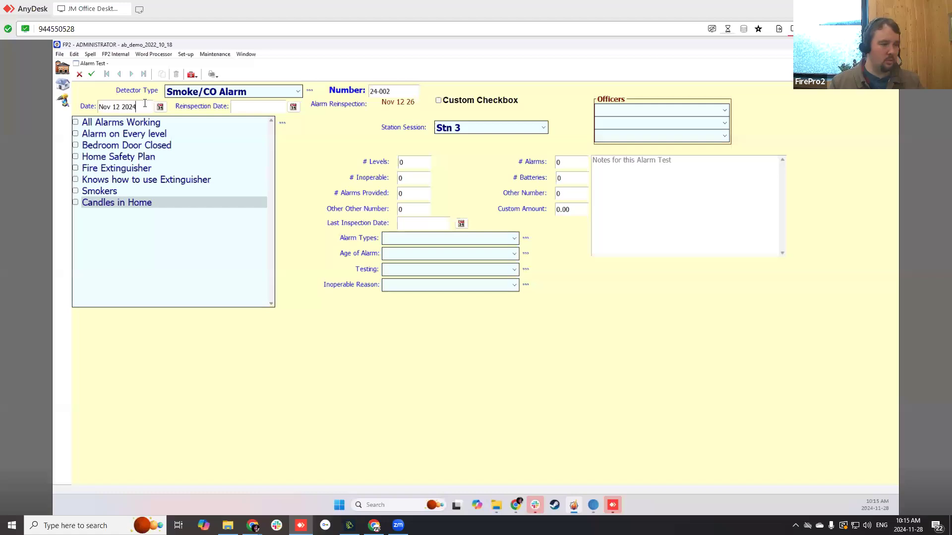
key(BackSpace)
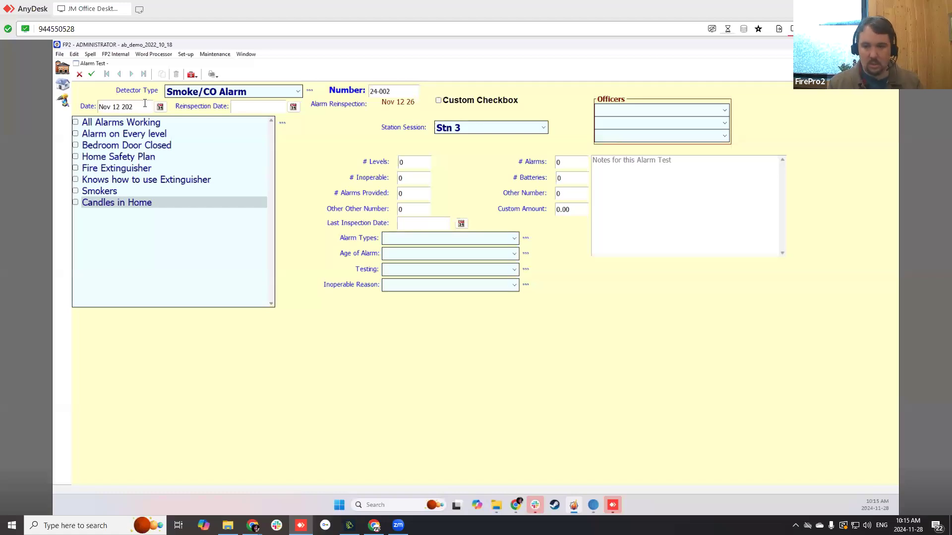
text(2)
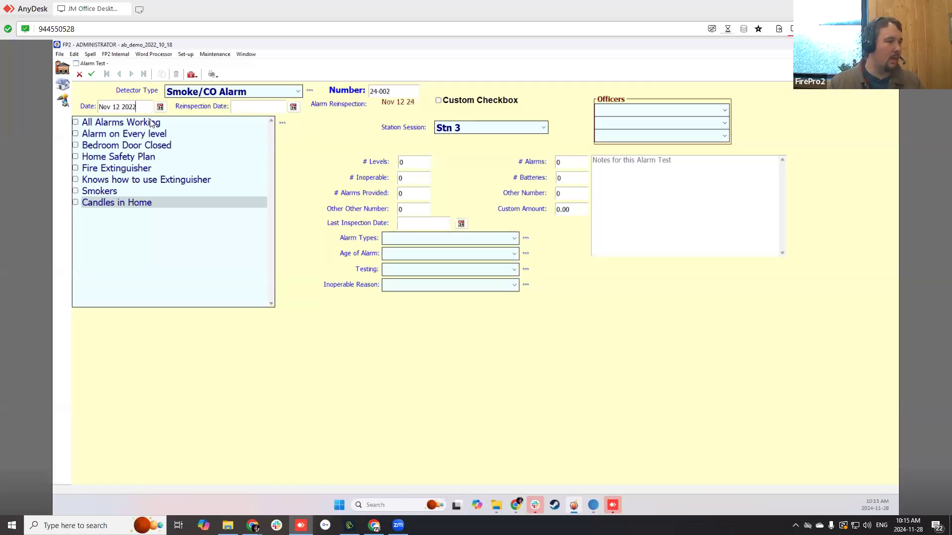
click(120, 109)
key(BackSpace)
text(1)
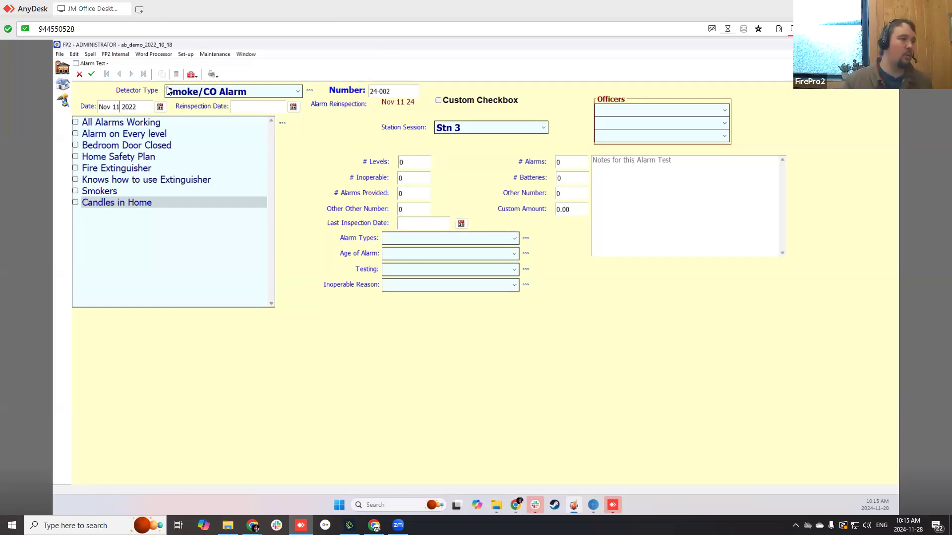
click(92, 74)
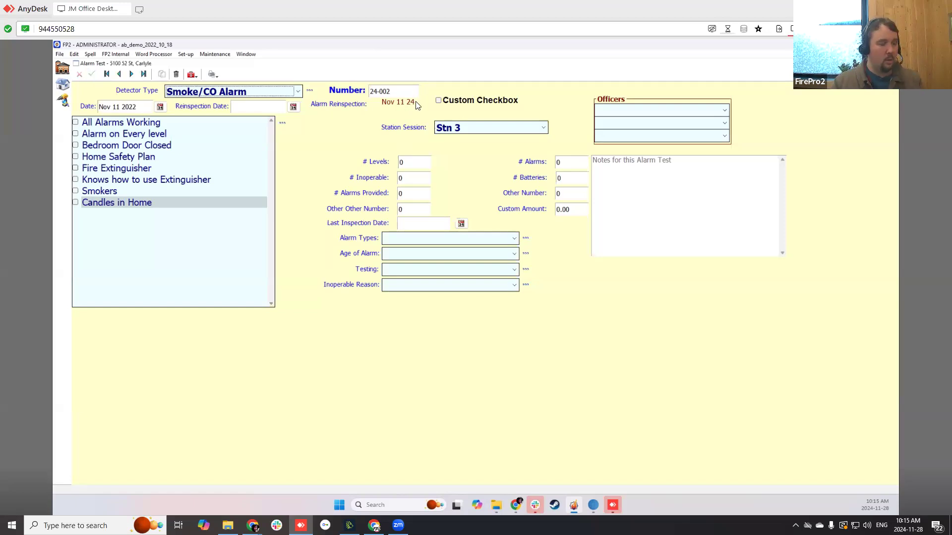
- Try the custom checkbox on the alarm test and look through the available Station Session options
click(438, 101)
click(439, 101)
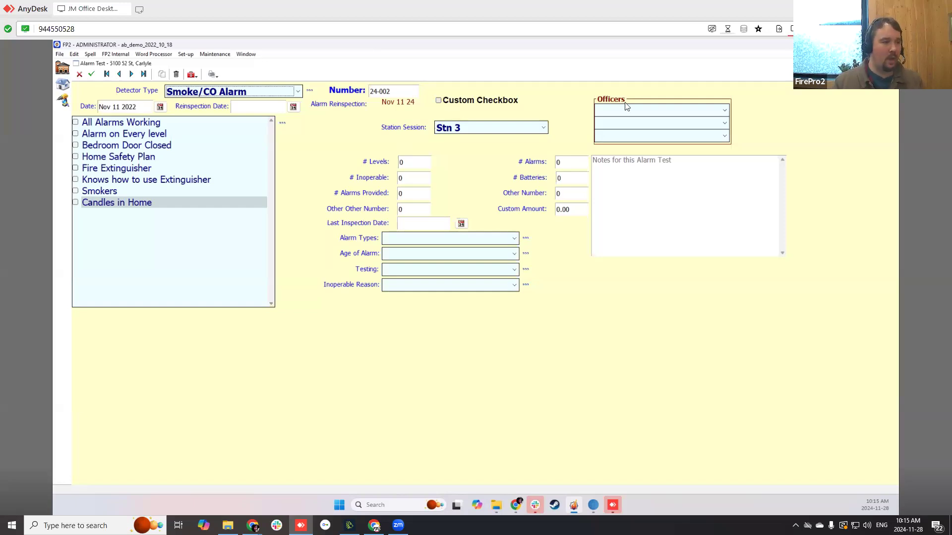
click(490, 132)
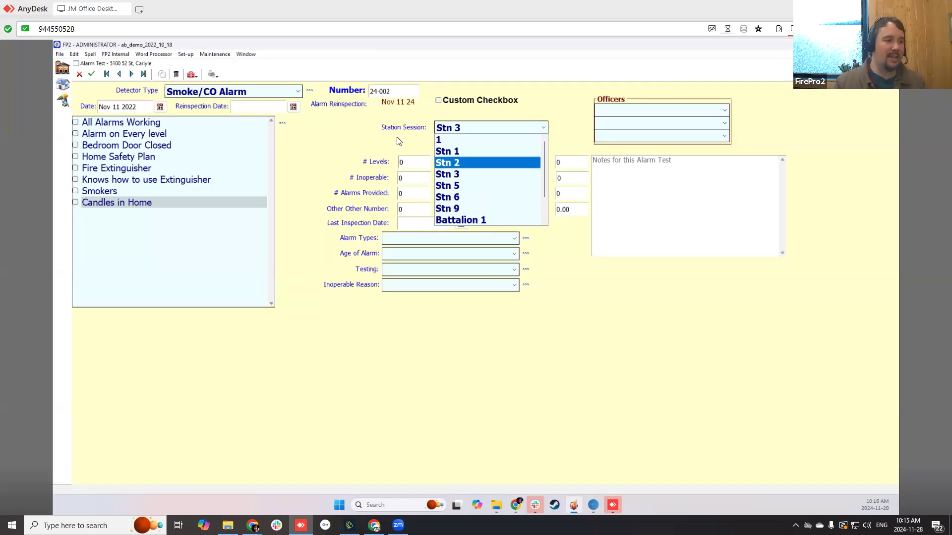
click(493, 131)
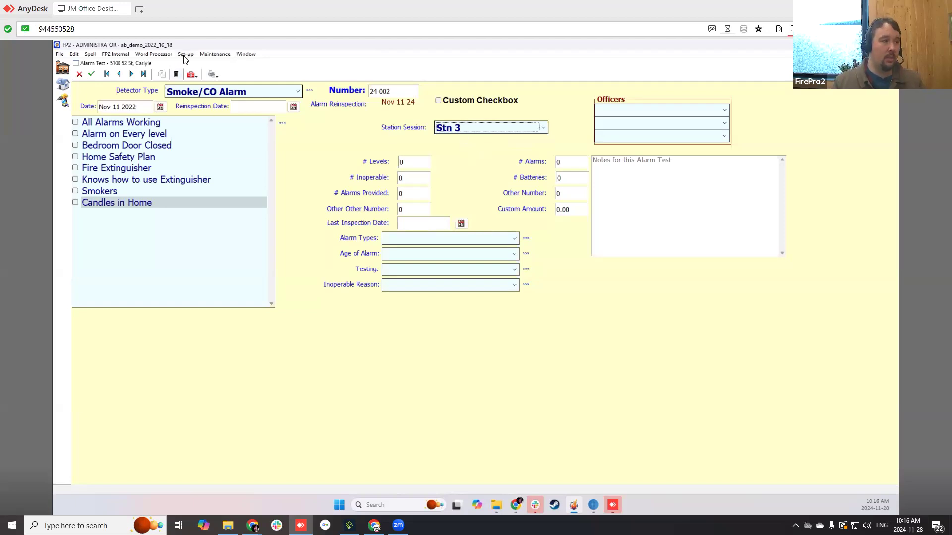
- Show the property record linked to the alarm test, review its station and geographic area, and return to the test
click(192, 74)
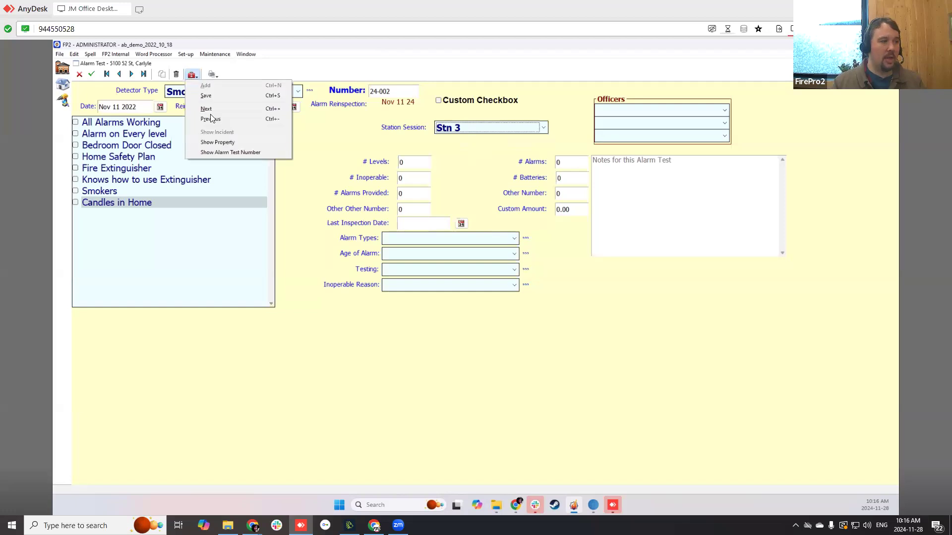
click(222, 143)
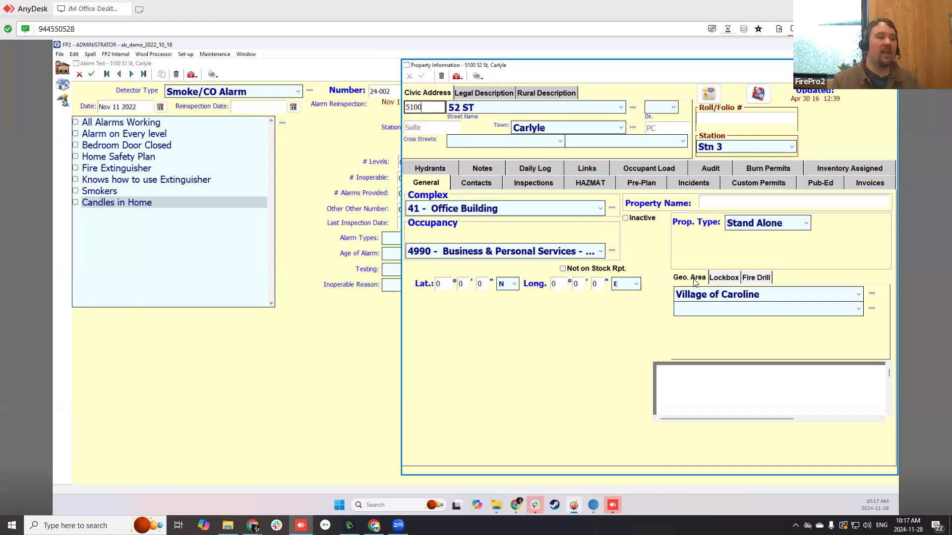
click(335, 149)
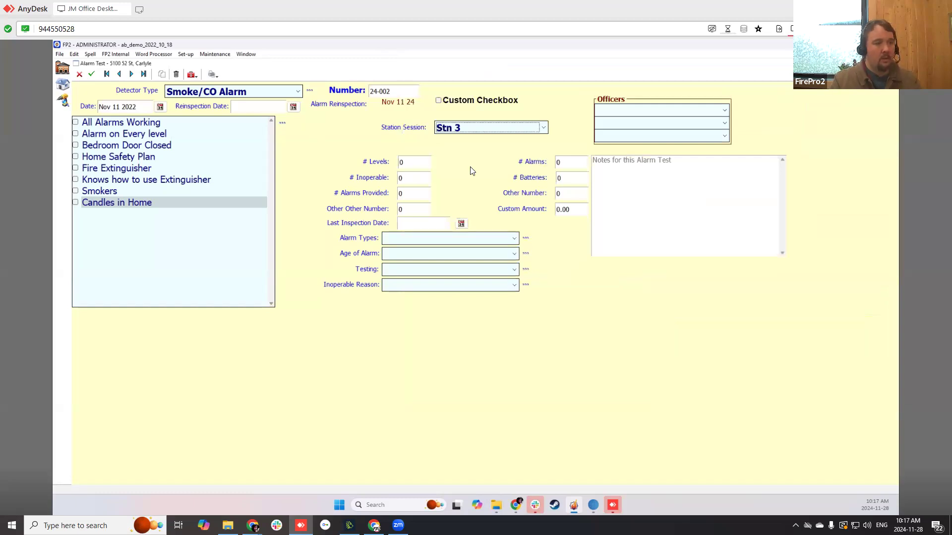
- Set the alarm test's number of levels to 3 and number of alarms to 6
click(419, 167)
key(BackSpace)
text(3)
click(581, 158)
key(BackSpace)
text(6)
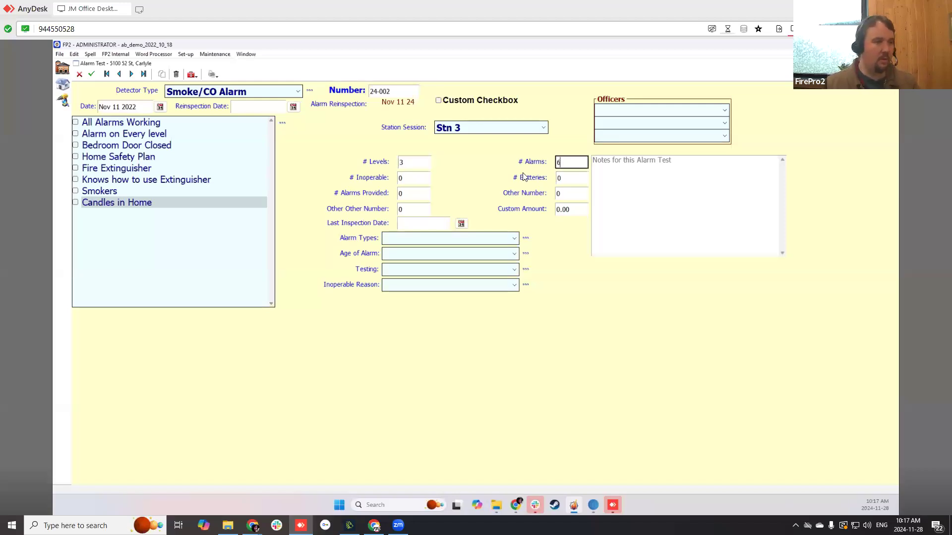
- Enter 1 inoperable alarm, 3 batteries and 1 alarm provided in the alarm test
click(410, 178)
key(BackSpace)
text(1)
click(575, 181)
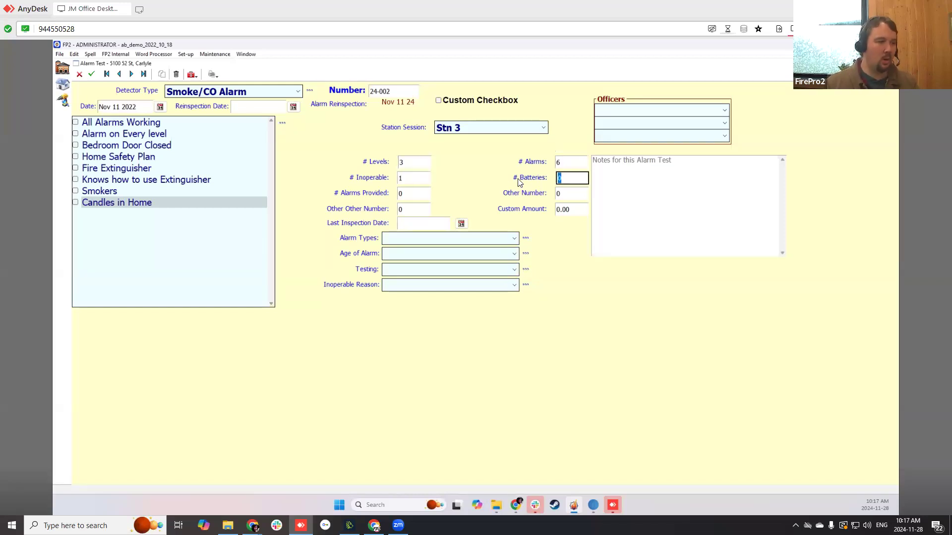
text(3)
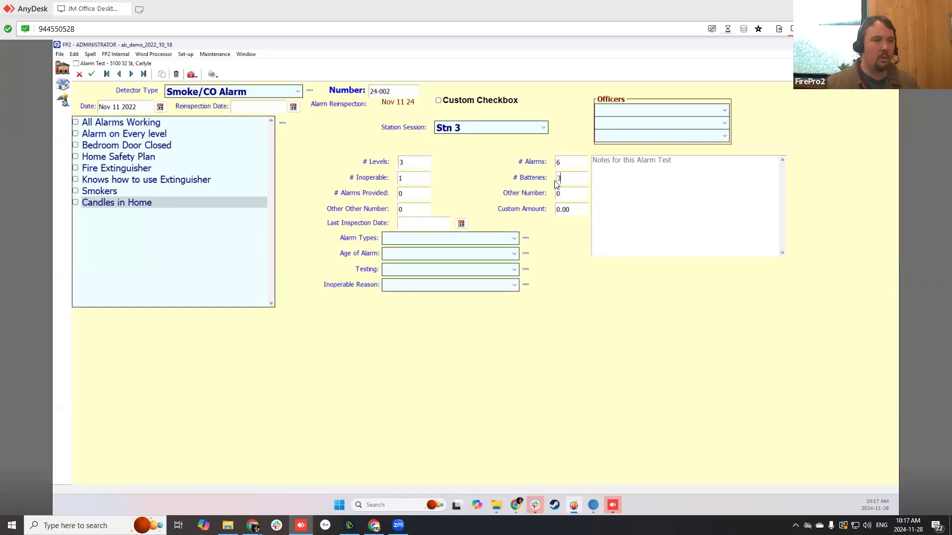
click(399, 196)
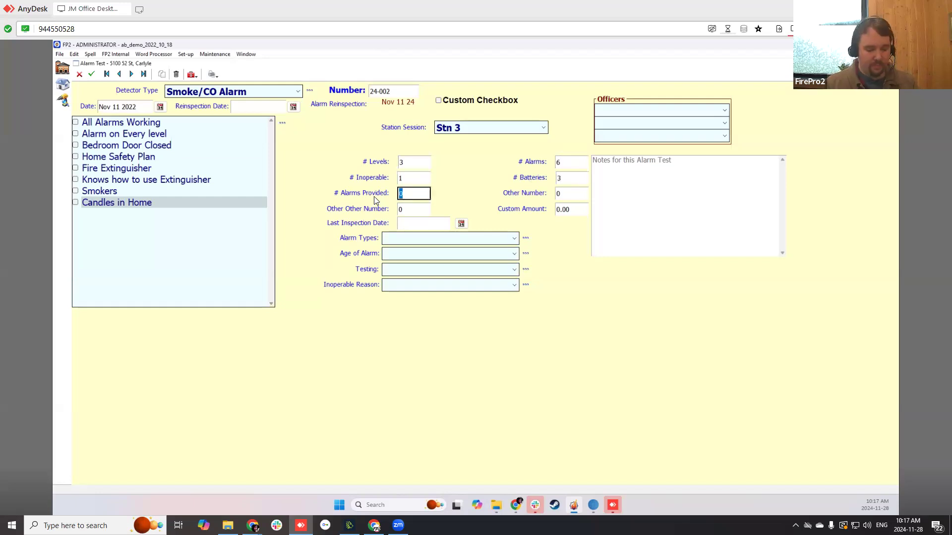
text(1)
key(Tab)
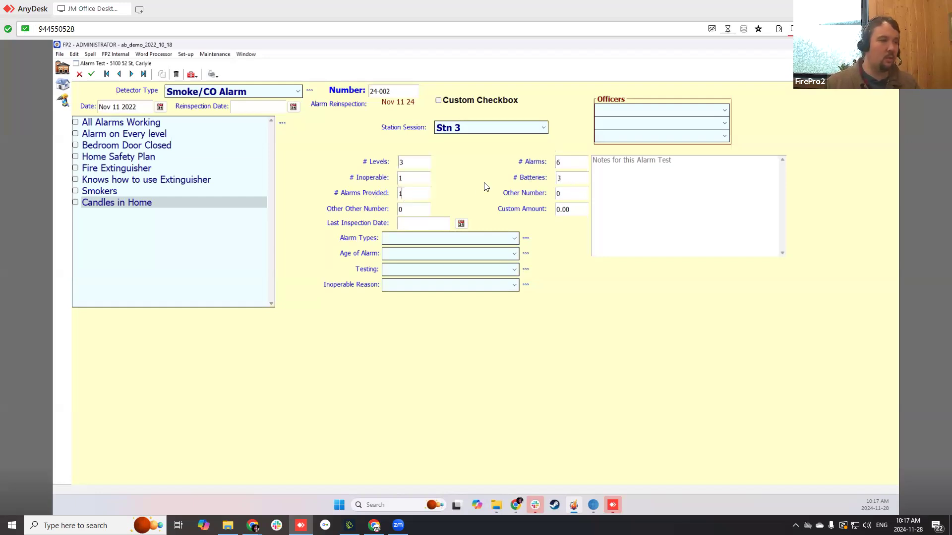
click(581, 193)
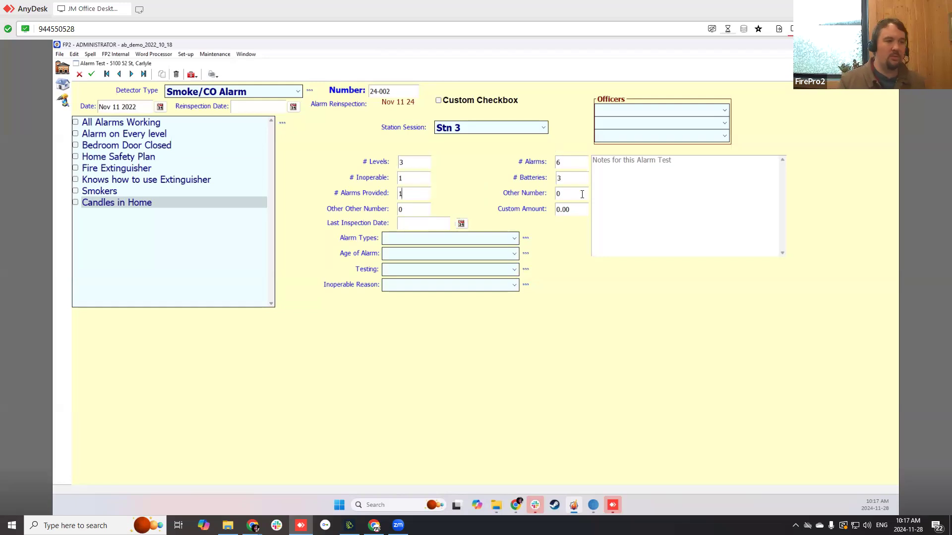
click(427, 211)
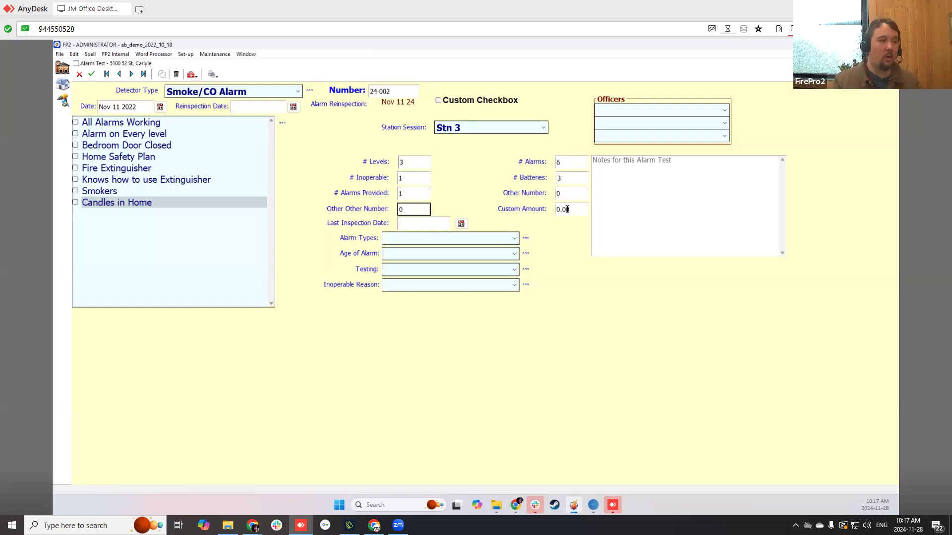
- Set the last inspection date to Jan 1 2021 and the alarm type to Battery Operated Interconnected
click(407, 223)
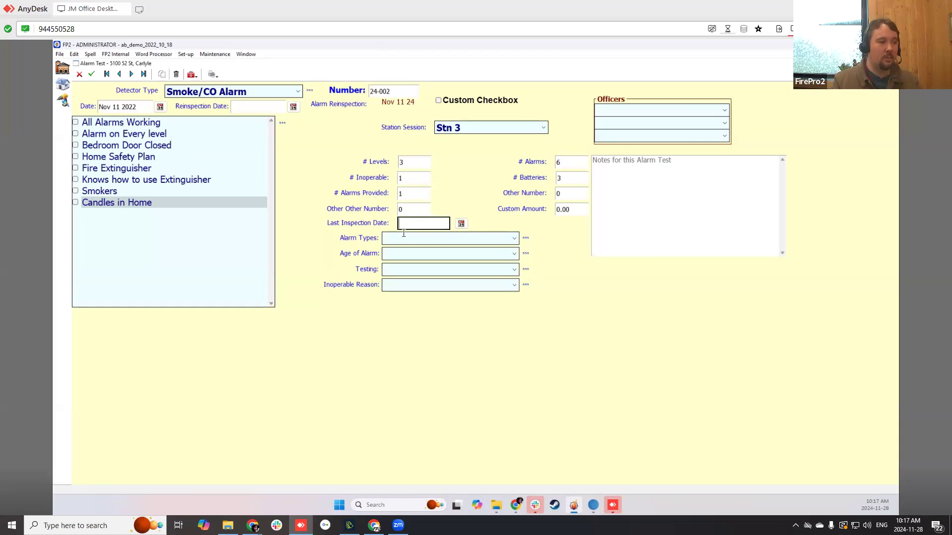
text(1 1 21)
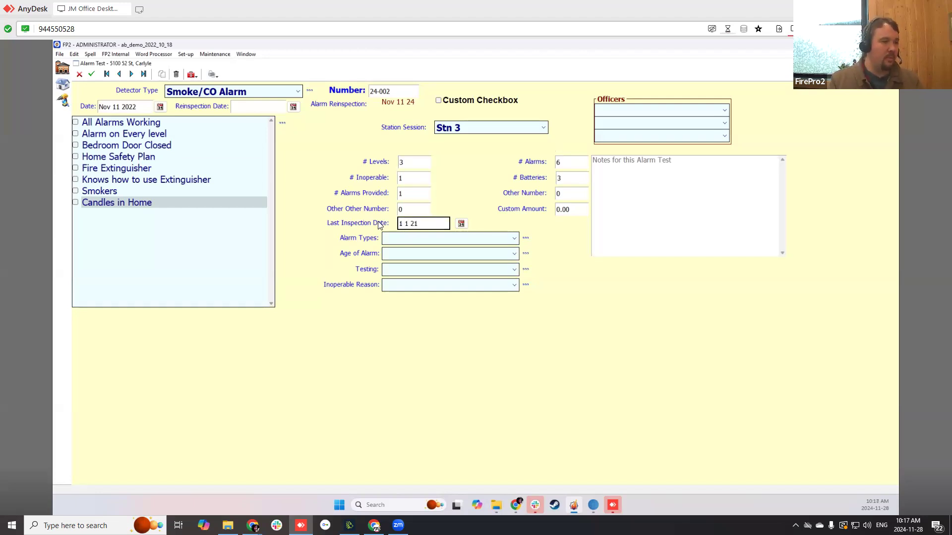
click(395, 239)
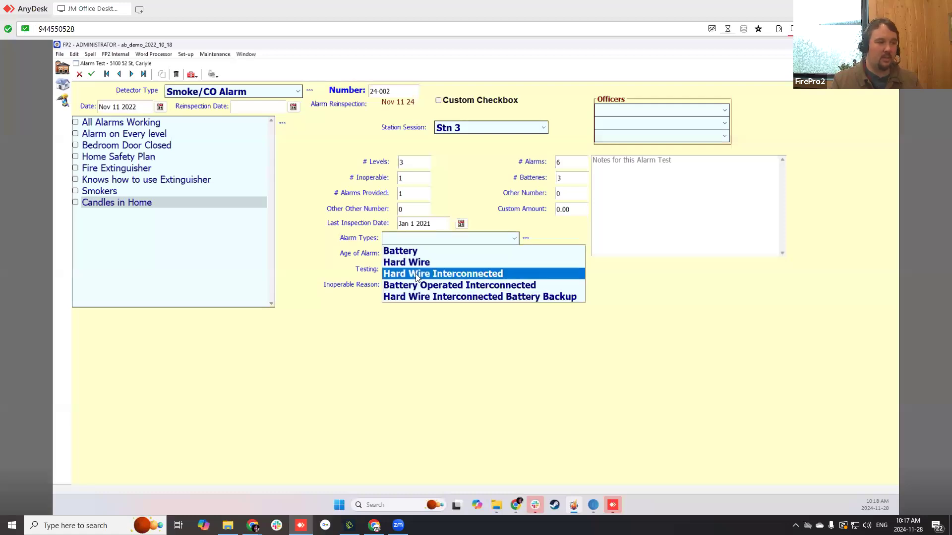
click(440, 284)
- Set the age of alarm to 1-5 Years, testing to Last Year and the inoperable reason to Battery Missing
click(409, 253)
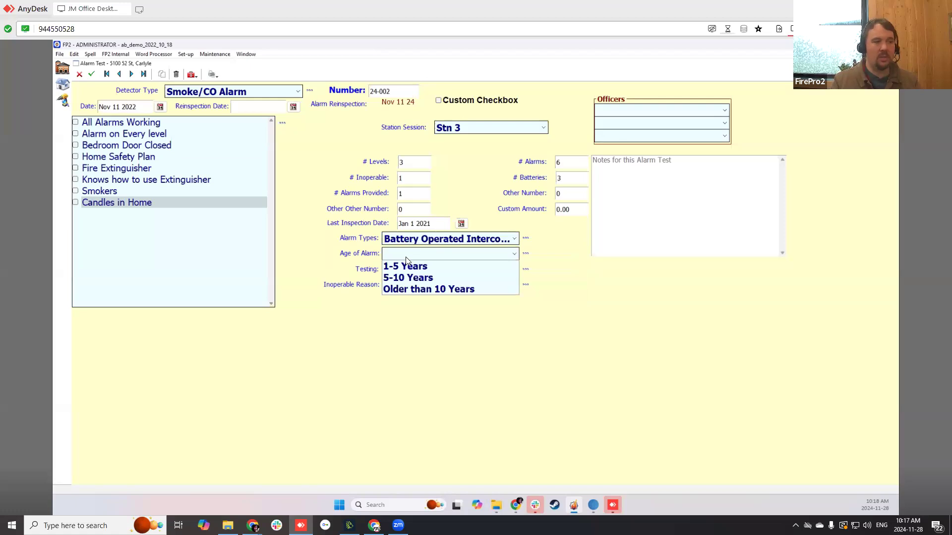
click(405, 266)
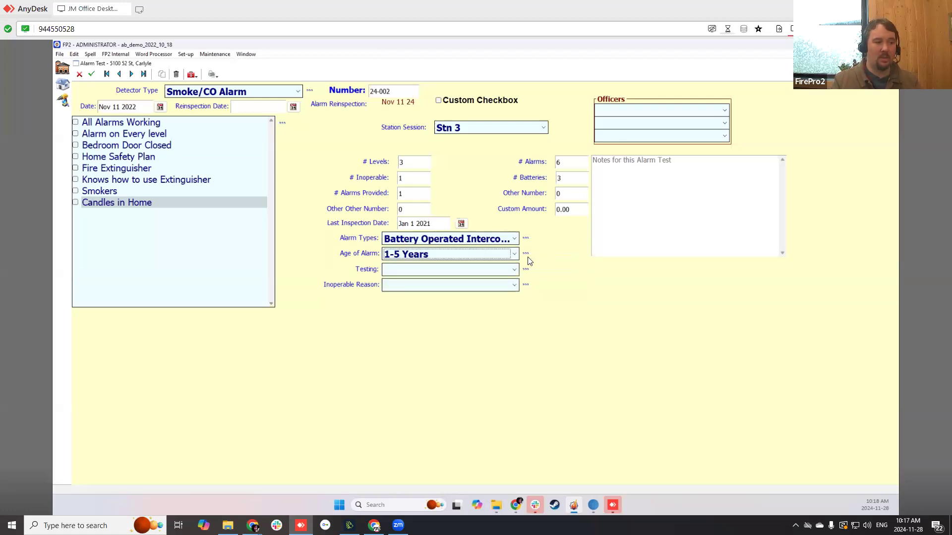
click(464, 277)
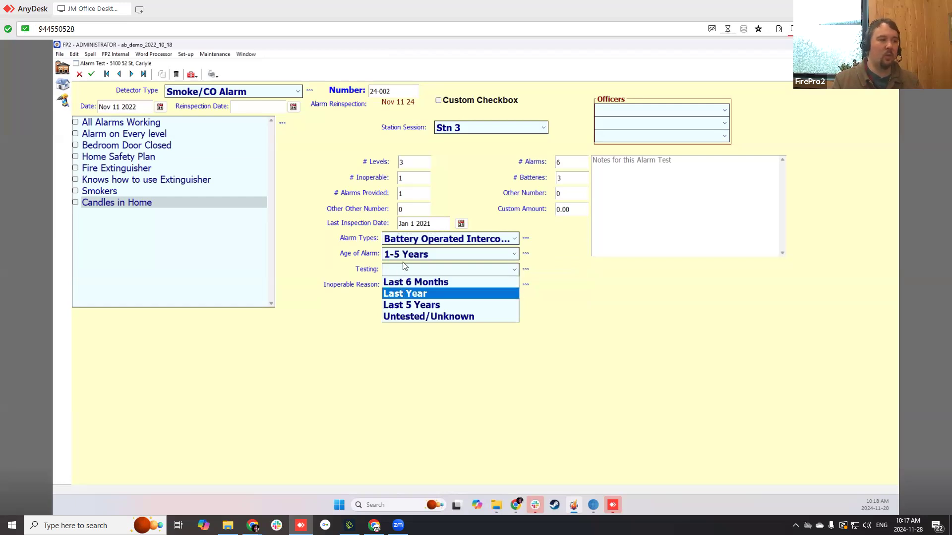
click(405, 294)
click(424, 284)
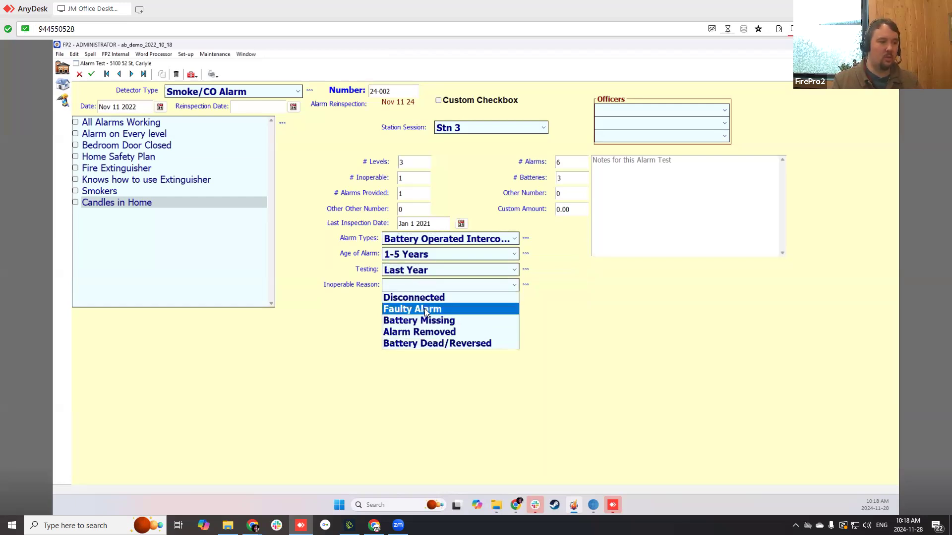
click(501, 290)
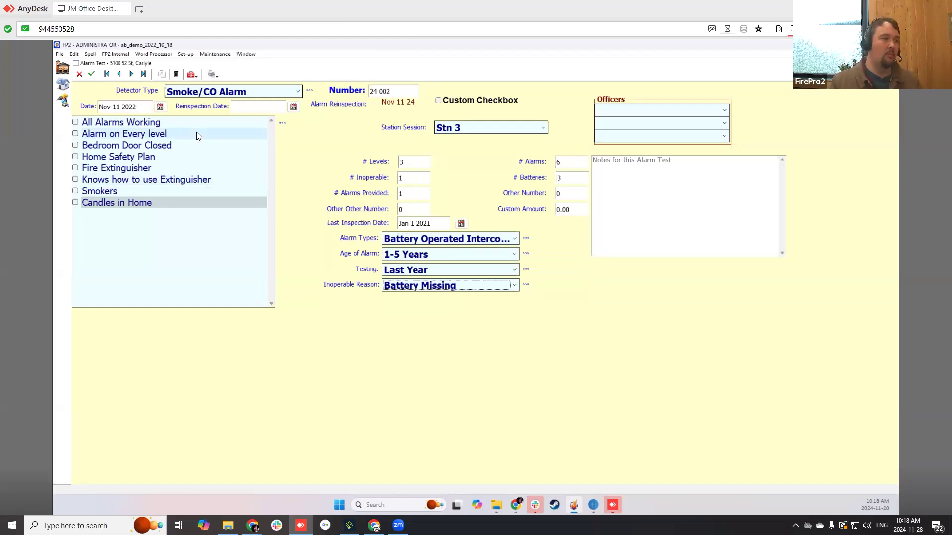
- Examine the editable entries in the Alarm Tests checkbox list and close the list
click(283, 124)
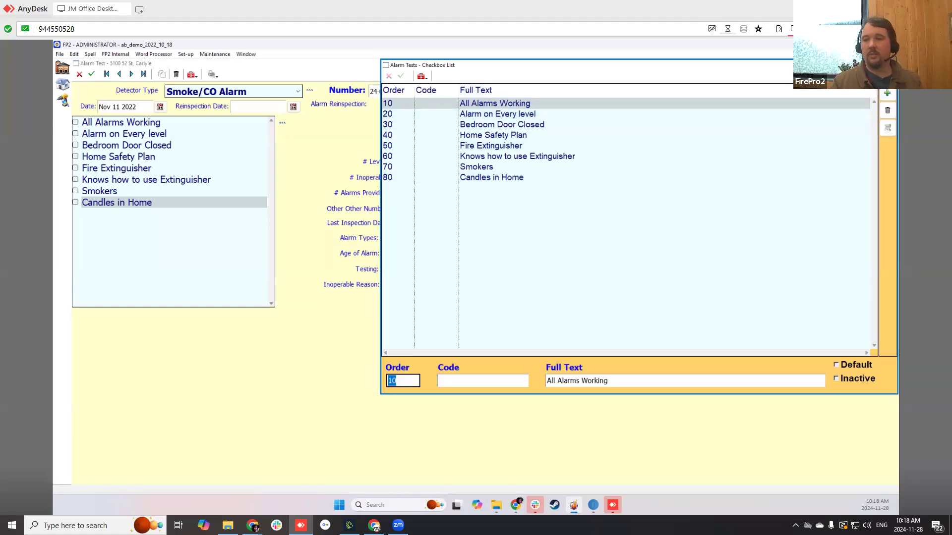
click(890, 65)
- Tick Alarm on Every level, Bedroom Door Closed, Home Safety Plan, Fire Extinguisher, Knows how to use Extinguisher and Candles in Home, and save the record
click(76, 158)
click(76, 134)
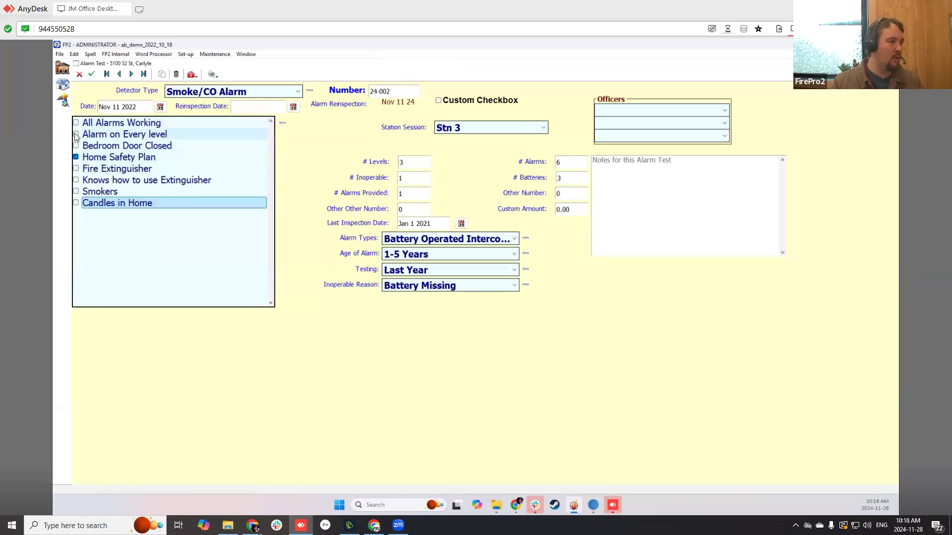
click(76, 146)
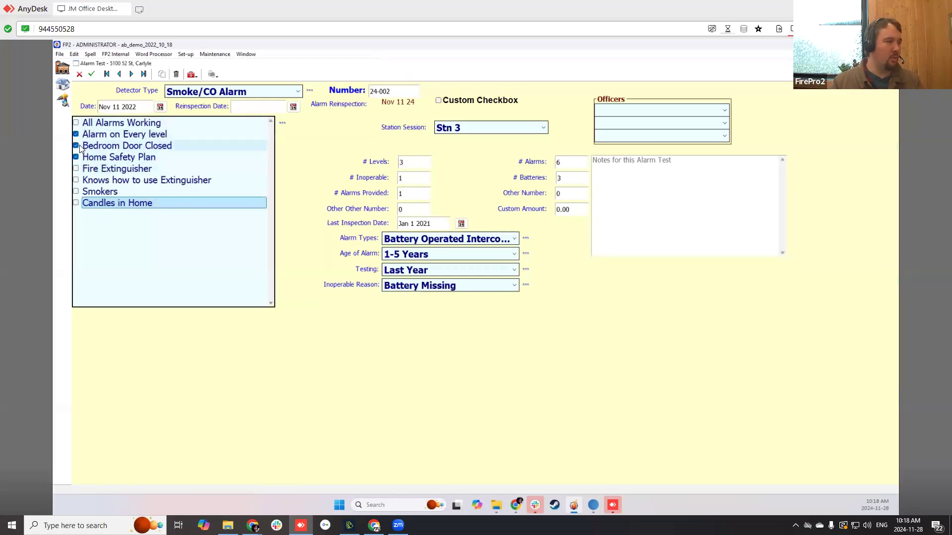
click(76, 180)
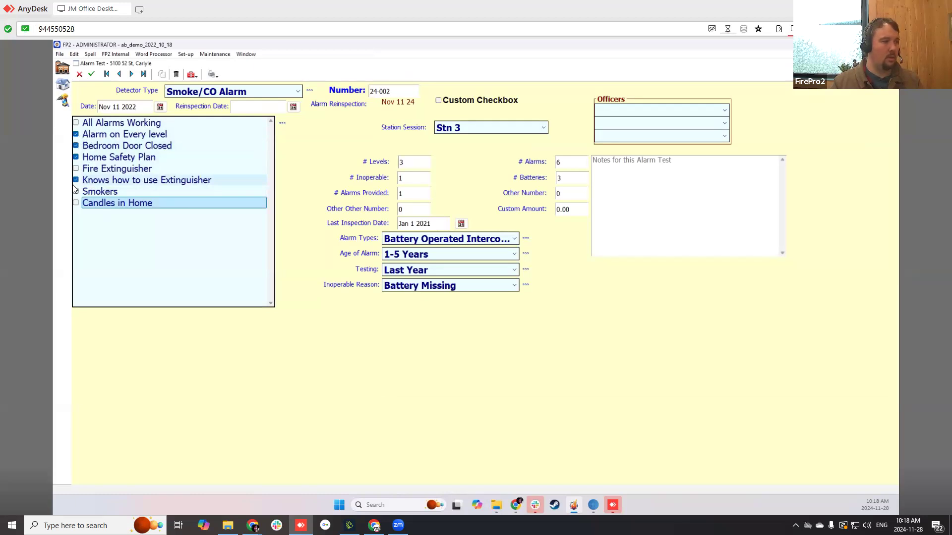
click(76, 168)
click(76, 203)
click(91, 73)
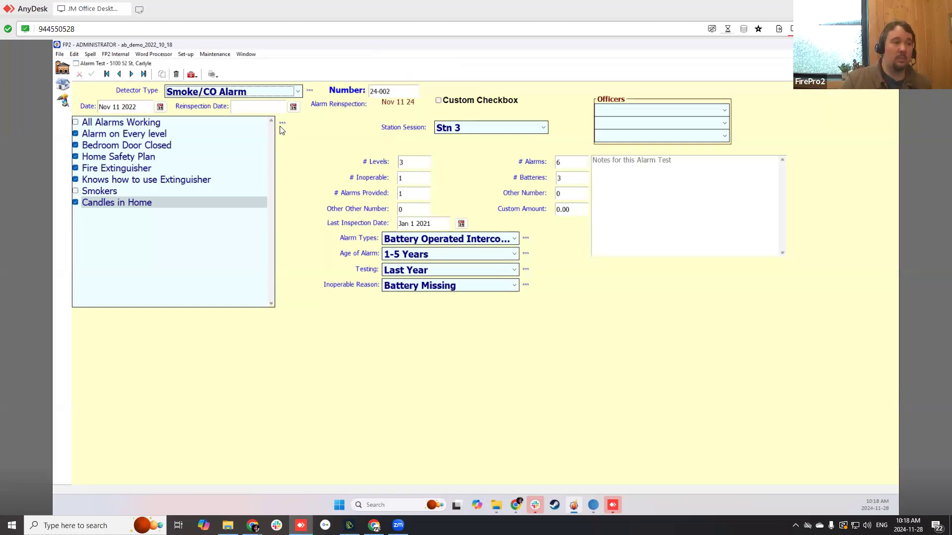
- Assign the first listed officer to the alarm test, then save and close the record
click(627, 111)
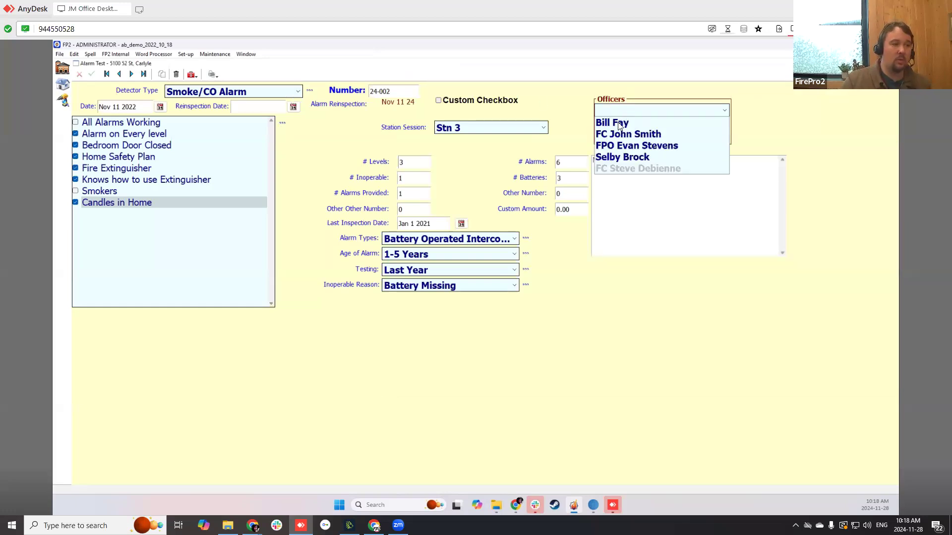
click(92, 74)
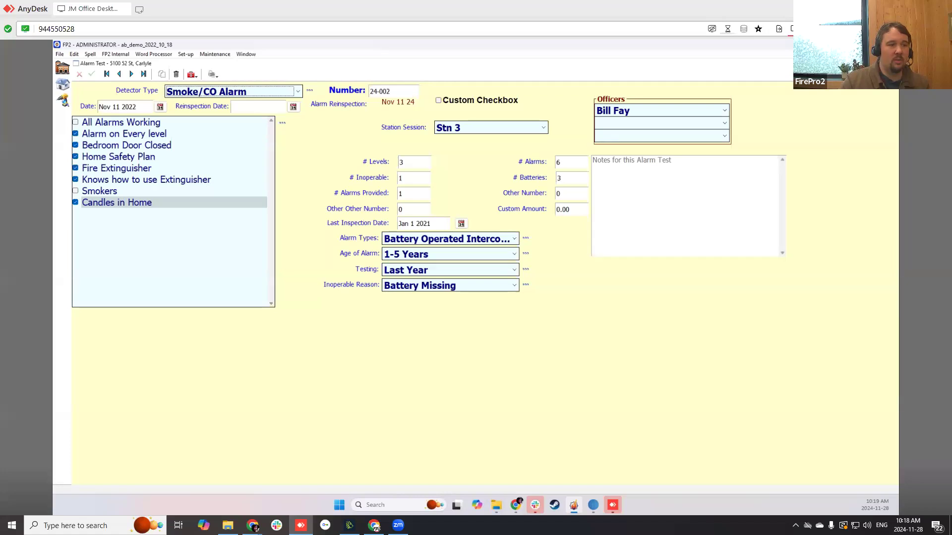
click(891, 63)
- Maximize the Alarm Tests list and search for alarm tests with the date range set to All Dates
click(472, 106)
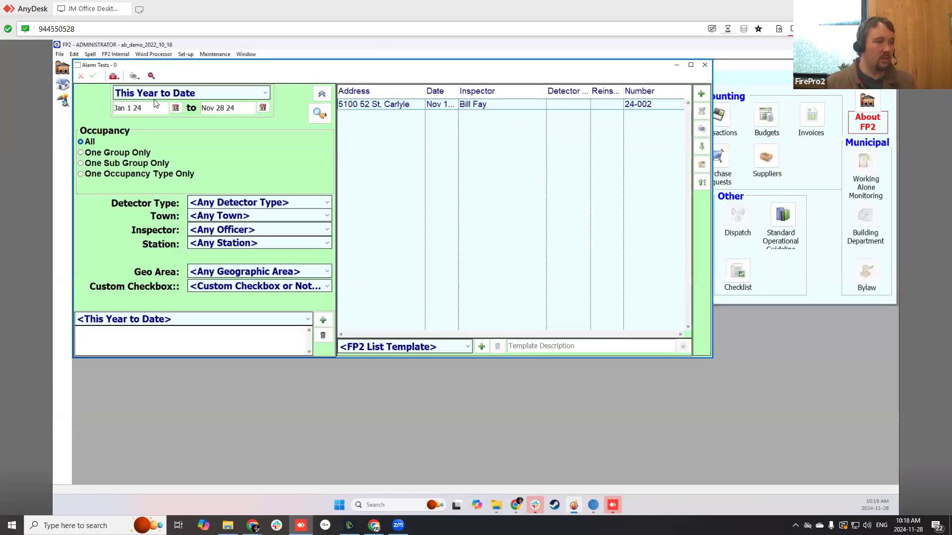
drag(254, 66, 258, 64)
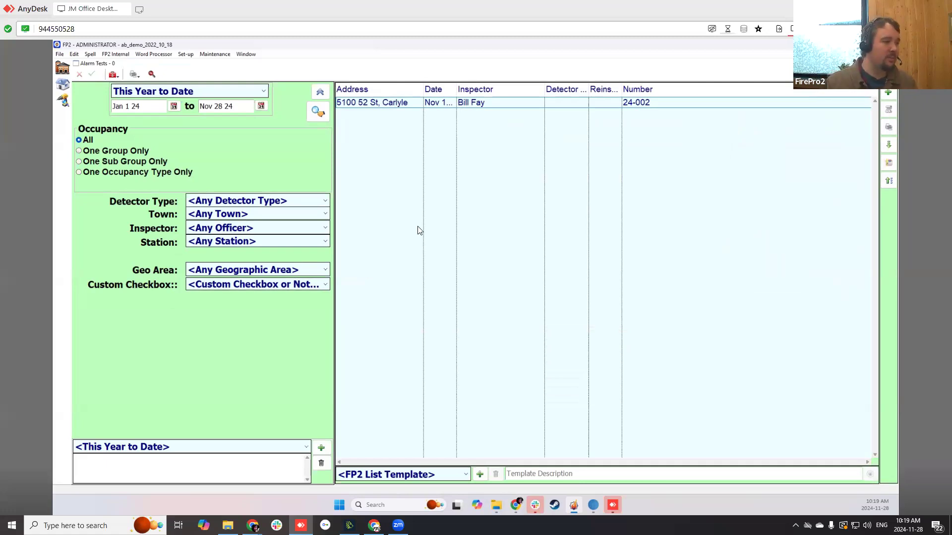
click(168, 95)
scroll(176, 298, down, 3)
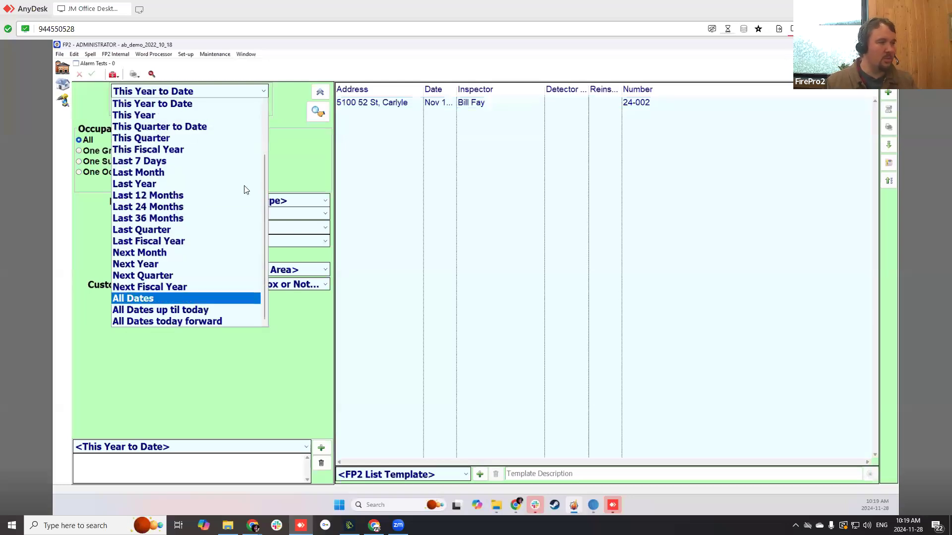
click(176, 299)
click(318, 112)
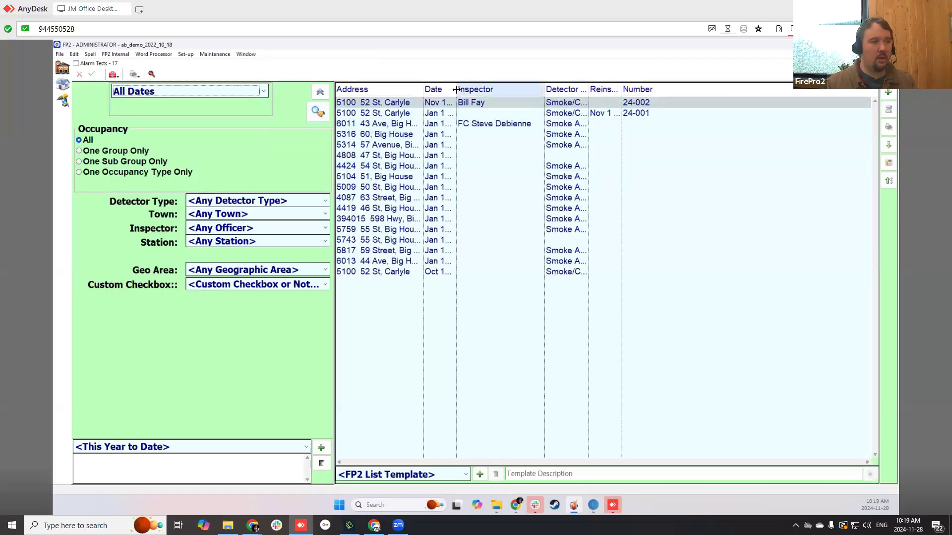
- Widen the Date, Reinspection Date and Number columns of the alarm test list and add the Custom Checkbox column
double_click(457, 91)
drag(620, 90, 717, 90)
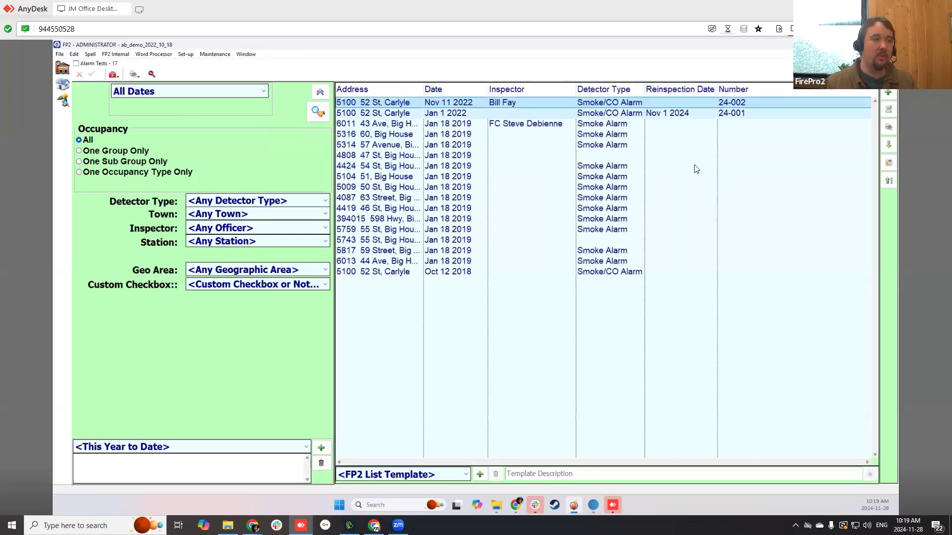
right_click(670, 90)
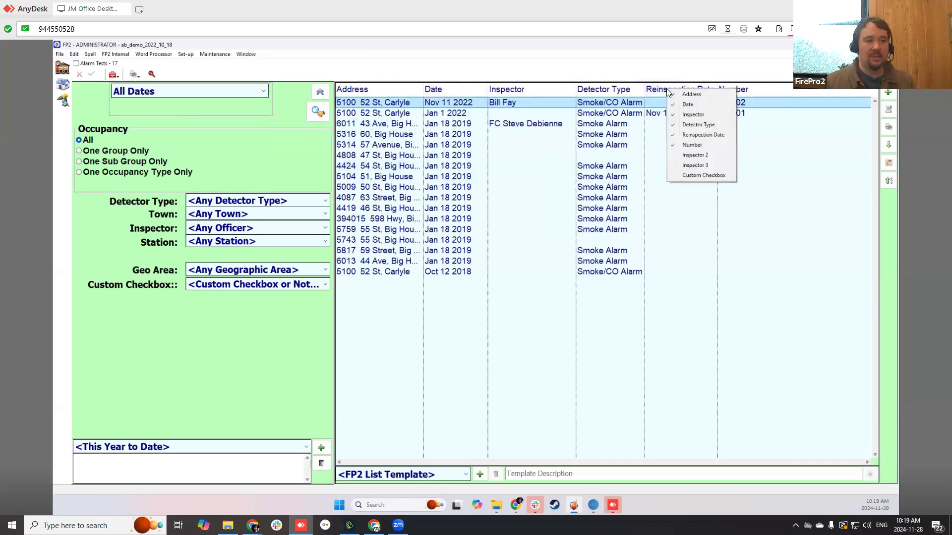
click(697, 176)
drag(751, 88, 791, 89)
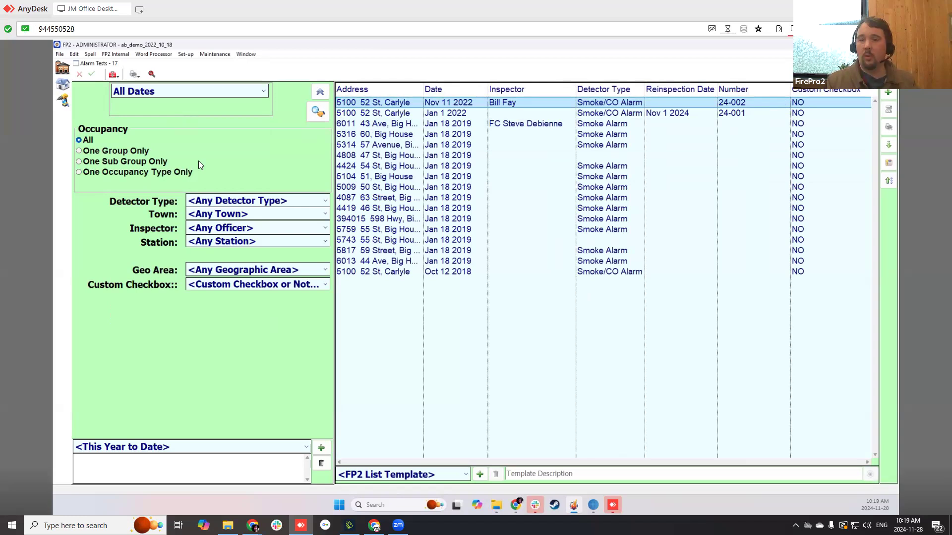
- Look at the occupancy filters One Group Only, One Sub Group Only and One Occupancy Type Only, then return to All
click(94, 153)
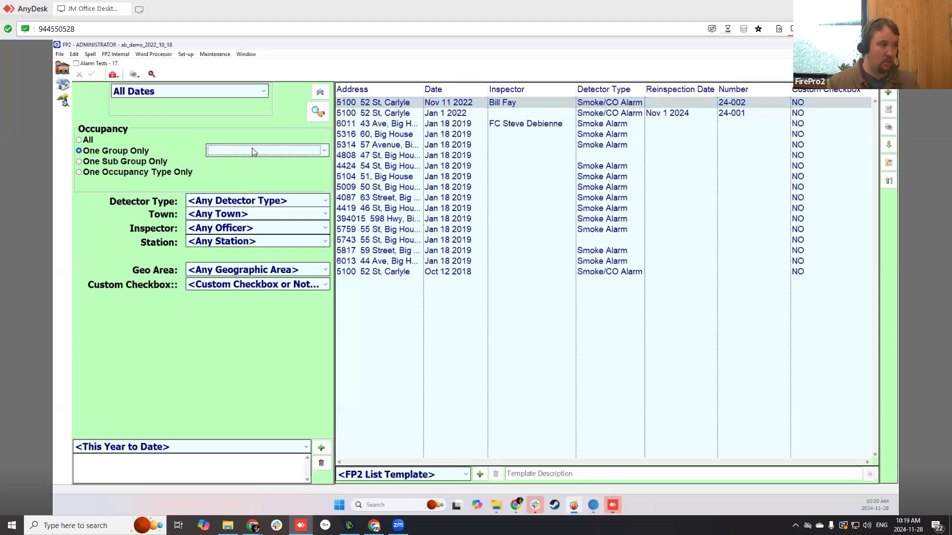
click(200, 151)
click(106, 162)
click(234, 164)
click(133, 172)
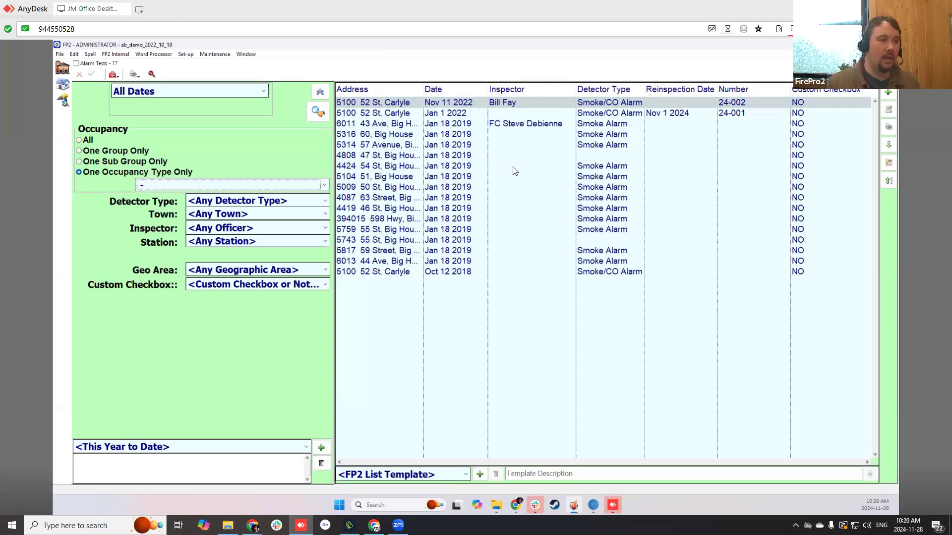
click(86, 141)
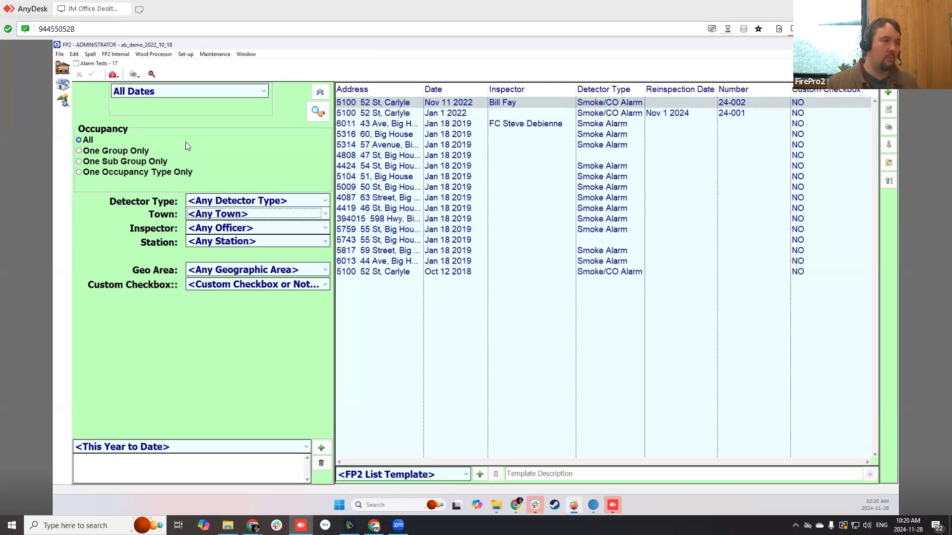
- Review the choices of the Detector Type and Town filters without changing either one
click(261, 201)
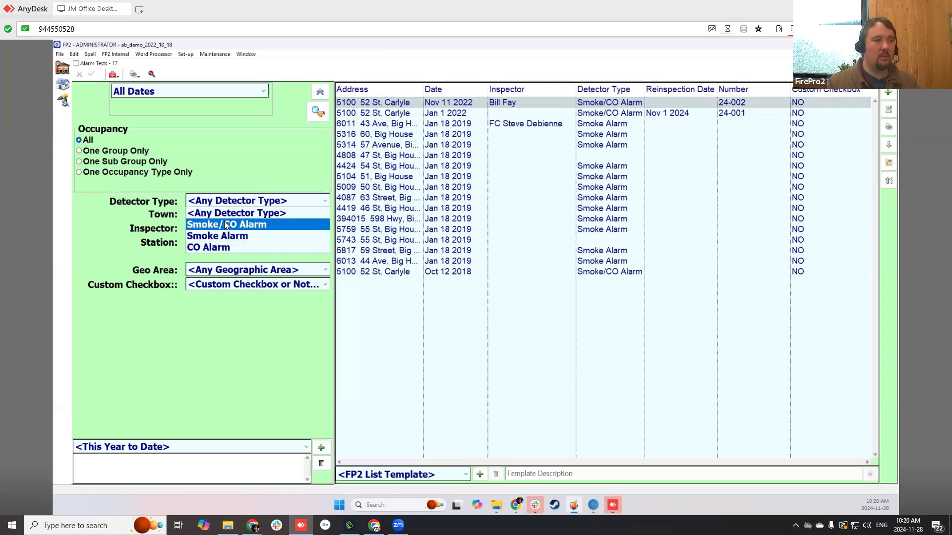
click(285, 150)
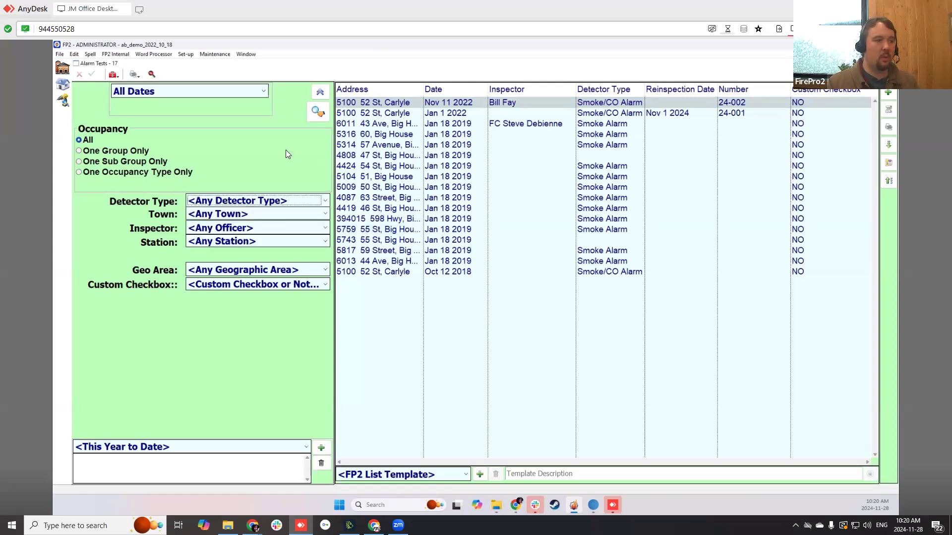
click(204, 216)
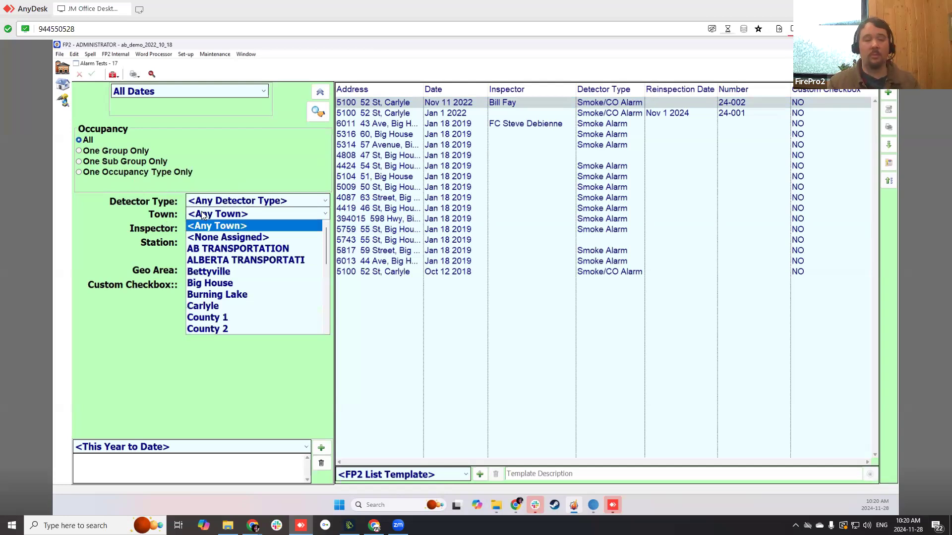
click(203, 215)
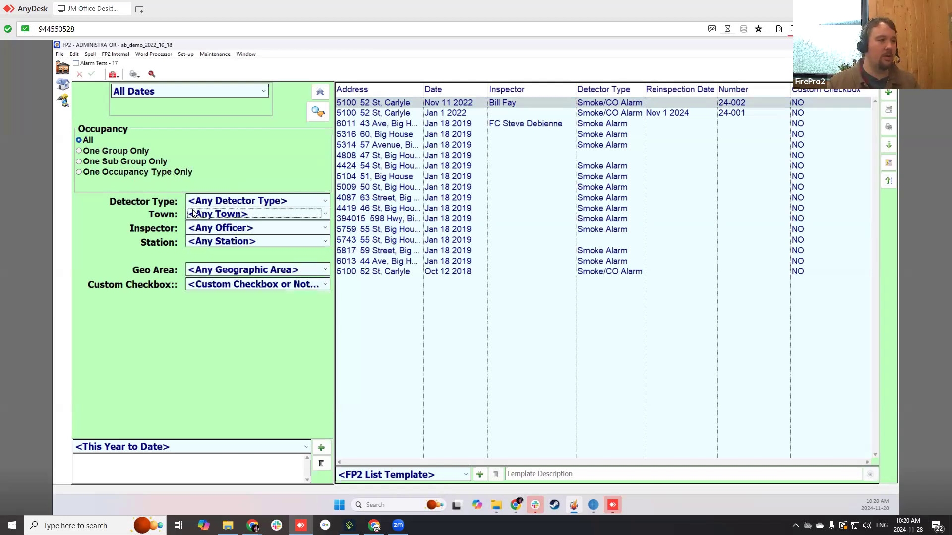
- Filter the alarm tests by the geographic area Village of Caroline and run the search
click(247, 271)
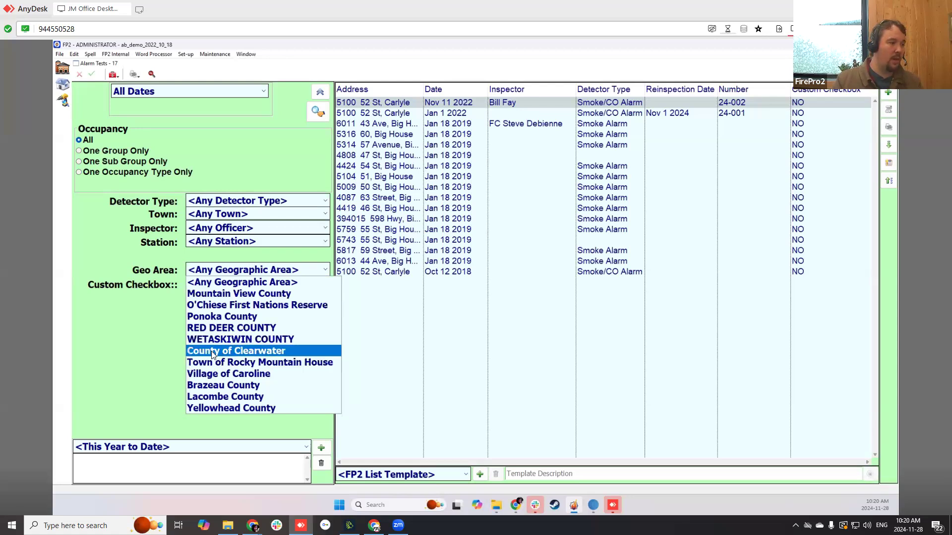
click(246, 375)
click(318, 112)
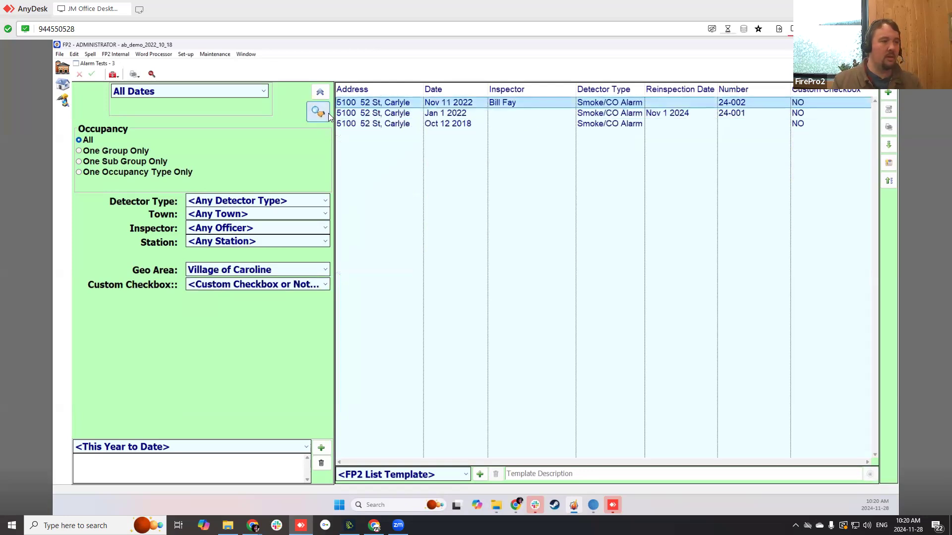
- Reset the geographic area to any, keep the Custom Checkbox or Not Custom Checkbox option, and rerun the alarm test search
click(219, 274)
click(212, 284)
click(215, 284)
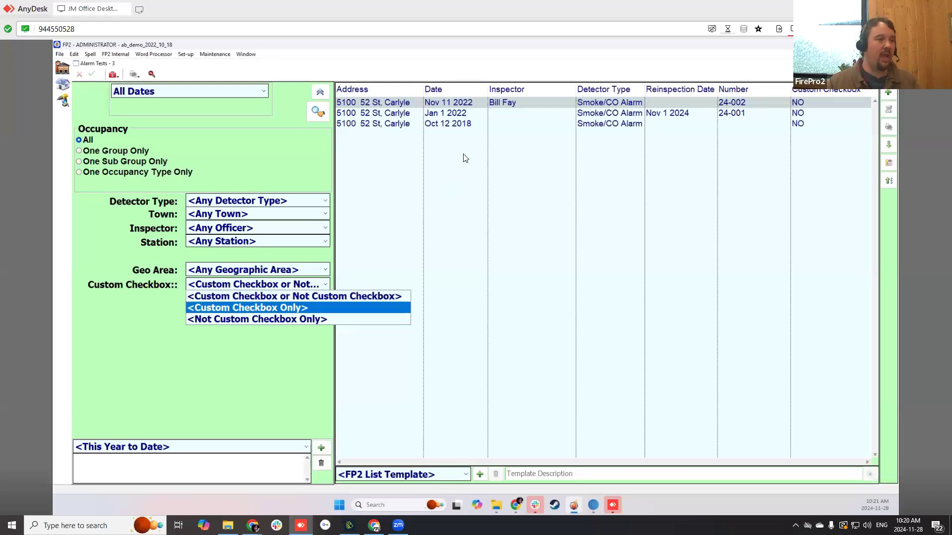
click(213, 299)
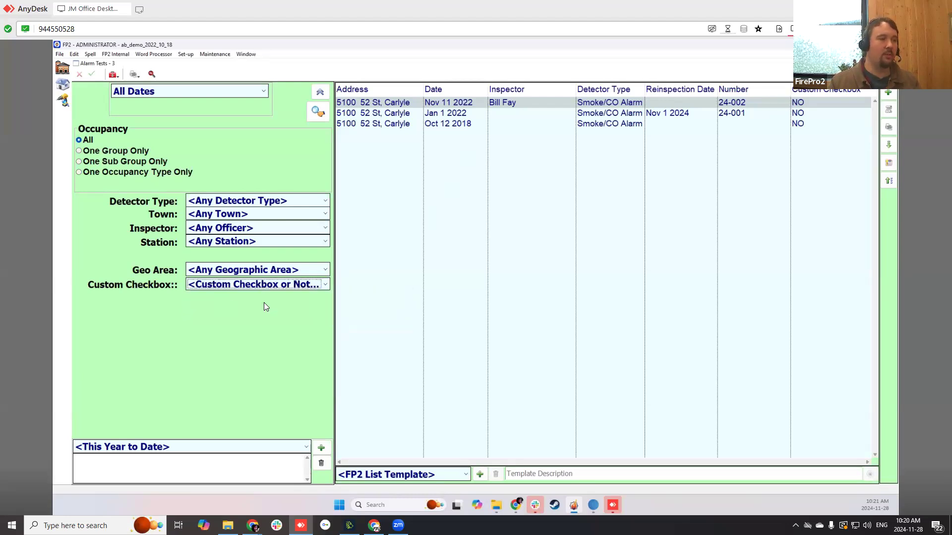
click(318, 111)
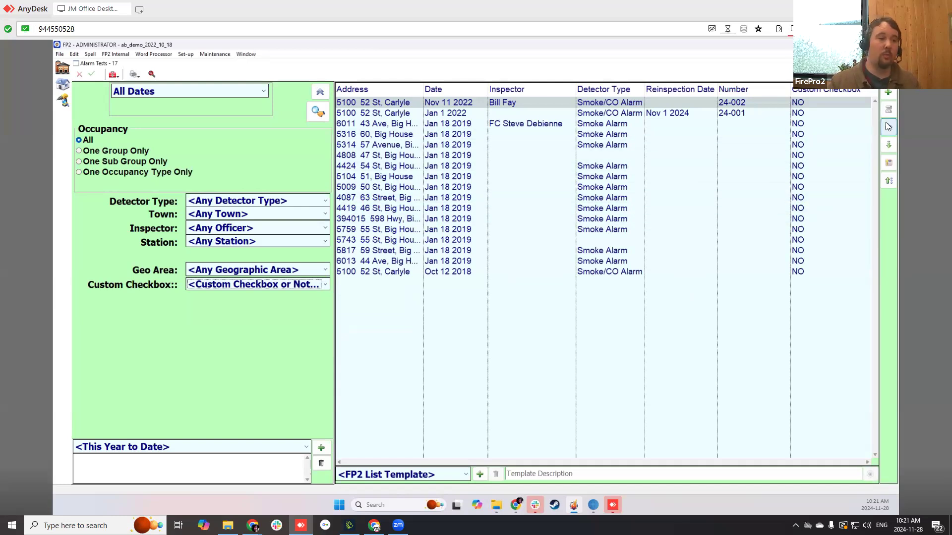
- Generate a map of all alarm tests in the list with the View option
click(889, 165)
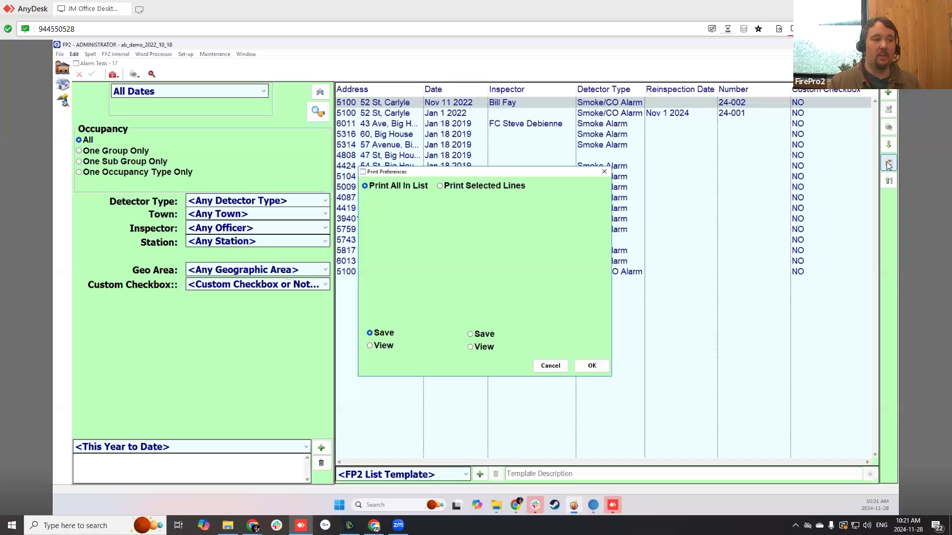
click(372, 347)
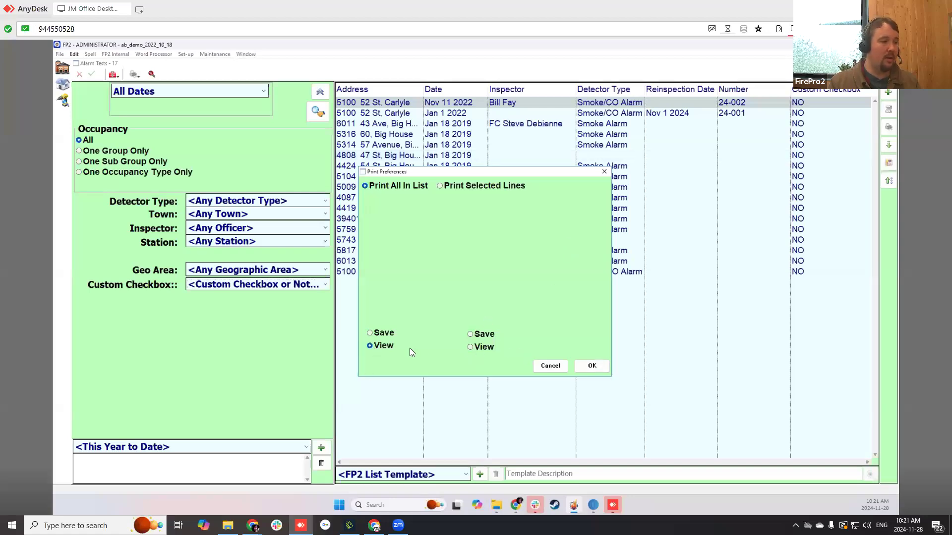
click(583, 367)
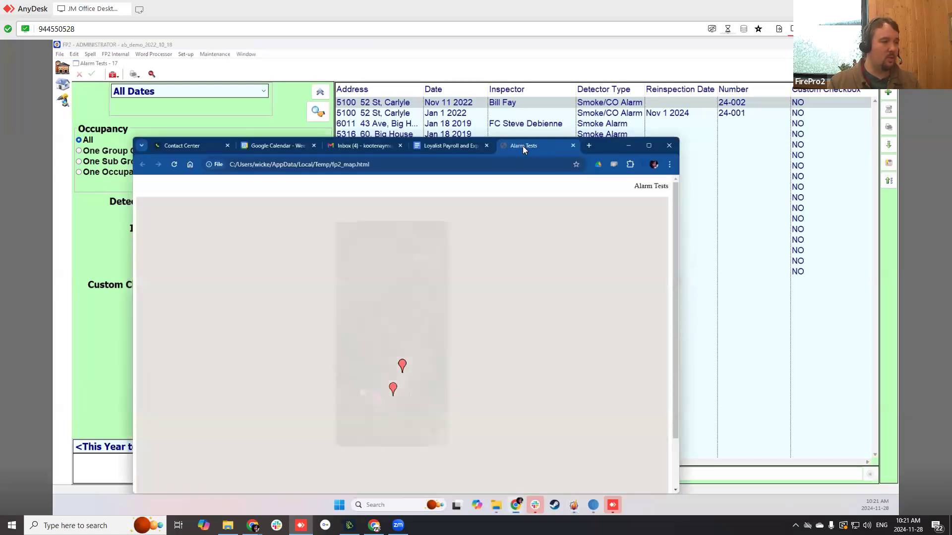
- Enlarge the browser window to examine the alarm test map, close the map page and return to the FP2 alarm test list
drag(597, 147, 595, 81)
click(647, 80)
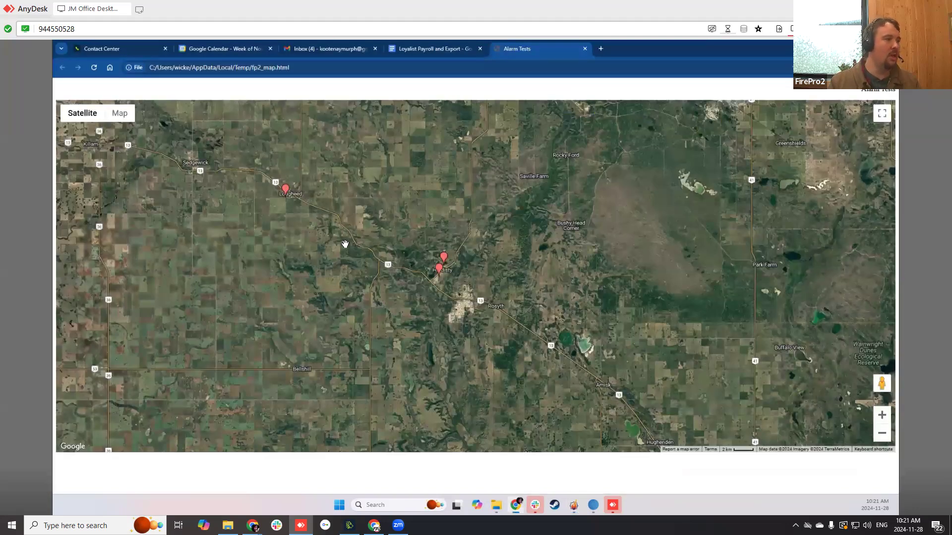
click(585, 49)
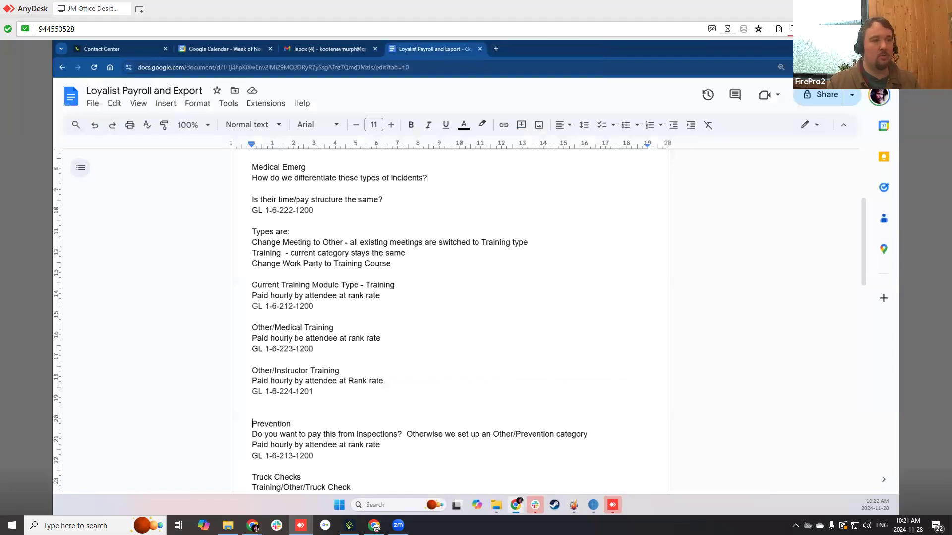
click(848, 48)
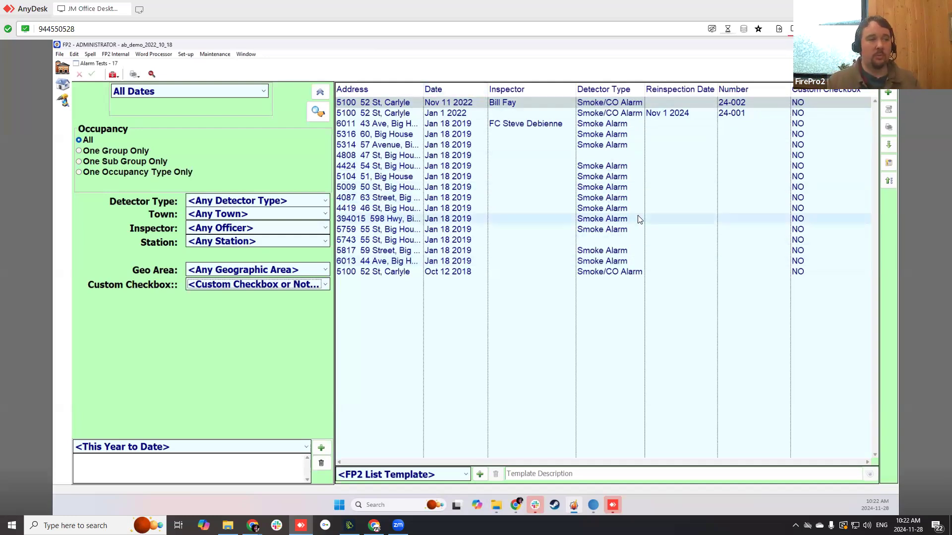
click(885, 131)
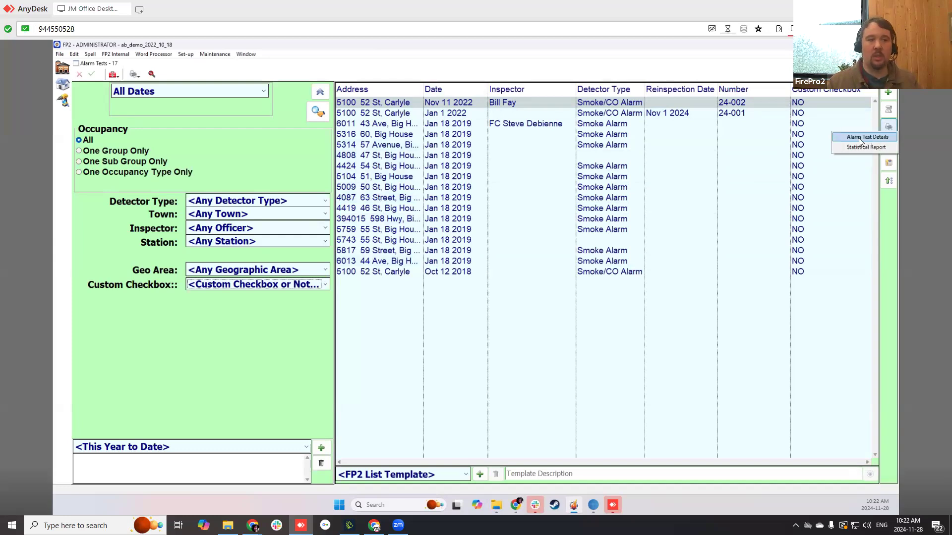
click(858, 138)
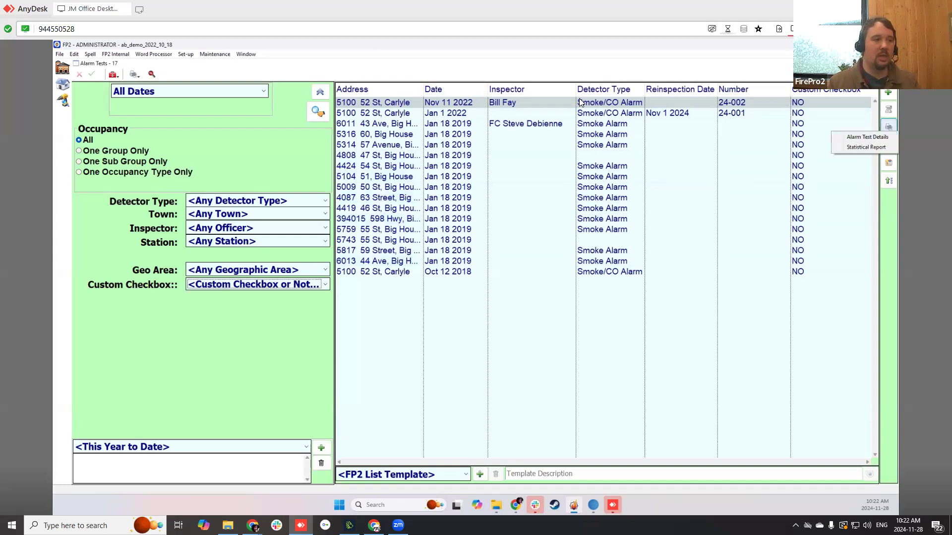
click(318, 76)
click(598, 366)
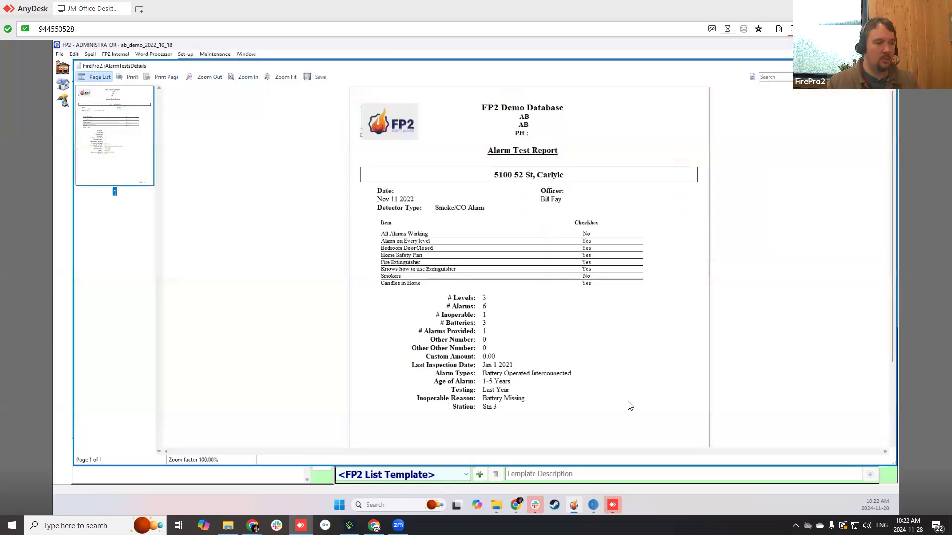
- Read through the alarm test details report, then close the report and the alarm test record
scroll(646, 400, down, 2)
scroll(646, 400, up, 2)
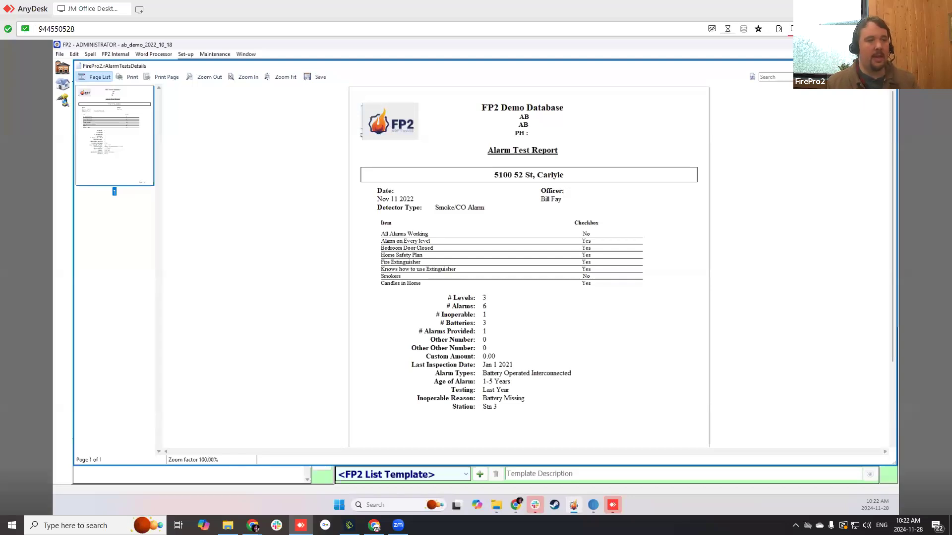
click(890, 65)
click(890, 65)
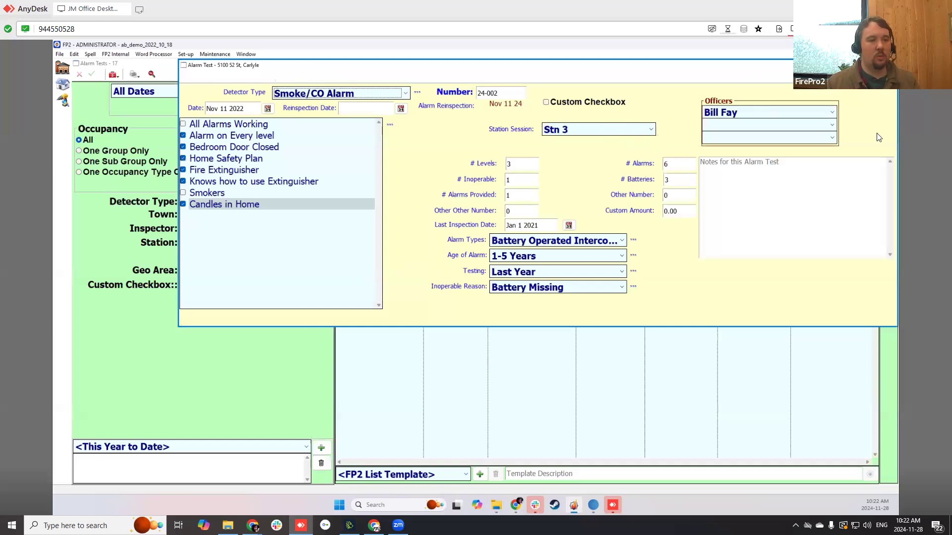
- Generate the Statistical Report for the alarm test list
click(888, 126)
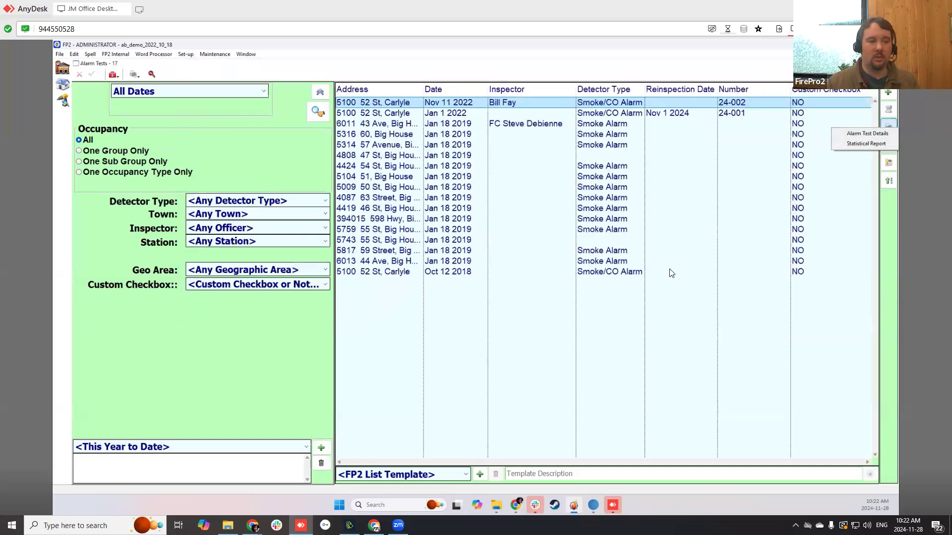
click(851, 142)
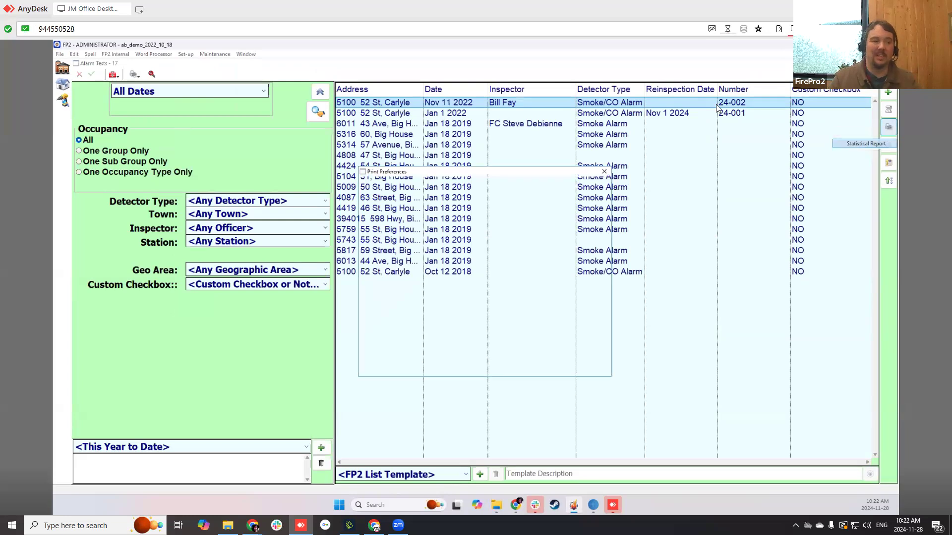
click(597, 368)
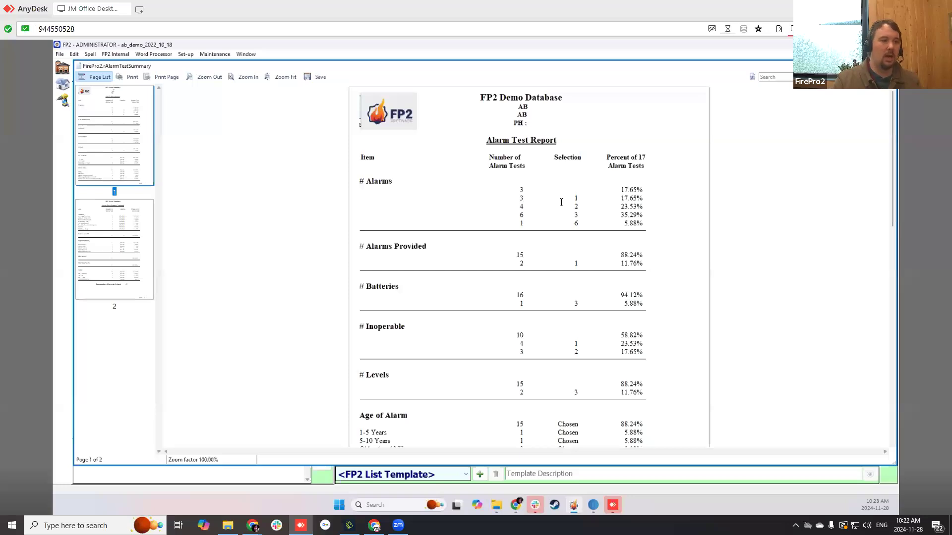
- Examine the first page of the Alarm Test Report, from the alarm counts through the Age of Alarm and Alarm Types sections
click(580, 188)
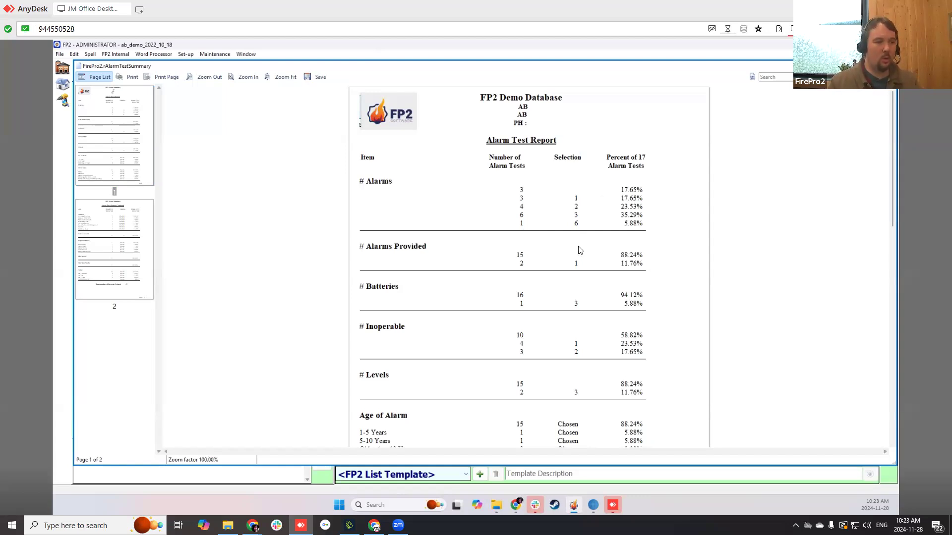
scroll(579, 253, down, 1)
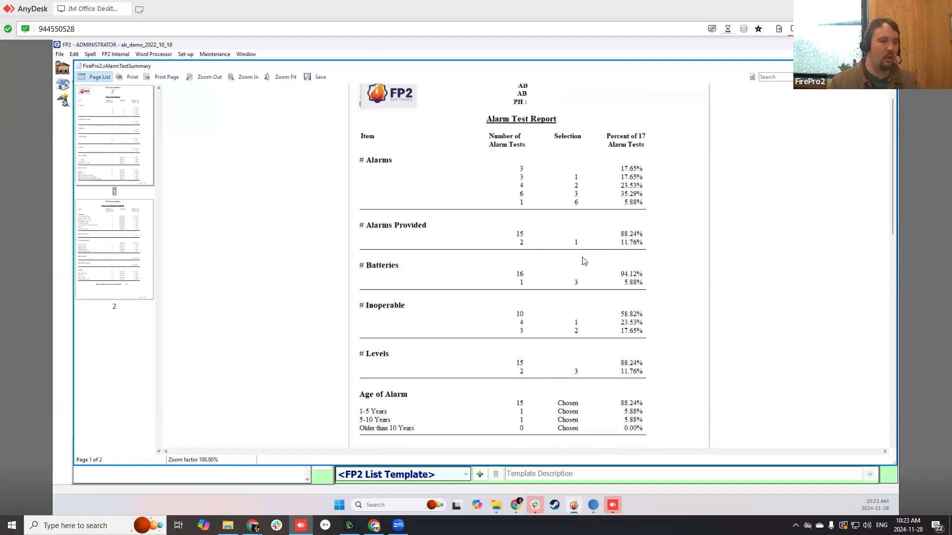
scroll(585, 260, down, 2)
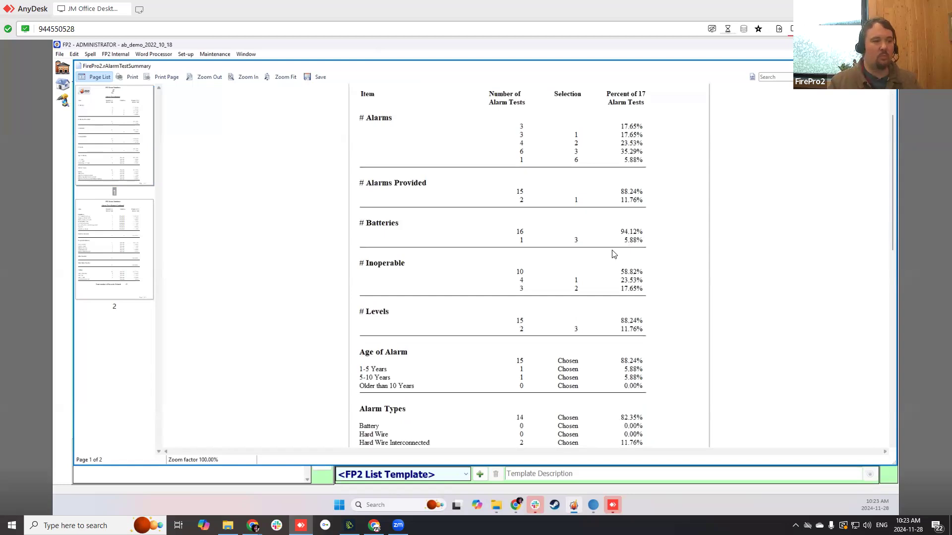
scroll(615, 268, down, 2)
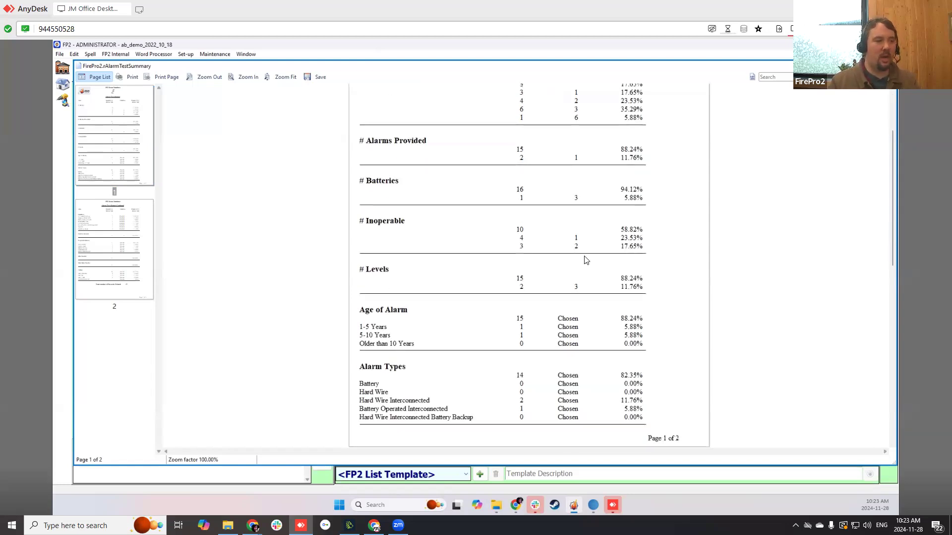
scroll(585, 260, down, 2)
scroll(586, 259, down, 3)
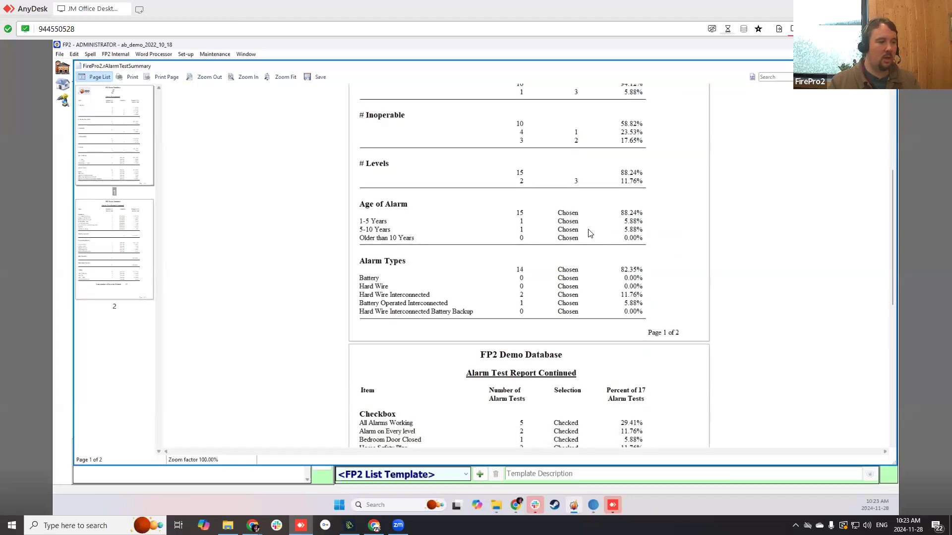
scroll(590, 241, down, 1)
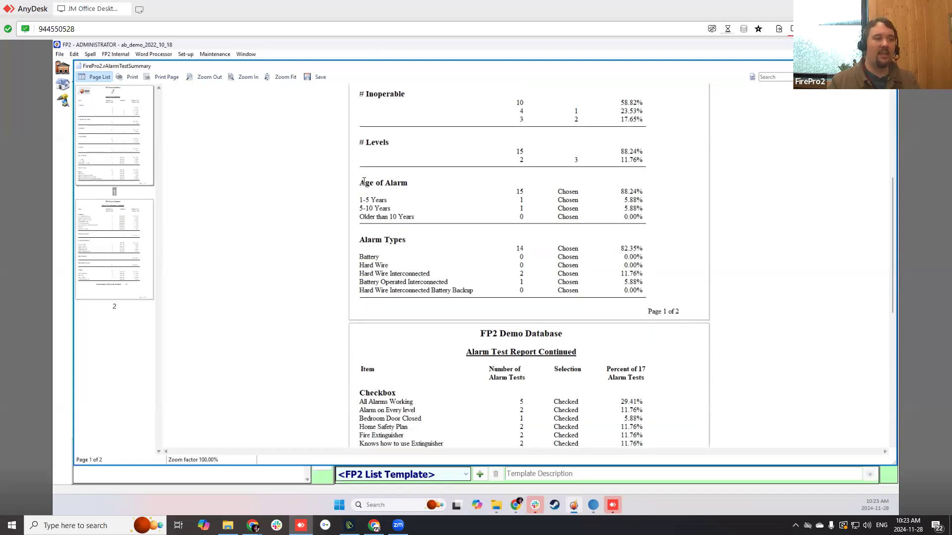
double_click(403, 187)
click(413, 187)
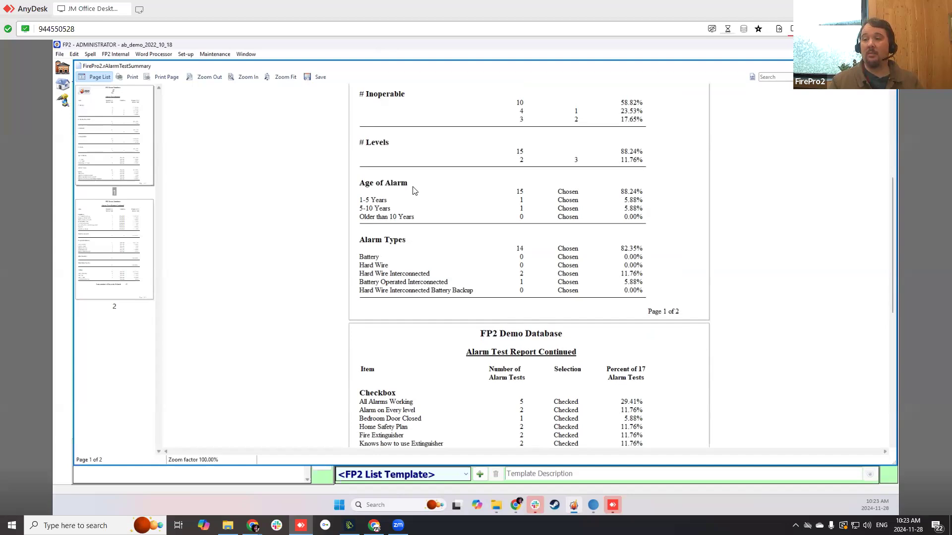
scroll(503, 240, down, 2)
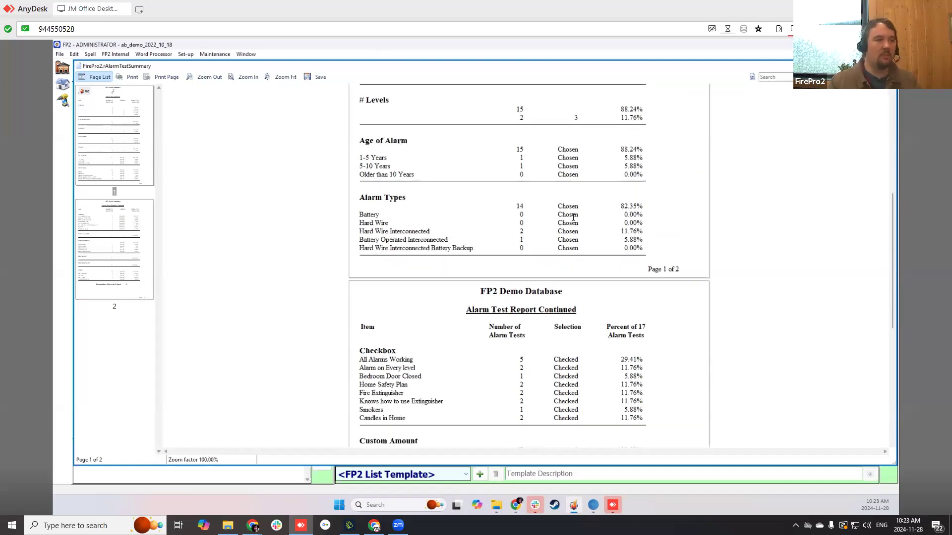
- Review the report's second page, from the Checkbox section to the Testing section, then close the report
scroll(511, 247, down, 4)
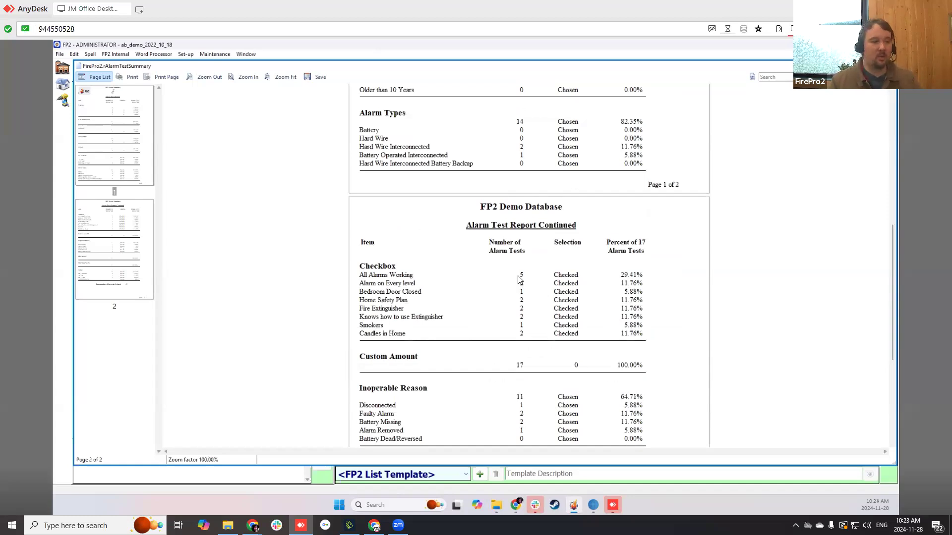
drag(650, 276, 614, 278)
click(615, 279)
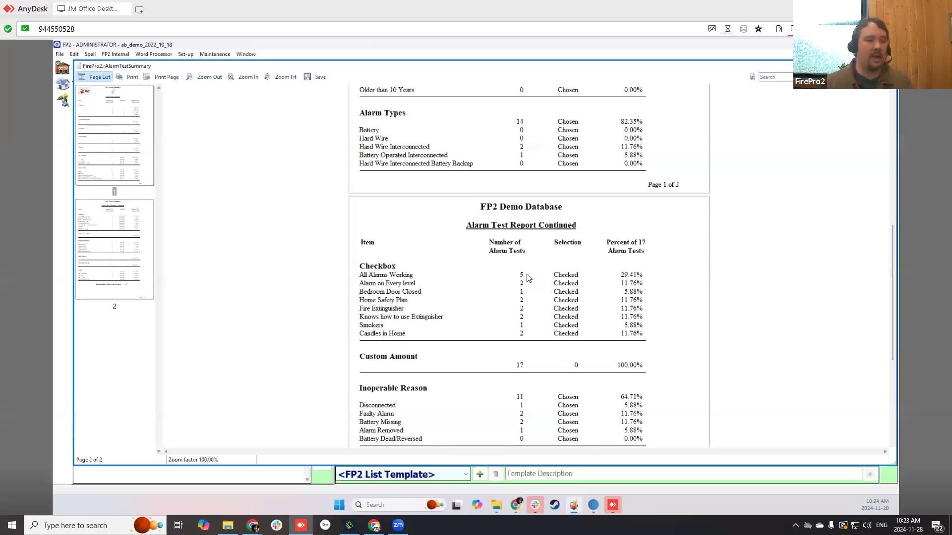
scroll(535, 297, down, 1)
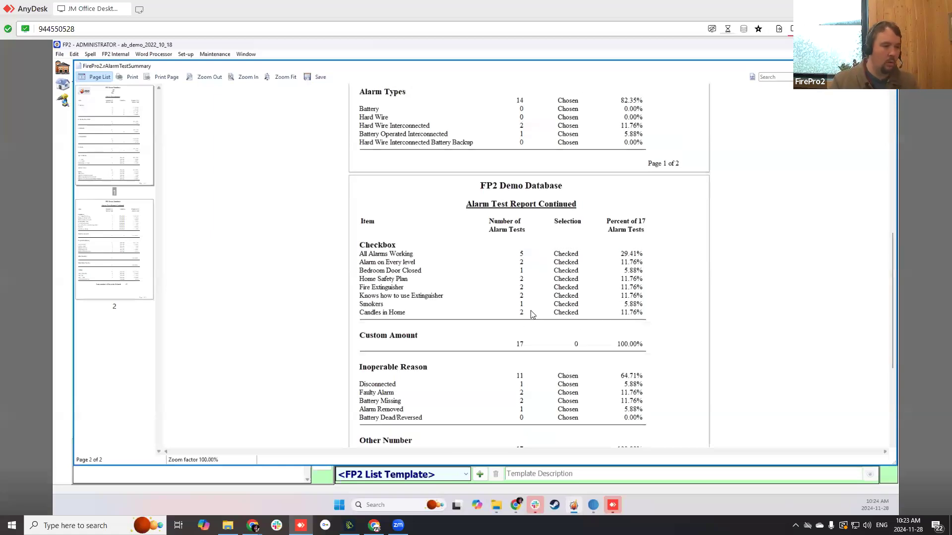
drag(619, 311, 640, 311)
click(642, 311)
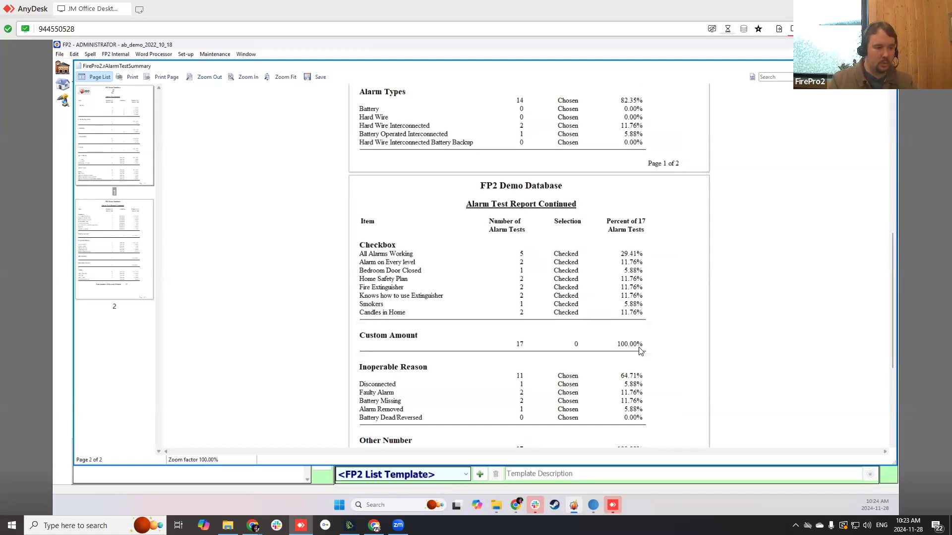
scroll(640, 346, down, 2)
scroll(638, 343, down, 1)
scroll(638, 342, down, 6)
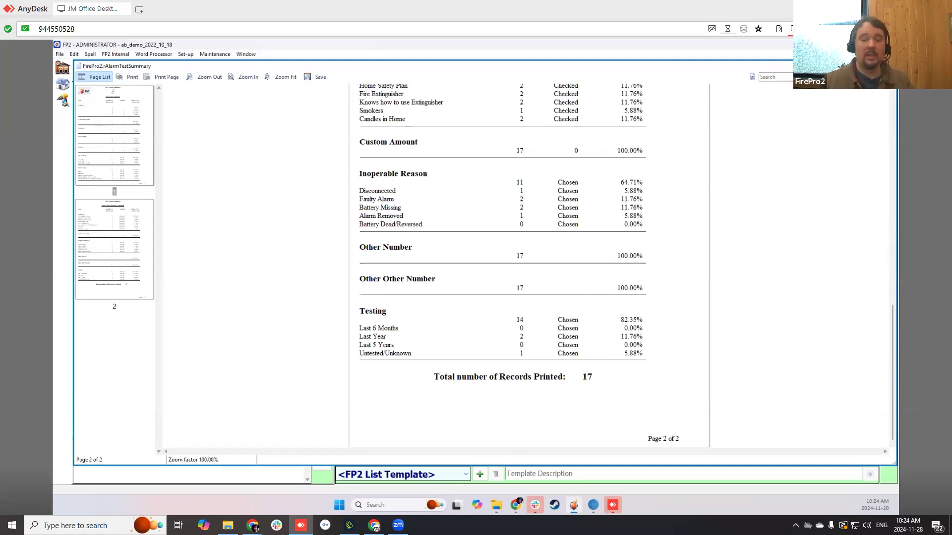
click(890, 65)
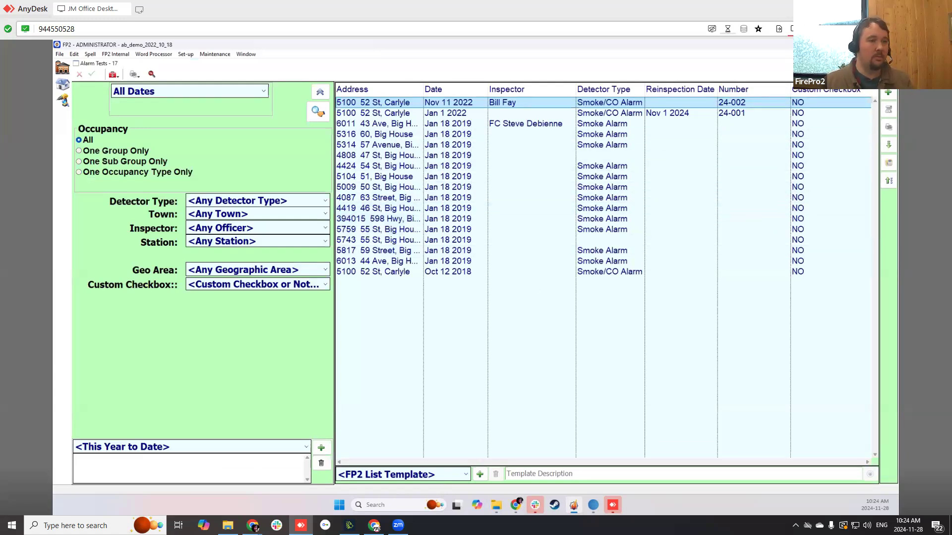
- Close the alarm test list, open the Properties list and load the <All> saved search
key(Escape)
click(517, 119)
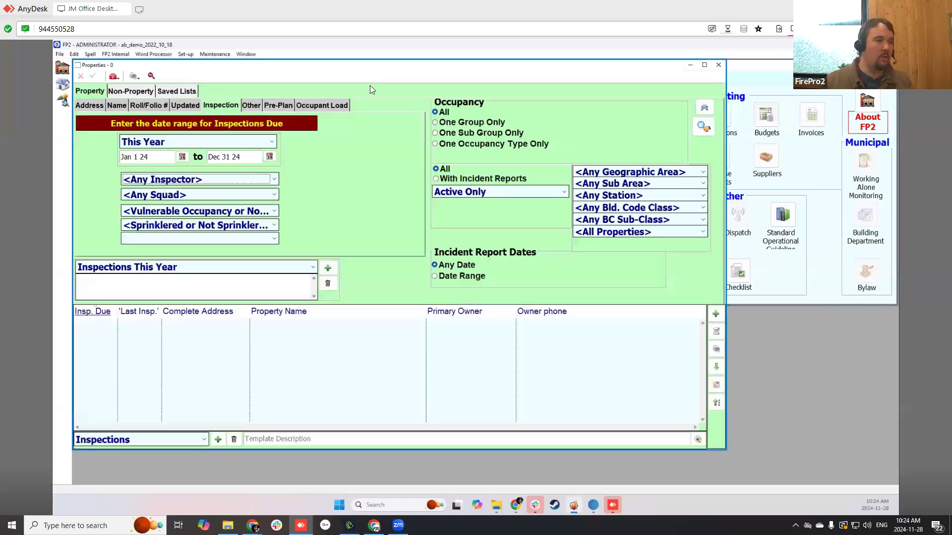
click(144, 269)
click(138, 276)
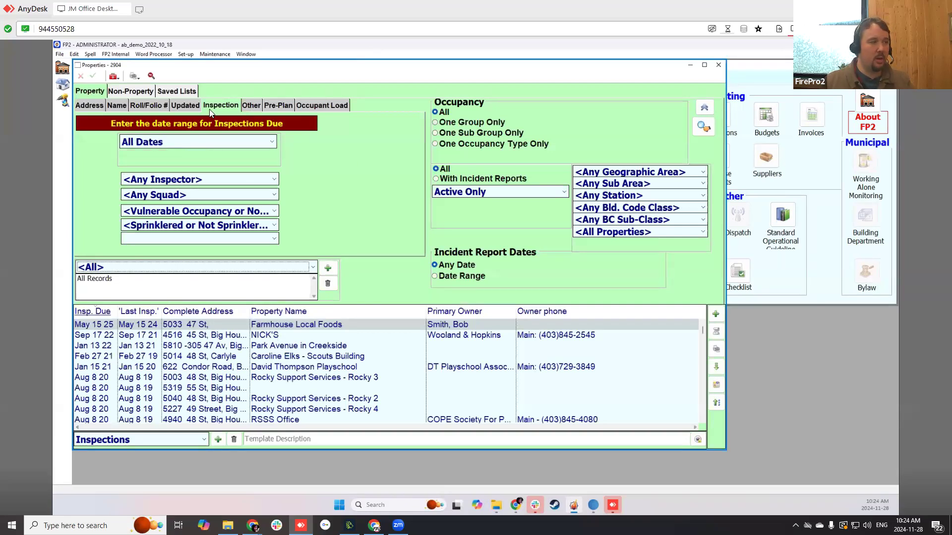
- Filter the properties to Need Alarm Test Inspection, with no alarm test in the Last 36 Months
click(256, 106)
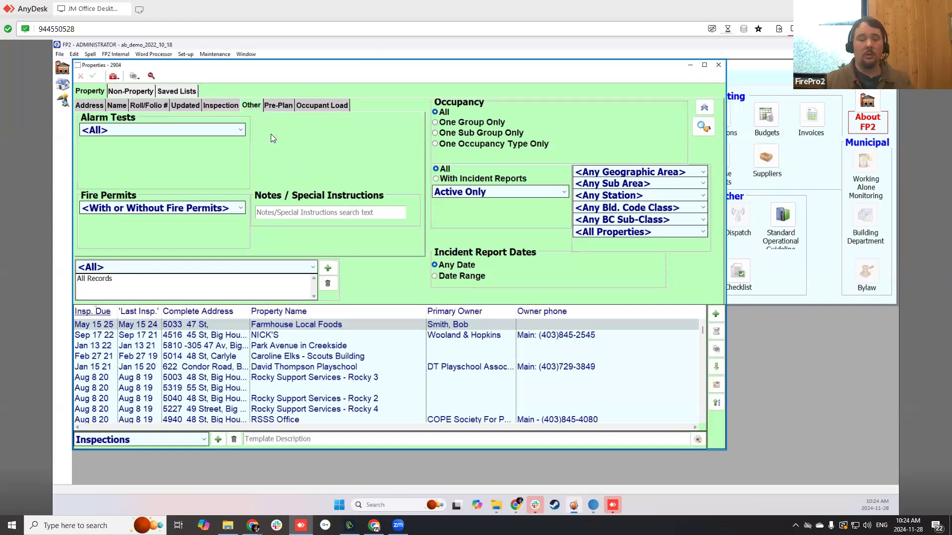
click(154, 132)
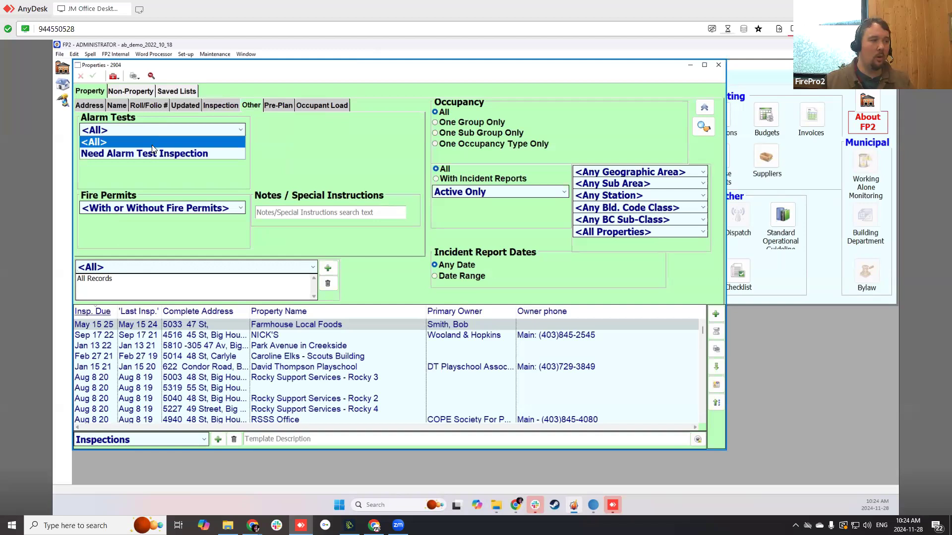
click(150, 154)
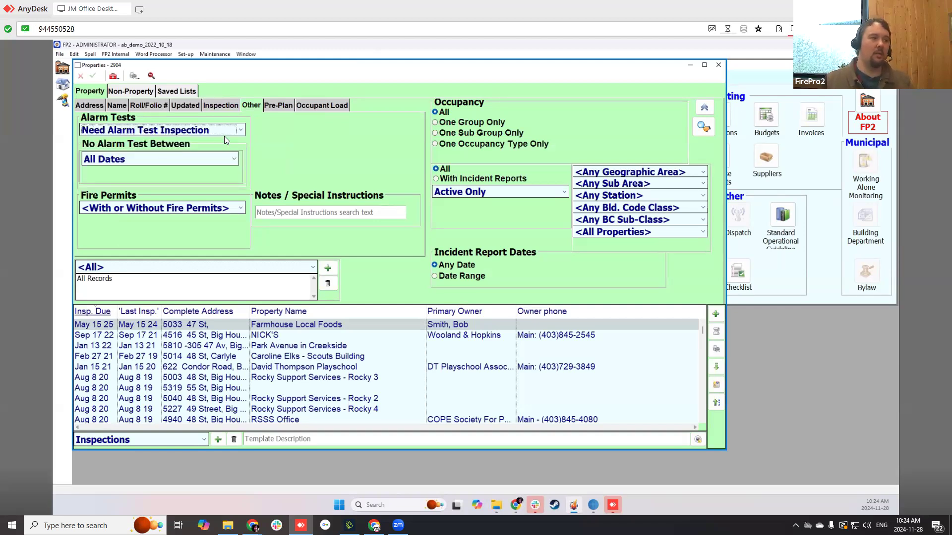
click(152, 160)
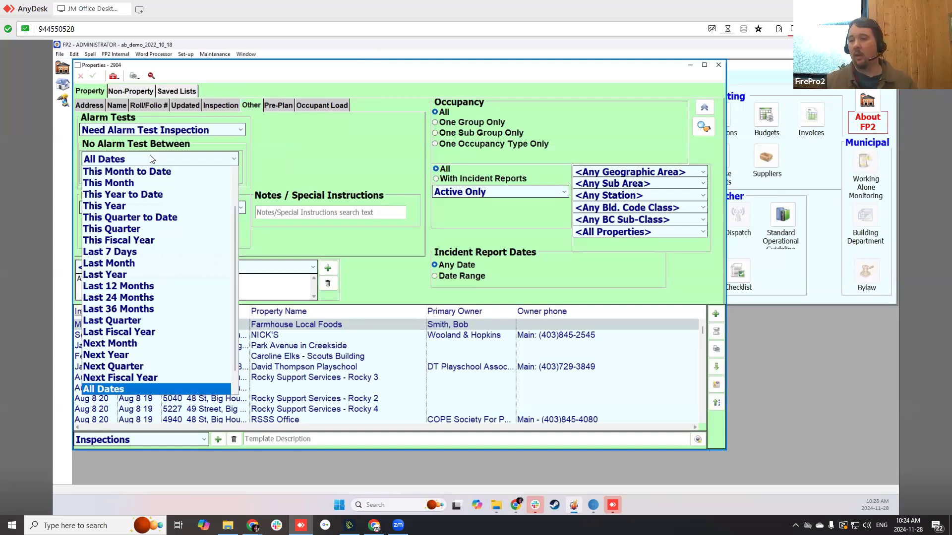
scroll(148, 367, down, 1)
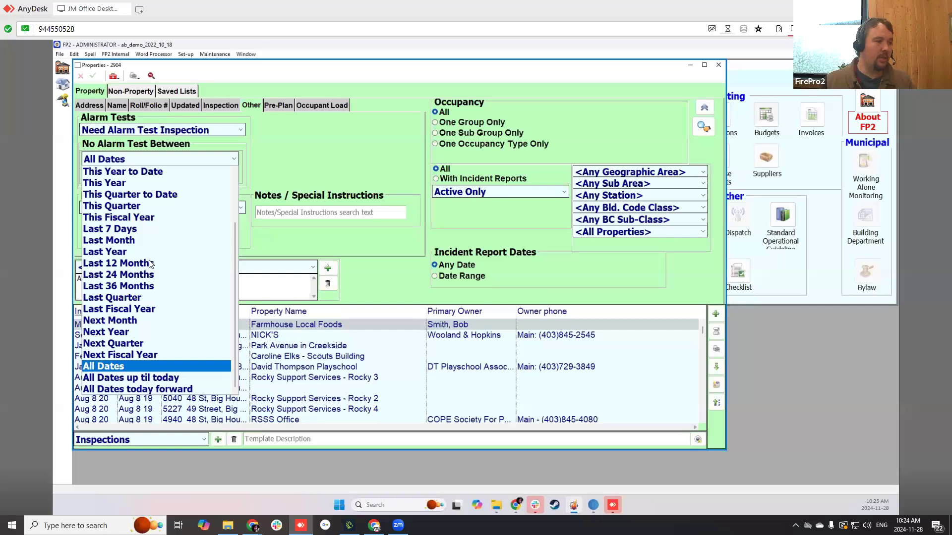
click(137, 286)
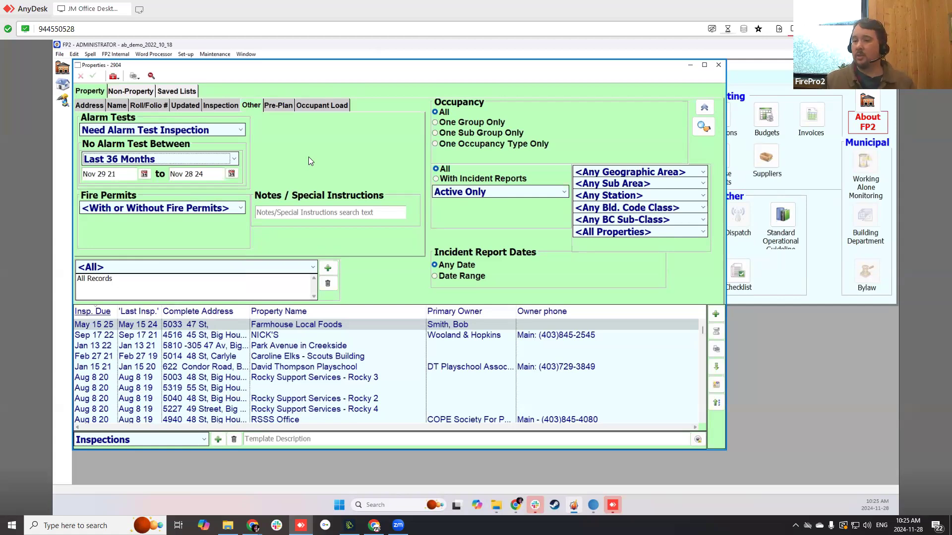
- Restrict the occupancy to the Assembly group, run the property search and maximize the Properties list
click(460, 122)
click(579, 123)
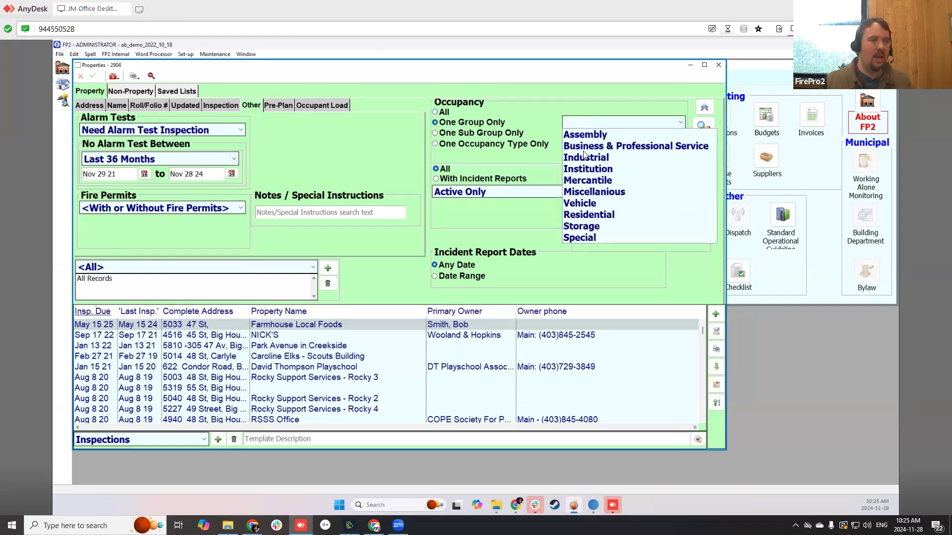
click(586, 132)
click(704, 128)
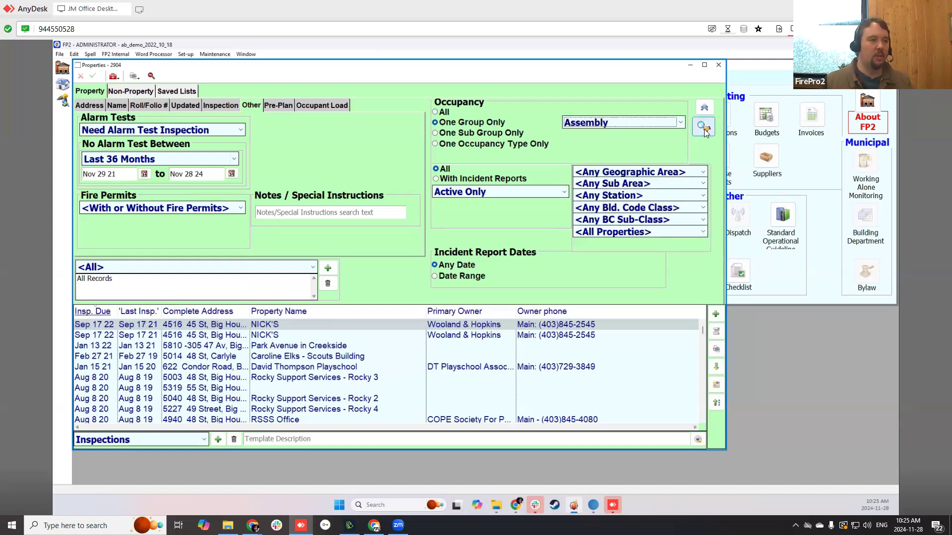
click(702, 66)
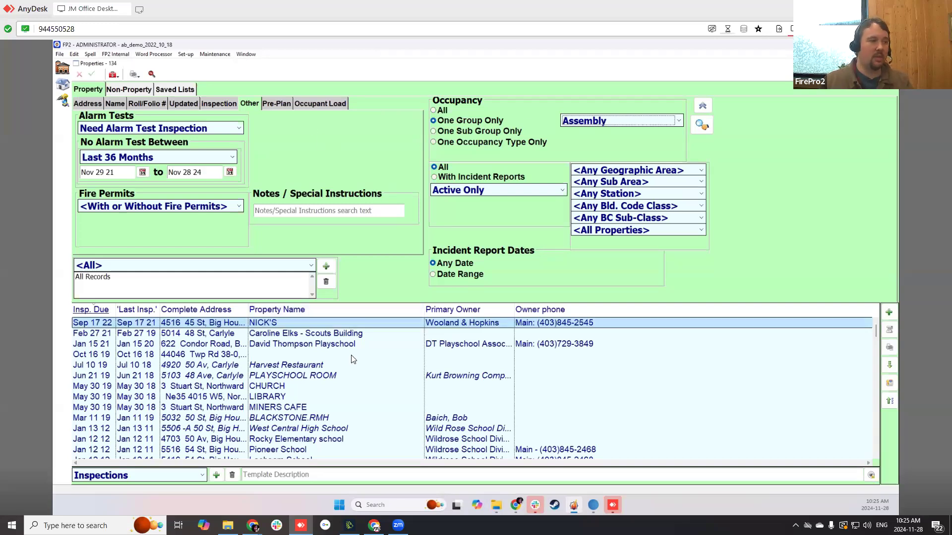
right_click(621, 311)
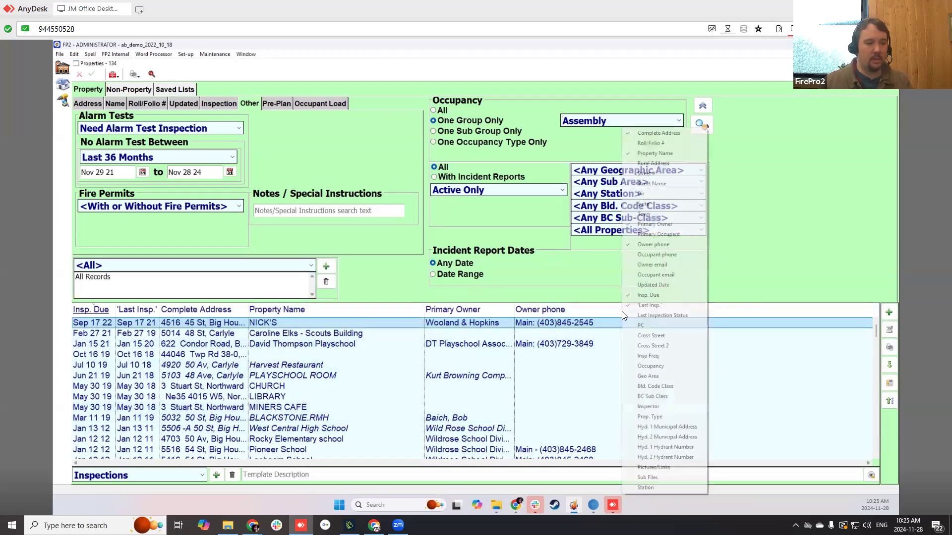
click(768, 259)
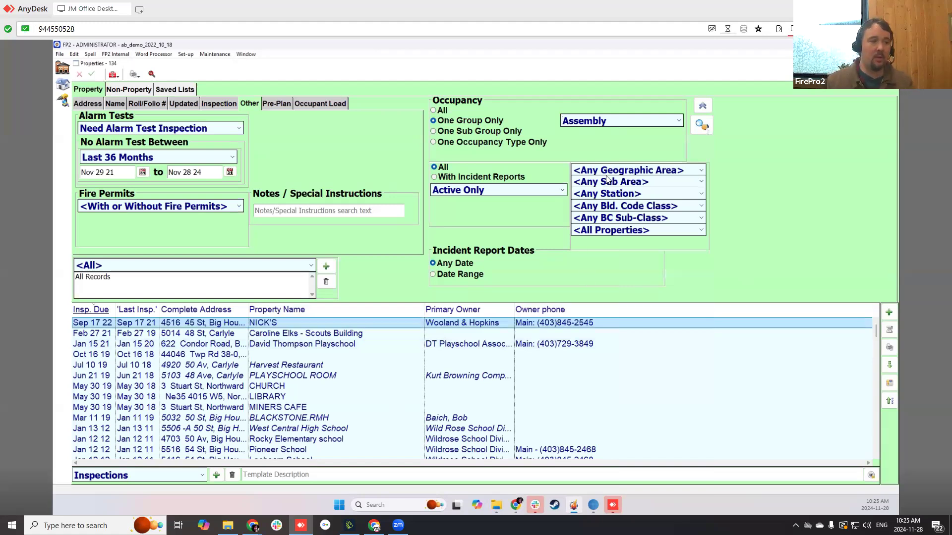
- Open the NICK'S property record, mark it as Vulnerable Occupancy in its inspection details, then save and close the record
double_click(431, 325)
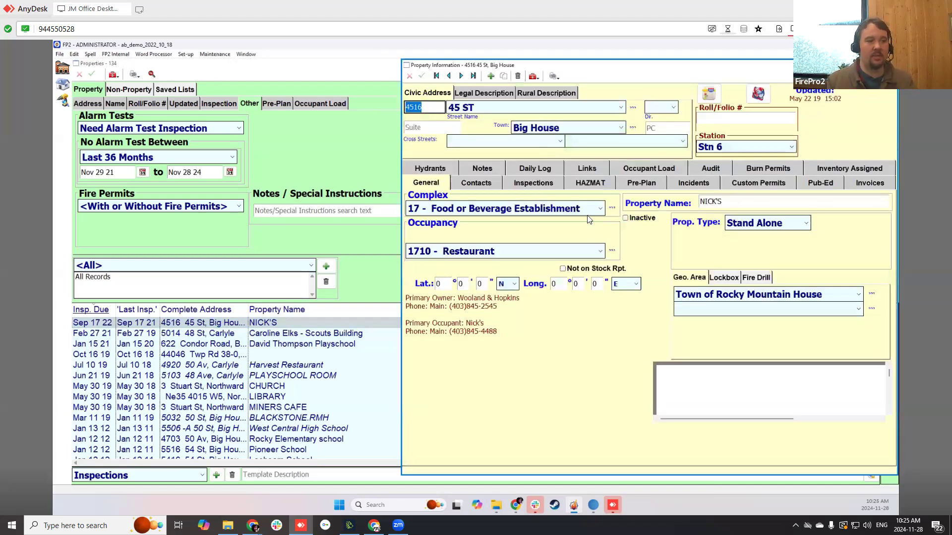
click(531, 185)
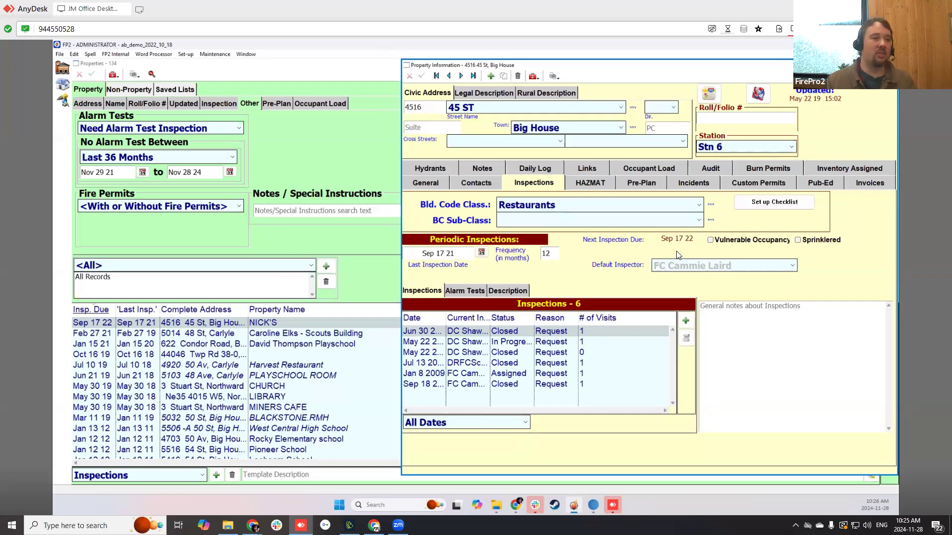
click(720, 241)
click(421, 76)
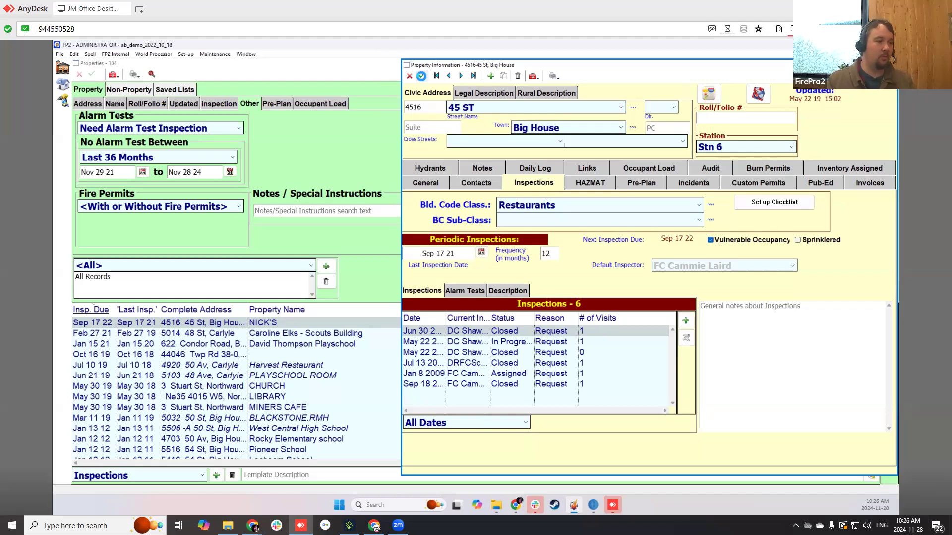
click(890, 65)
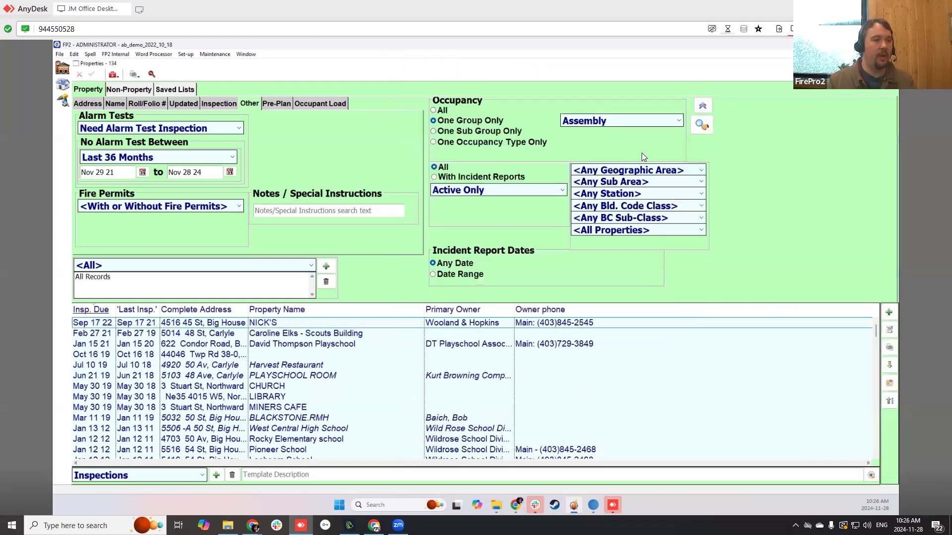
- Reset the occupancy filter to All, limit the inspection filter to Vulnerable Occupancy Only, and run the property search
click(437, 108)
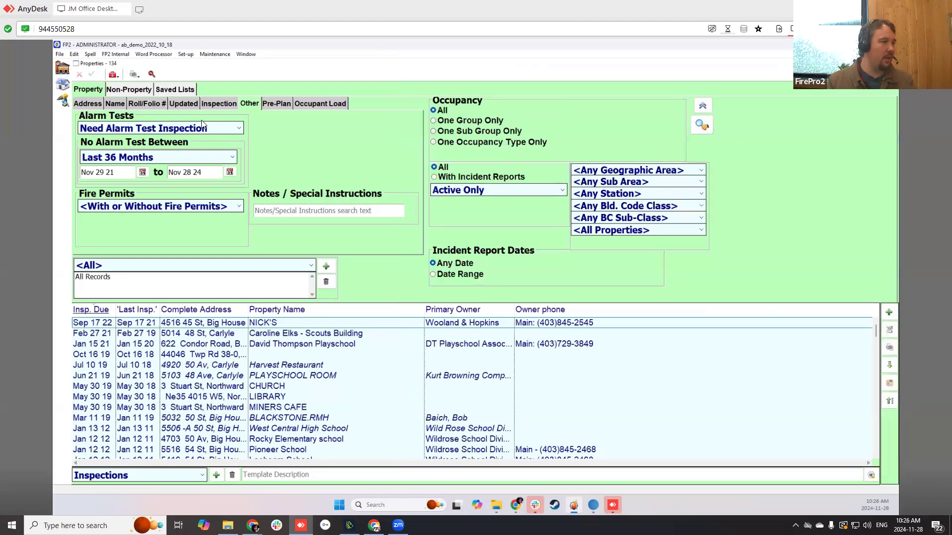
click(214, 104)
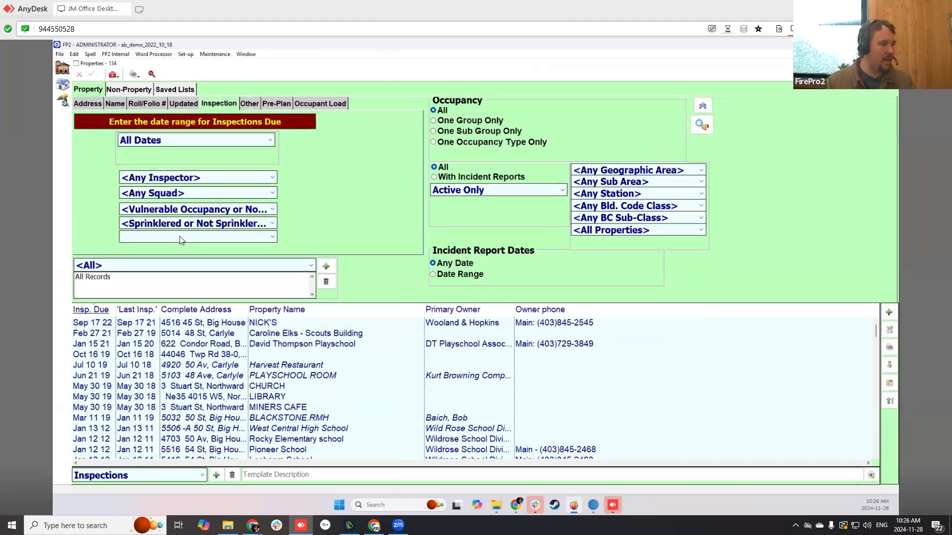
click(176, 236)
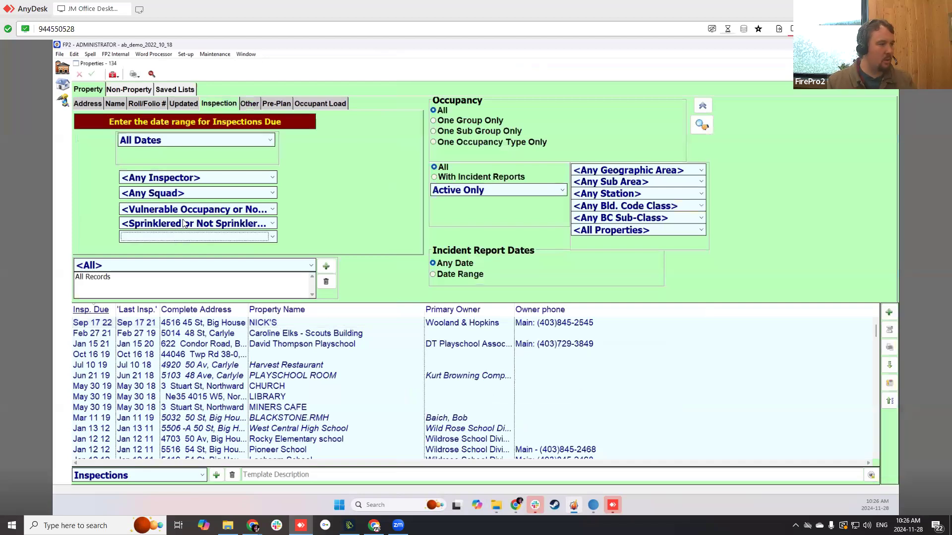
click(253, 211)
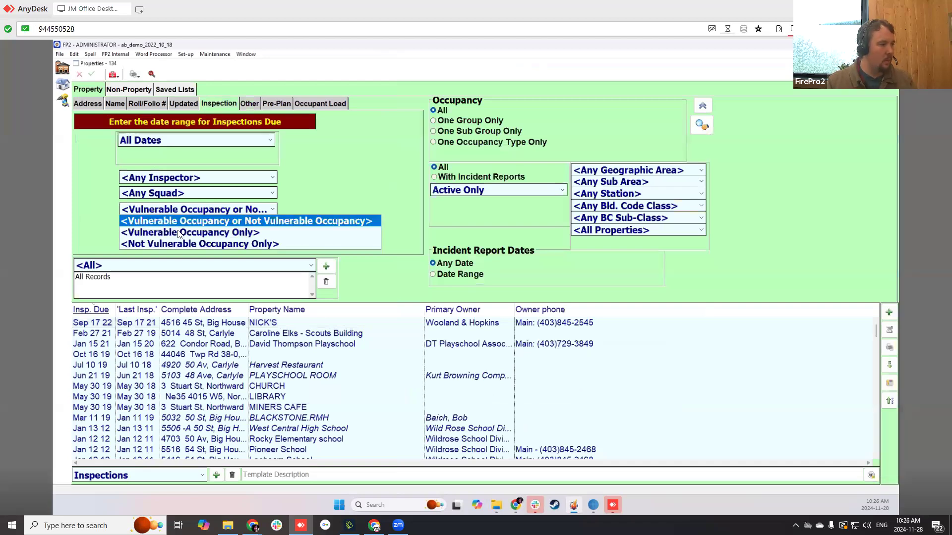
click(179, 232)
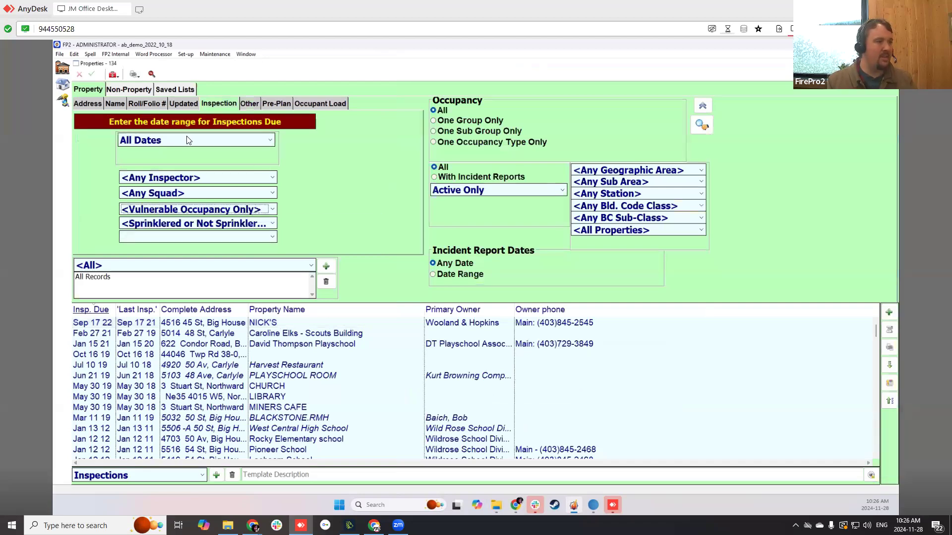
click(251, 105)
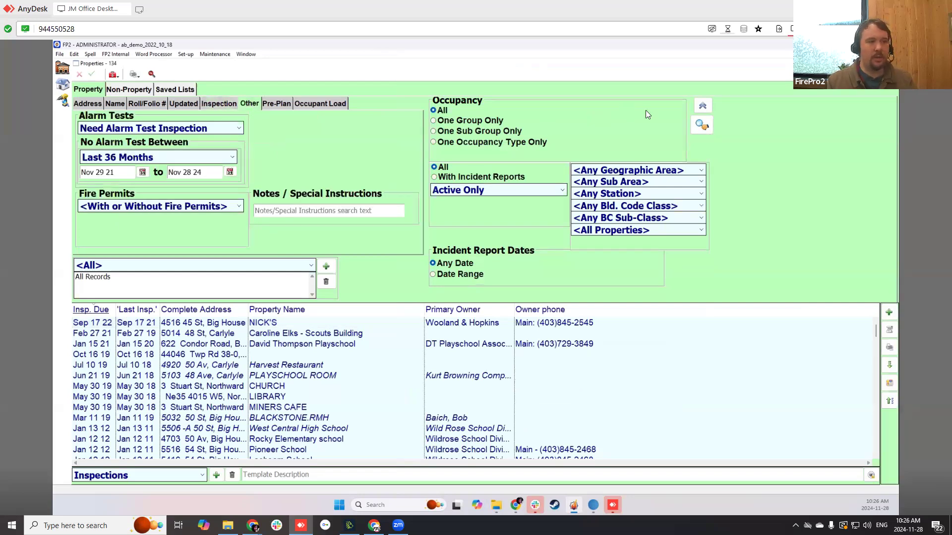
click(701, 124)
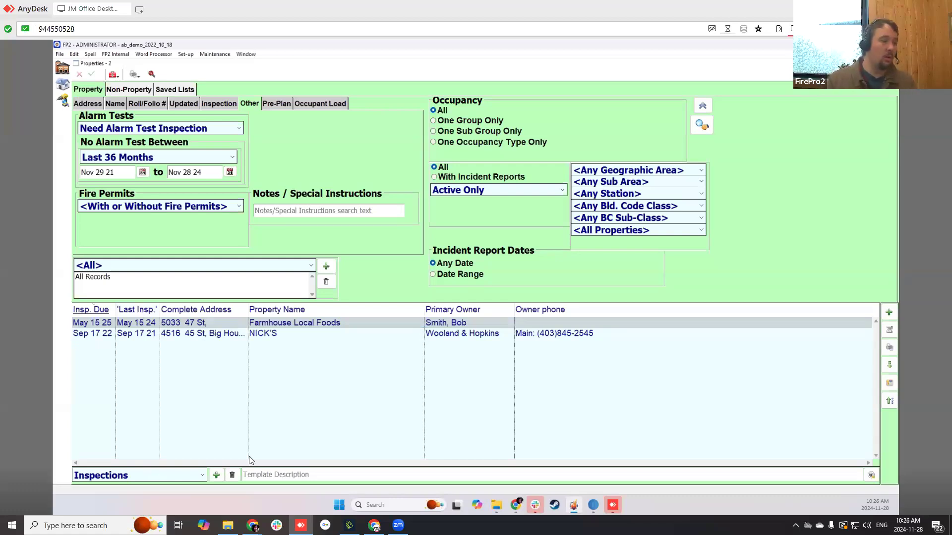
- Save the current property search criteria as a saved search named Vuln Occ Alarm History
click(221, 476)
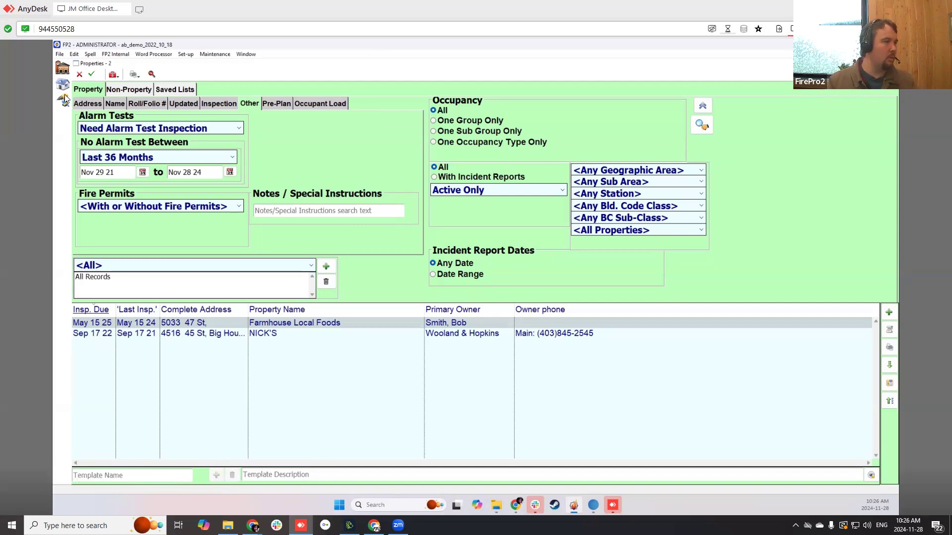
click(80, 75)
click(326, 268)
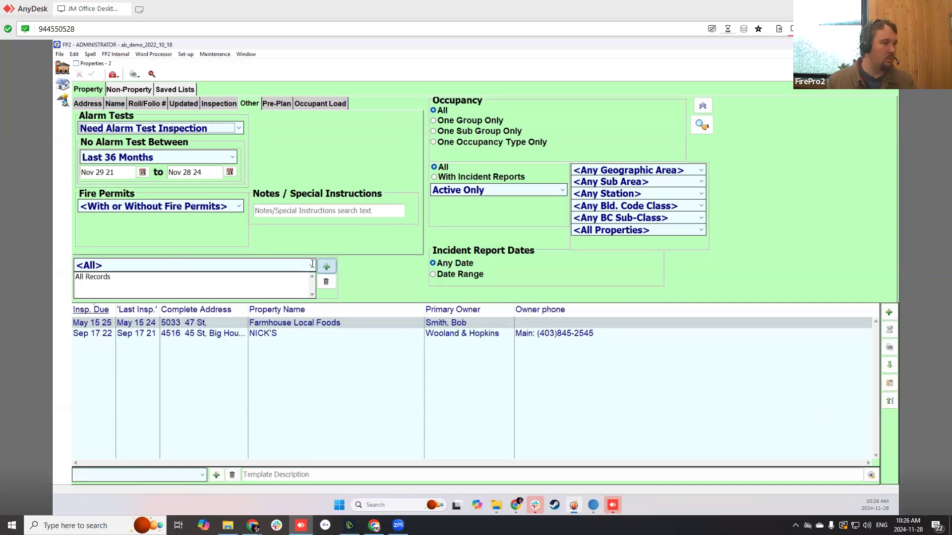
text(Need)
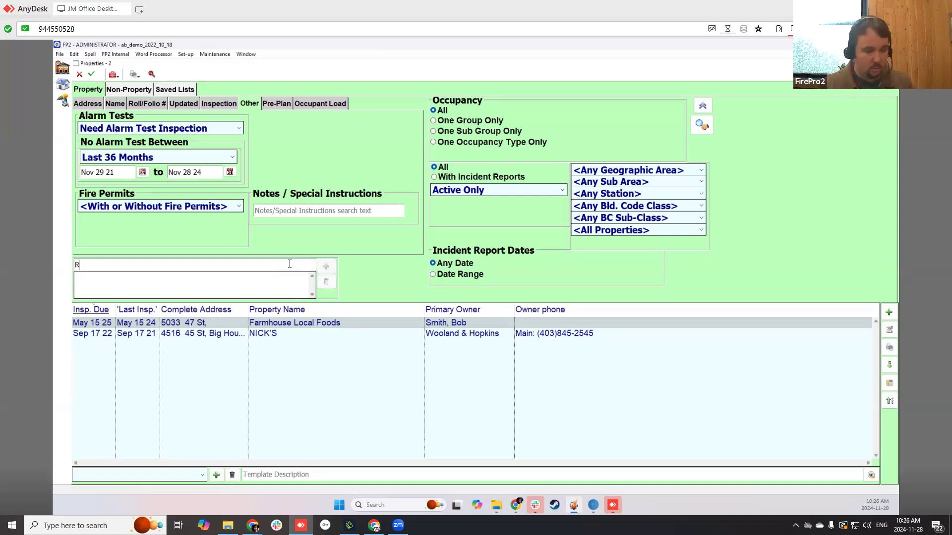
key(BackSpace)
key(BackSpace)
key(BackSpace)
key(BackSpace)
text(Vuln Occ Alarm History)
key(Return)
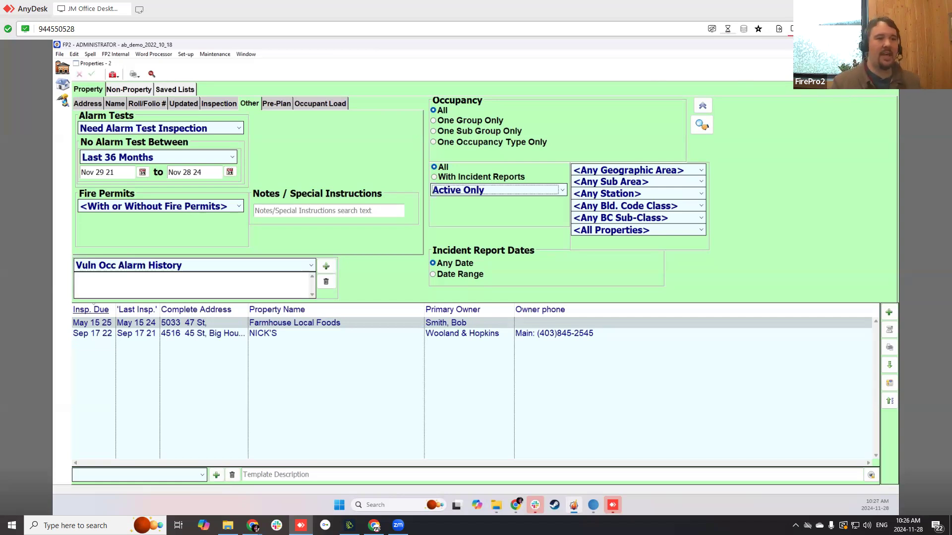
- Close and reopen the Properties list, and load the Vuln Occ Alarm History saved search
click(890, 64)
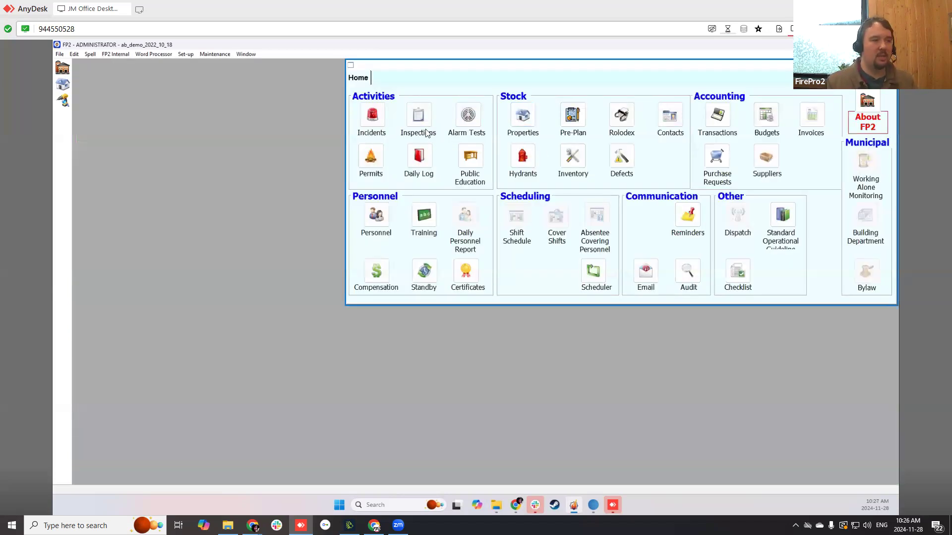
click(522, 115)
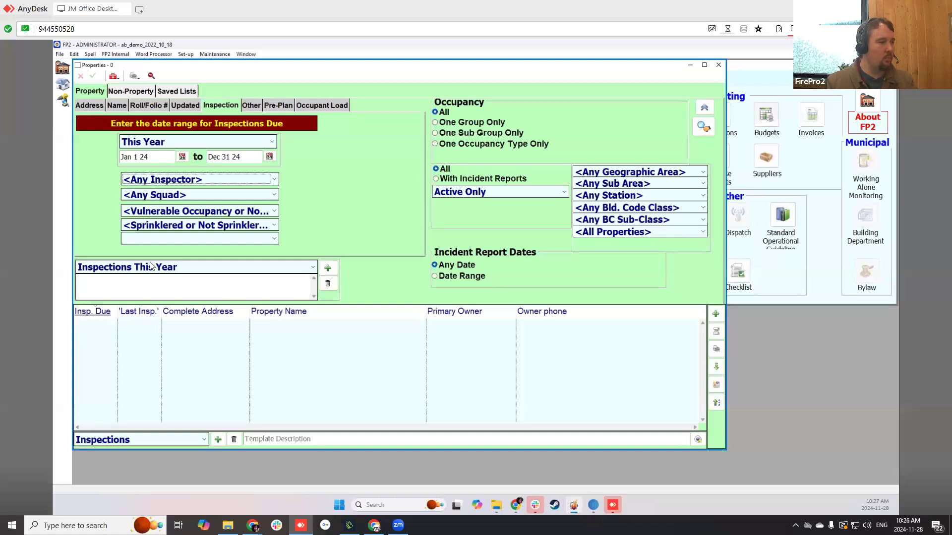
click(152, 267)
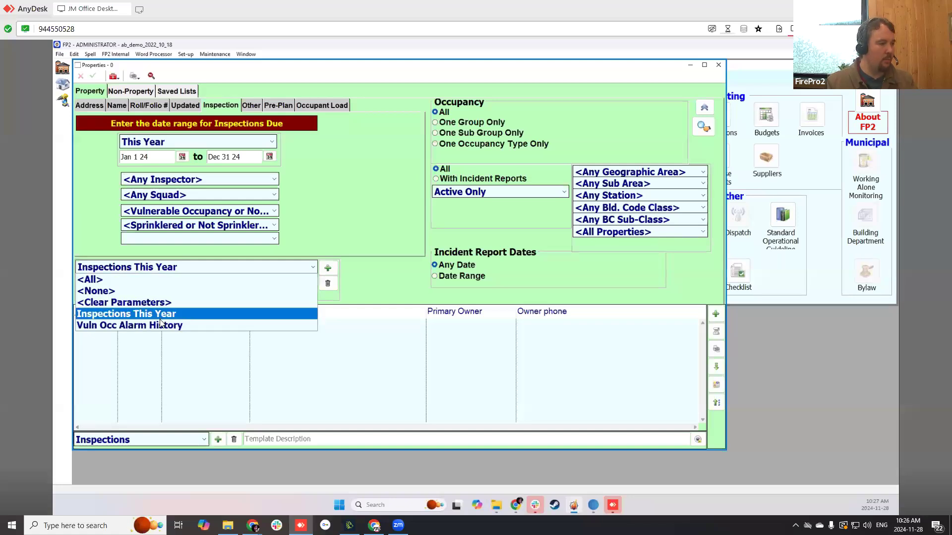
click(160, 326)
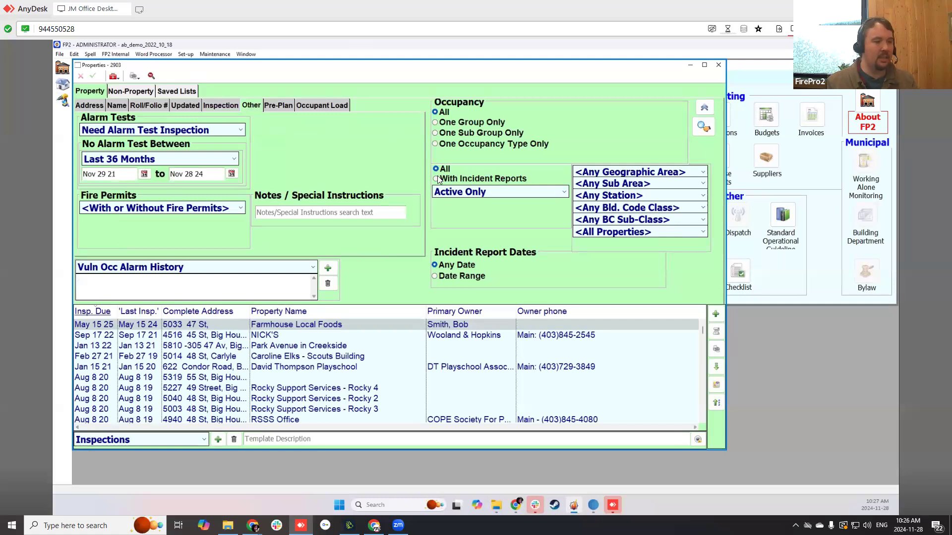
- Check that the inspection filter uses Vulnerable Occupancy Only, run the property search, and close the Properties list
click(221, 106)
click(213, 218)
click(706, 127)
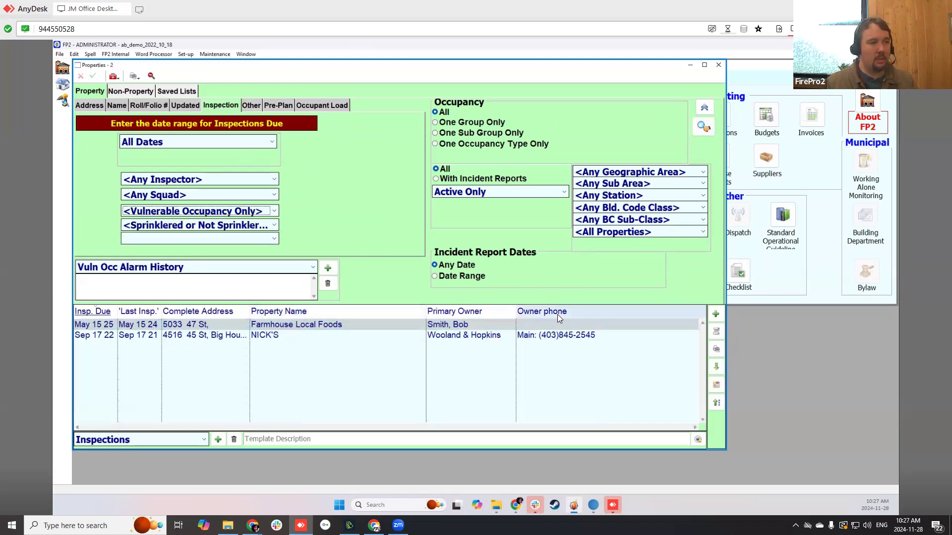
click(719, 66)
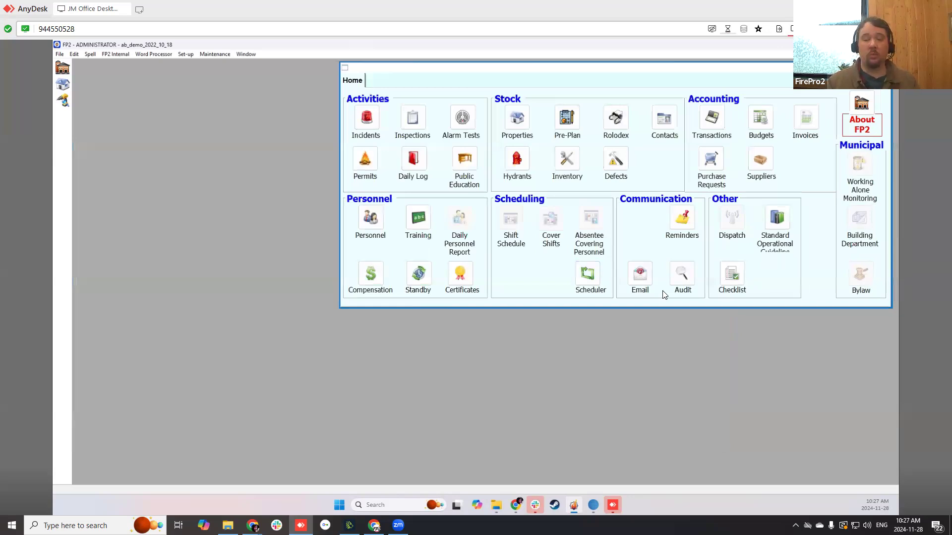
- Open the Reminders list and search for reminders of the Alarm Test Reinspection type only
double_click(682, 218)
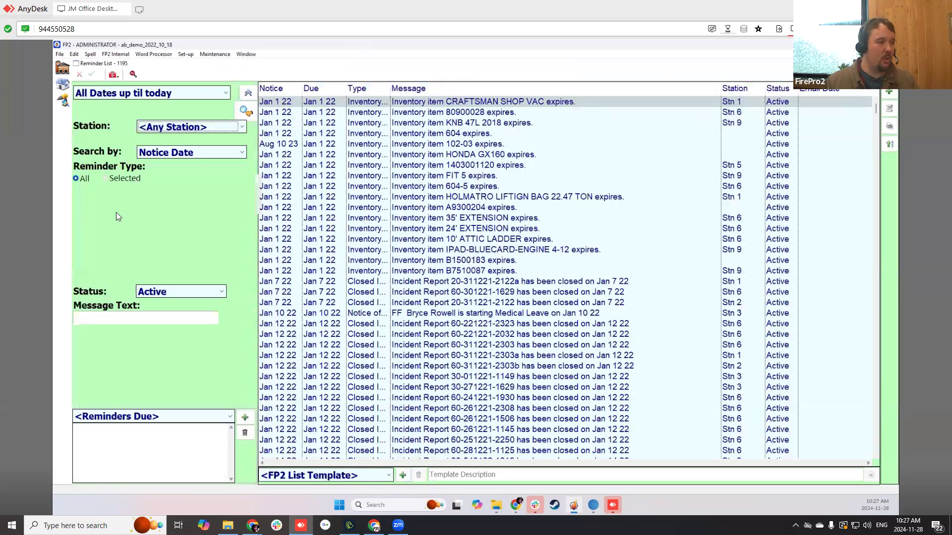
click(124, 178)
click(84, 193)
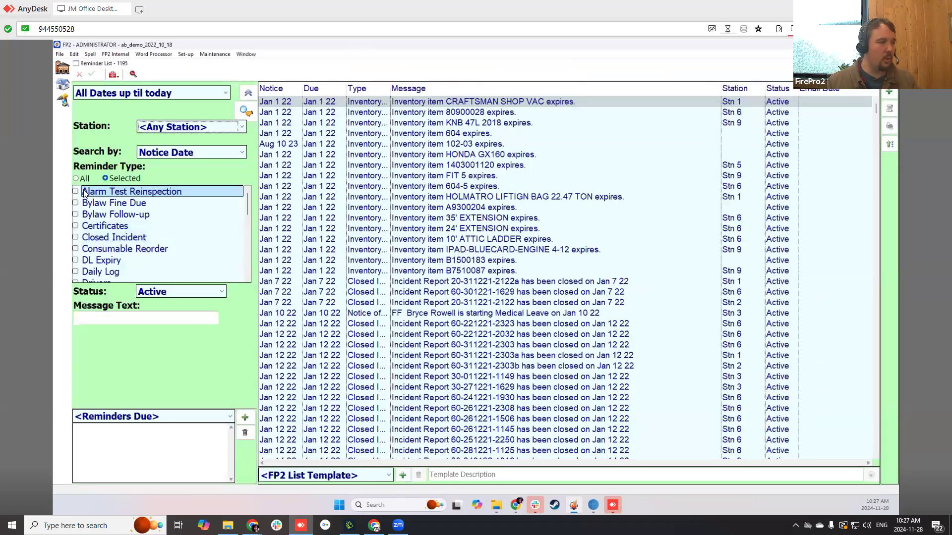
click(83, 192)
click(248, 114)
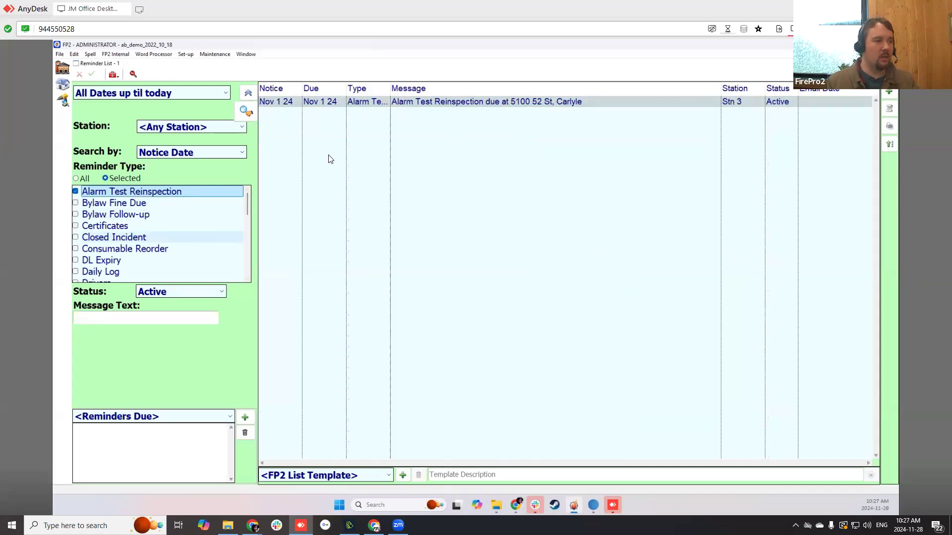
- Look through the available reminder types, then close the reminder list
scroll(224, 207, down, 1)
scroll(225, 210, down, 5)
scroll(232, 209, up, 2)
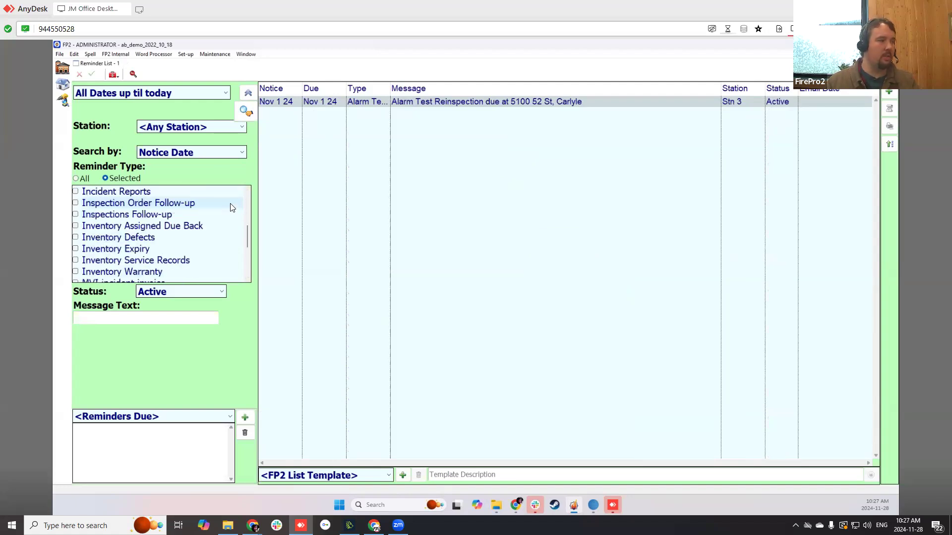
scroll(232, 208, up, 4)
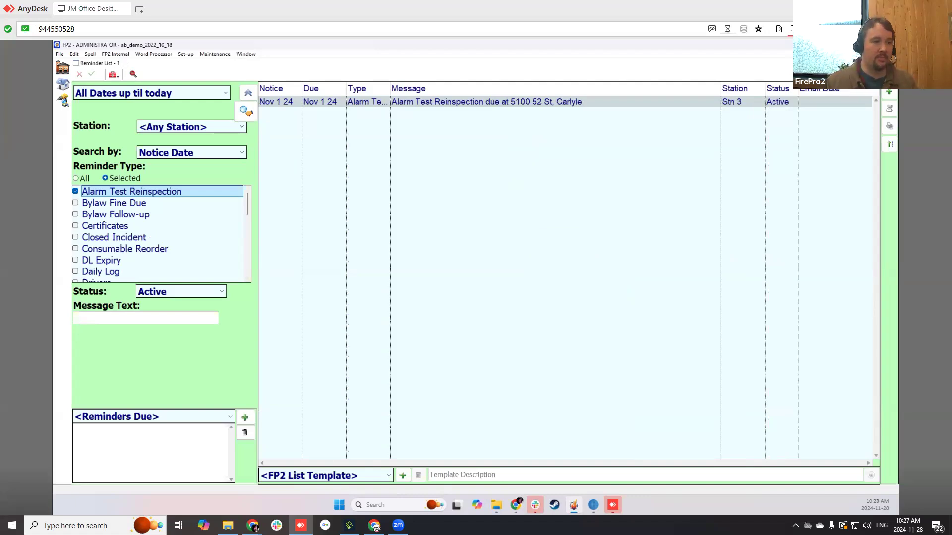
click(891, 63)
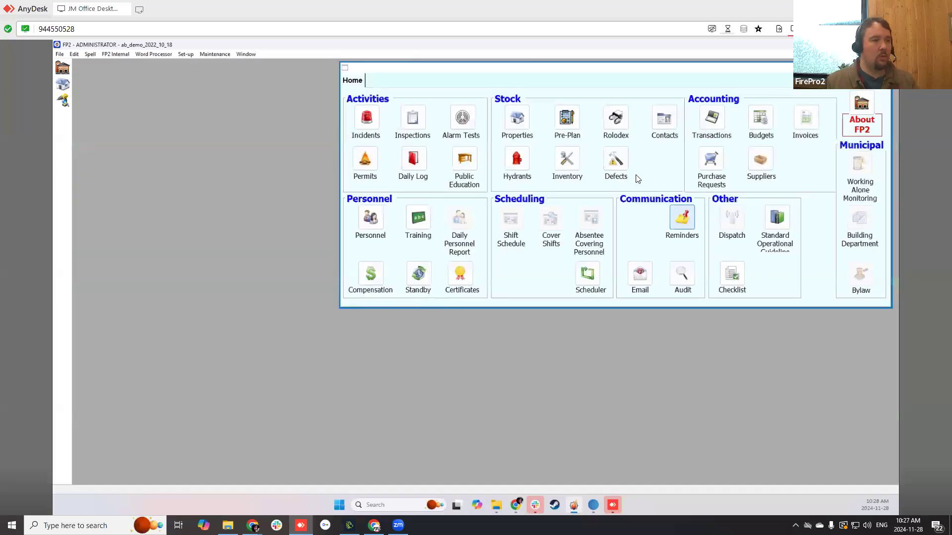